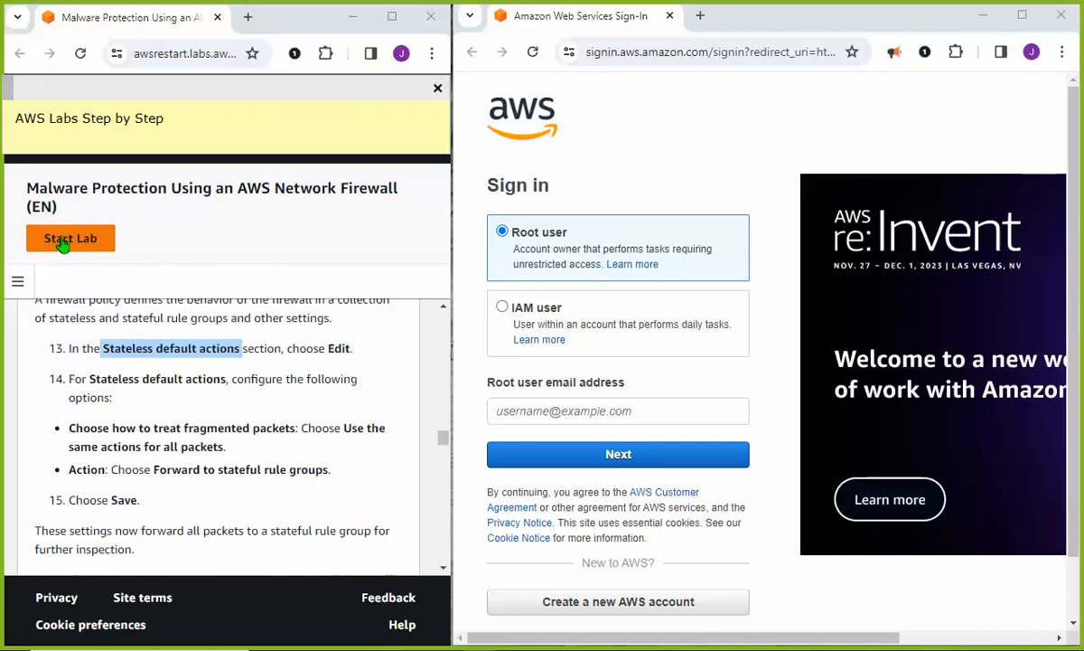
Step: Start the Malware Protection Using an AWS Network Firewall lab, accepting the AWS Learner Terms and Conditions
left_click(62, 241)
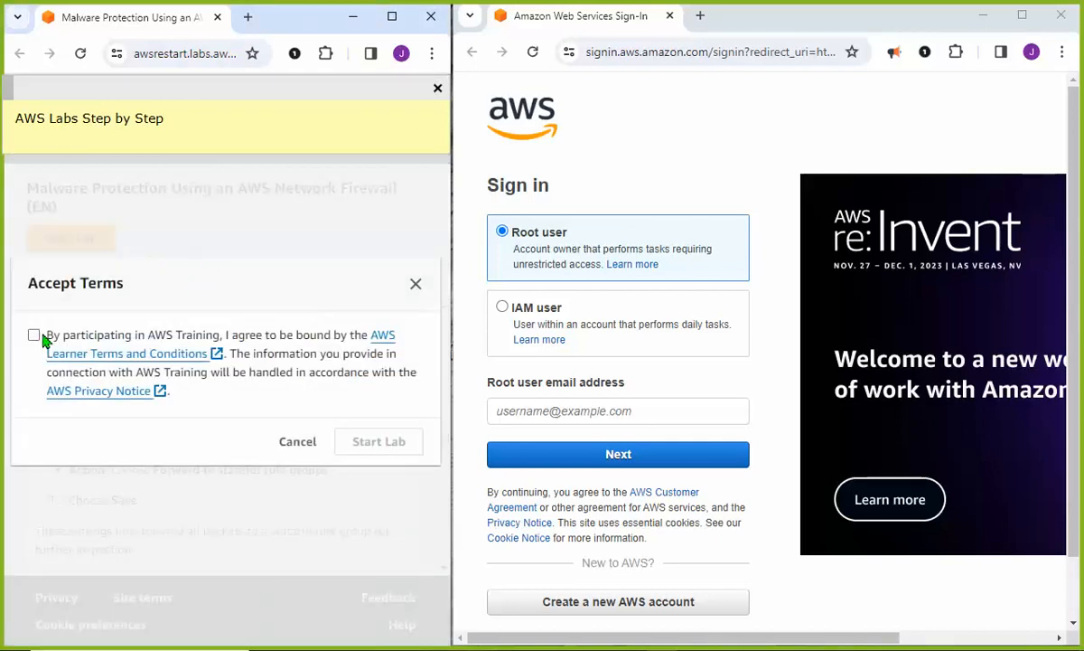
left_click(45, 337)
left_click(380, 442)
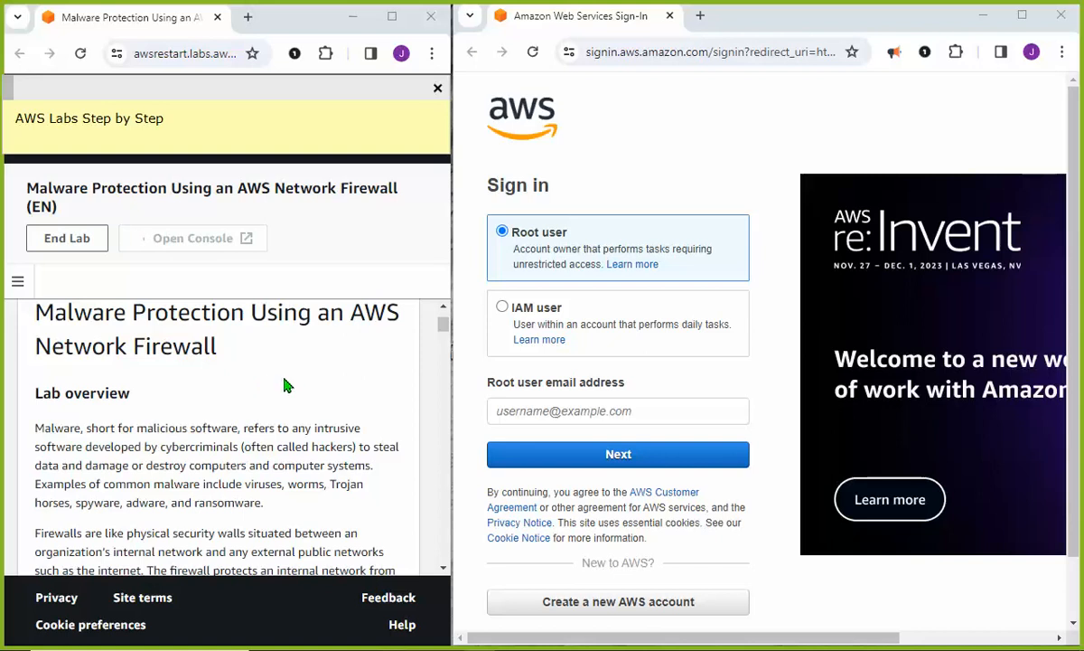
Step: Read the lab overview and scenario in the lab instructions
scroll(287, 386, "down", 1)
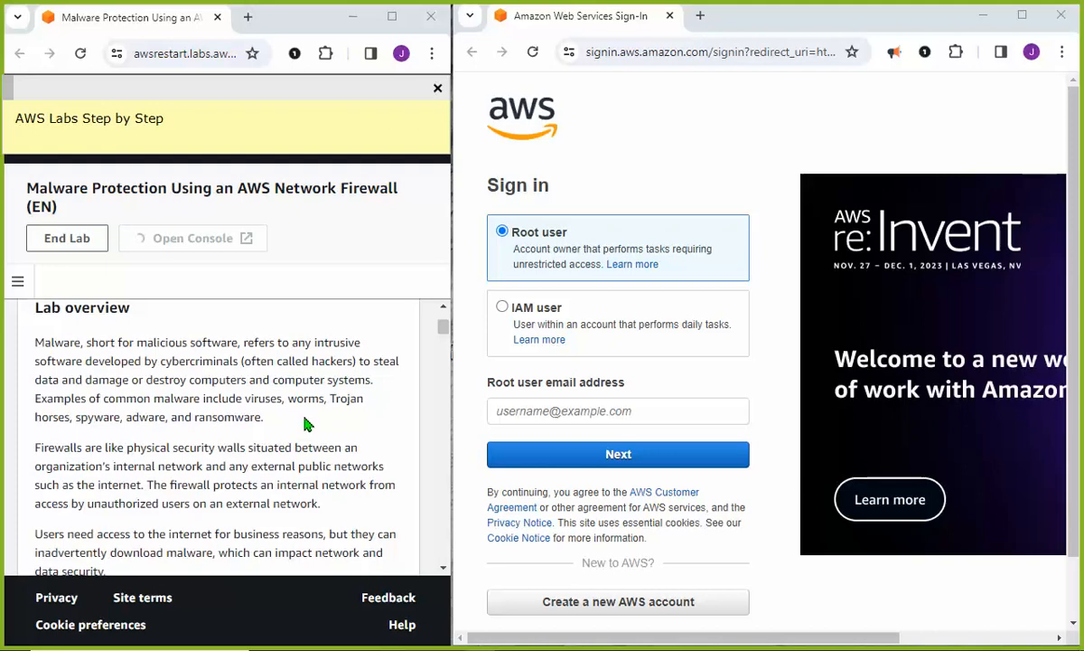
scroll(307, 421, "down", 2)
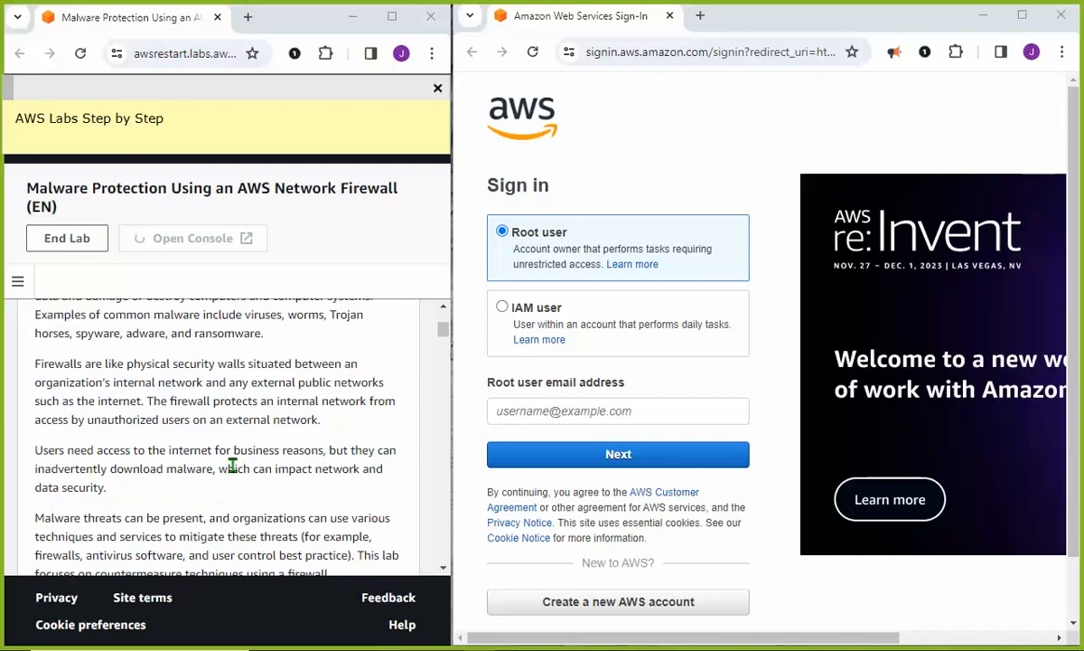
scroll(233, 469, "down", 2)
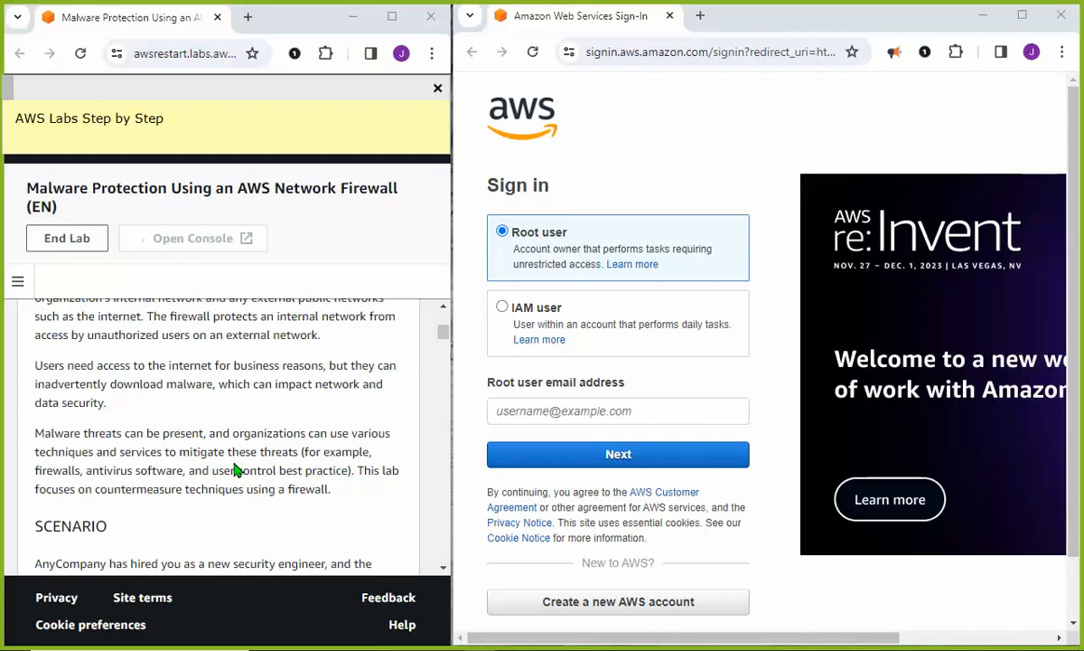
scroll(233, 469, "down", 2)
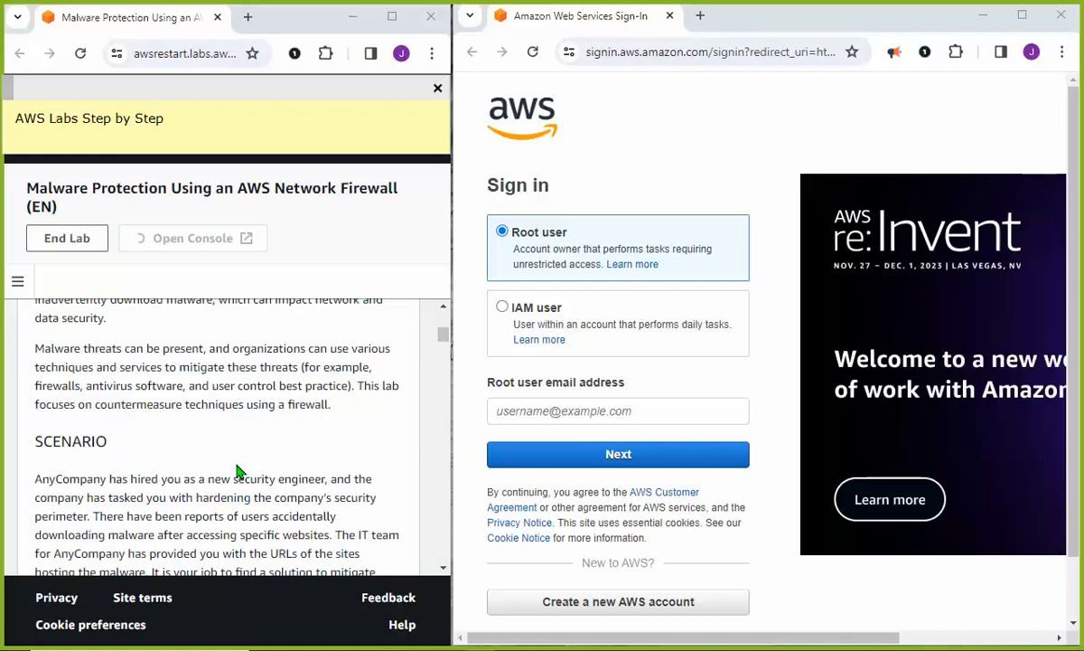
scroll(252, 464, "down", 1)
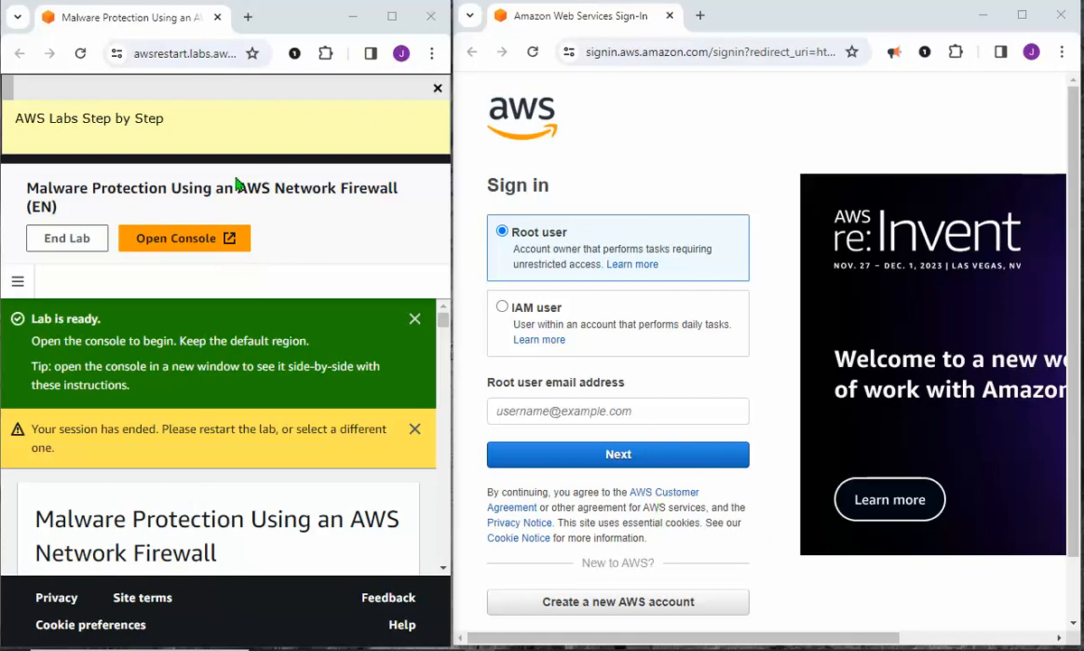
Step: Open the lab's AWS console, move its page into the second browser window, and close the old sign-in page there
left_click(168, 239)
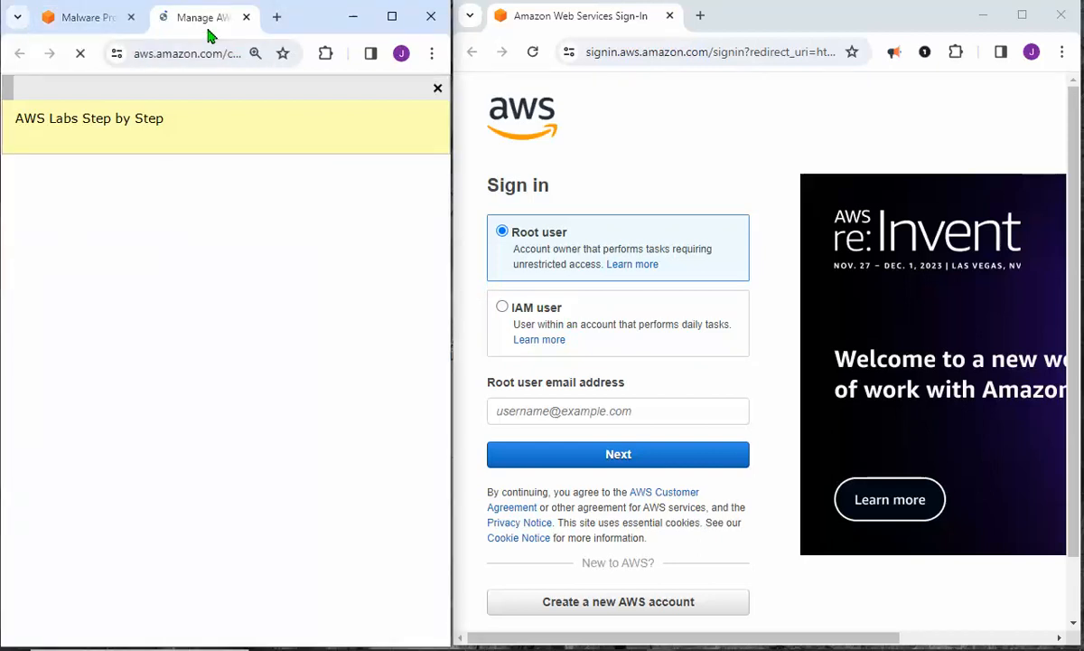
left_click_drag(209, 24, 696, 40)
left_click(610, 20)
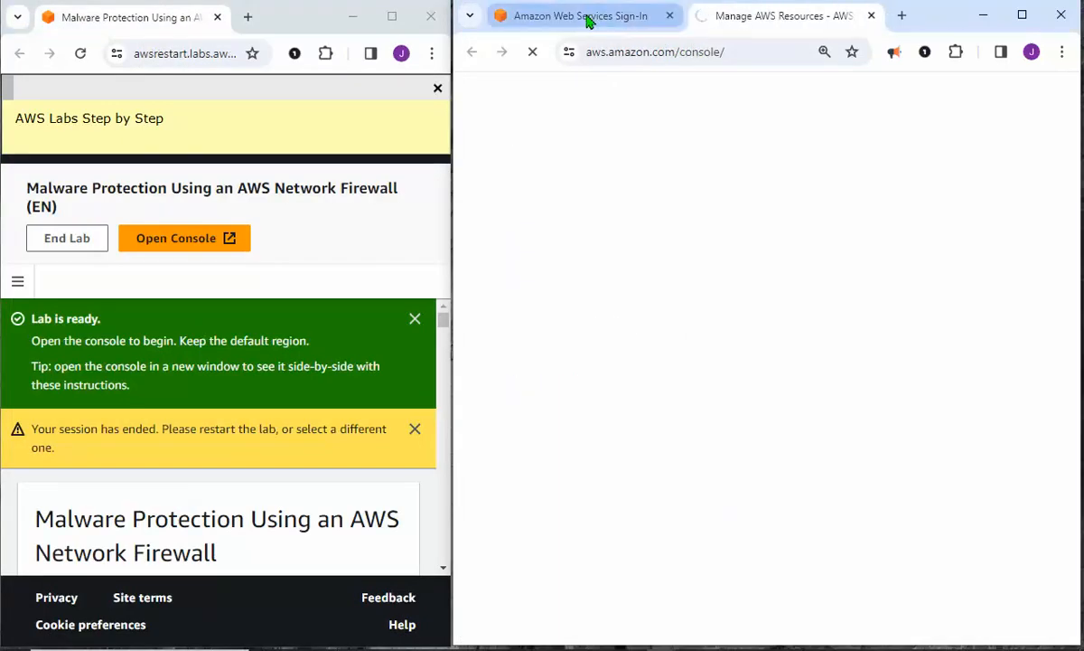
left_click(669, 16)
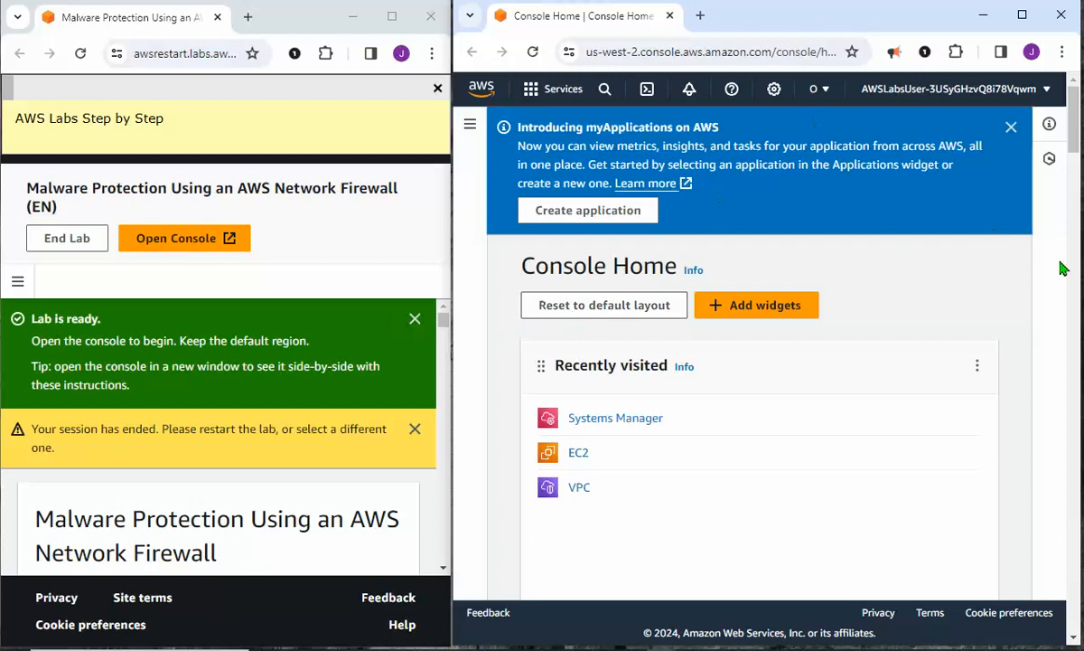
Step: Find Task 1: Confirm Reachability in the lab instructions and highlight the TestInstanceURL reference in instruction 3
scroll(331, 344, "down", 7)
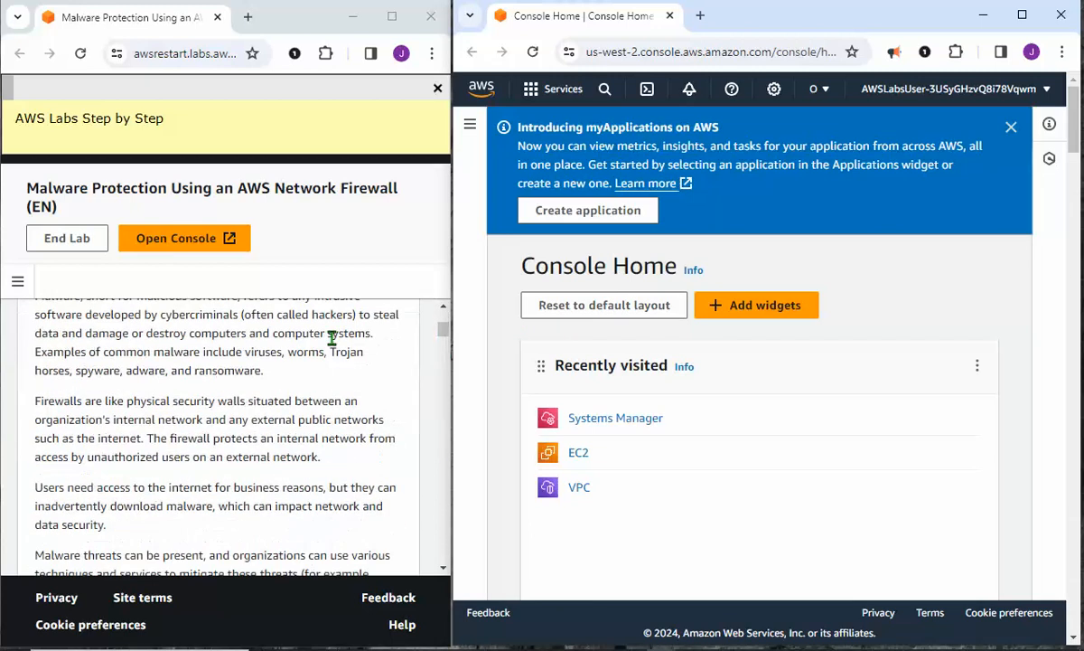
scroll(336, 362, "down", 10)
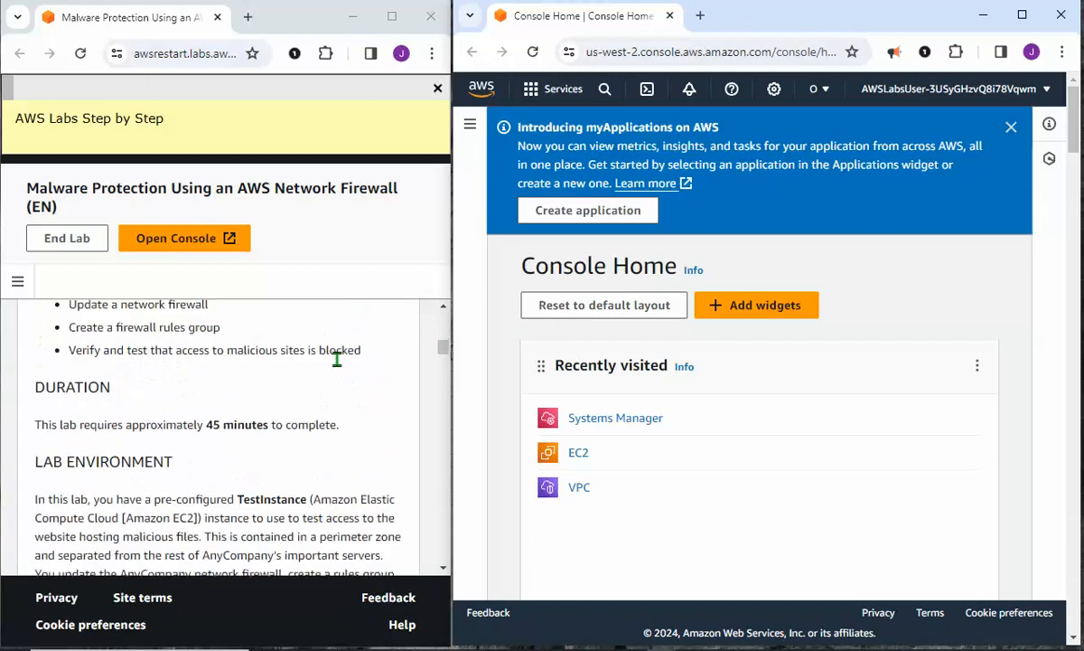
scroll(337, 359, "down", 8)
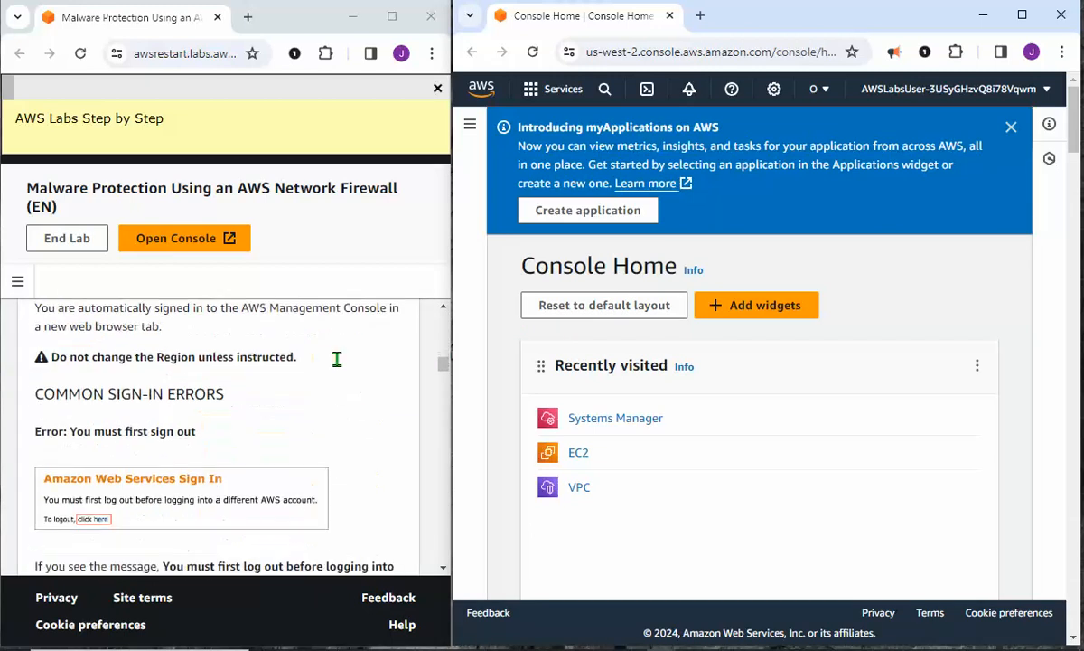
scroll(337, 361, "down", 5)
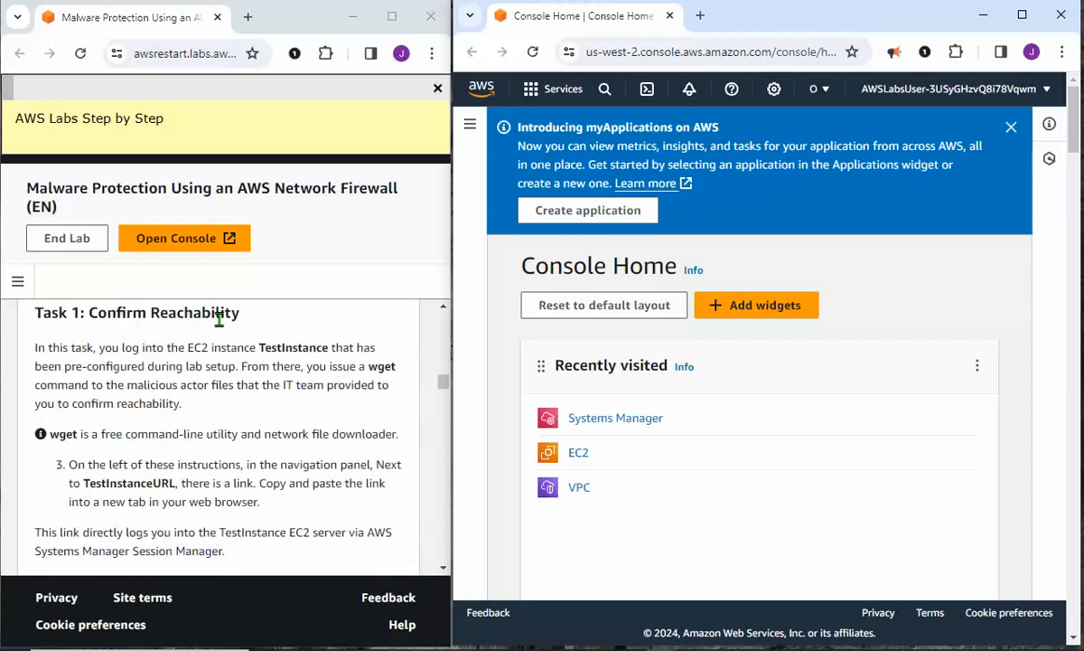
left_click(56, 470)
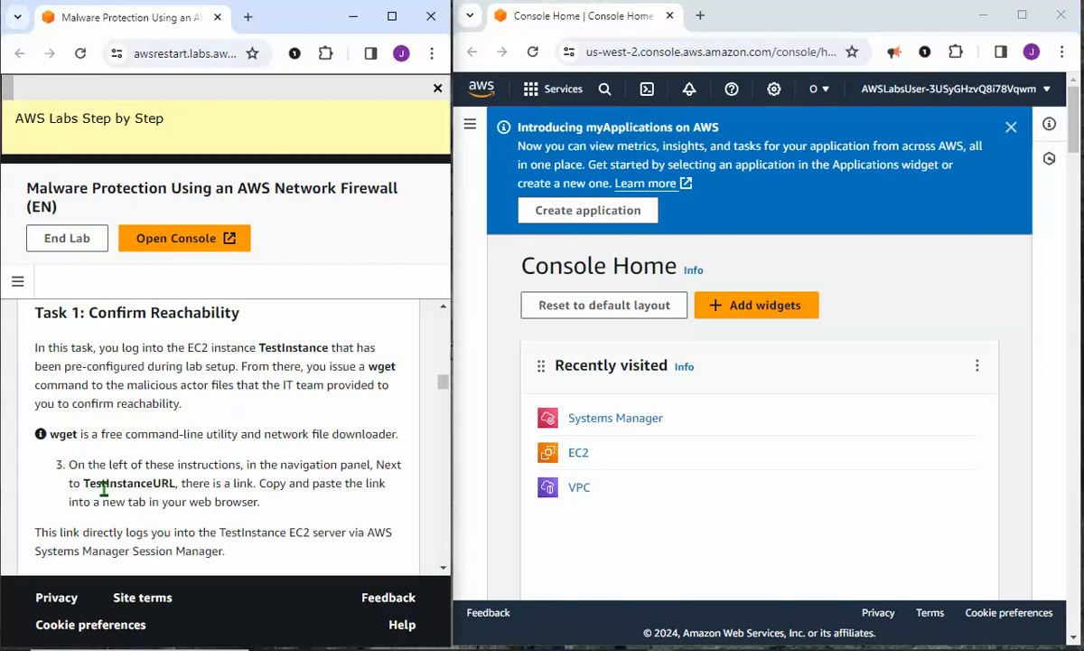
left_click_drag(84, 485, 177, 484)
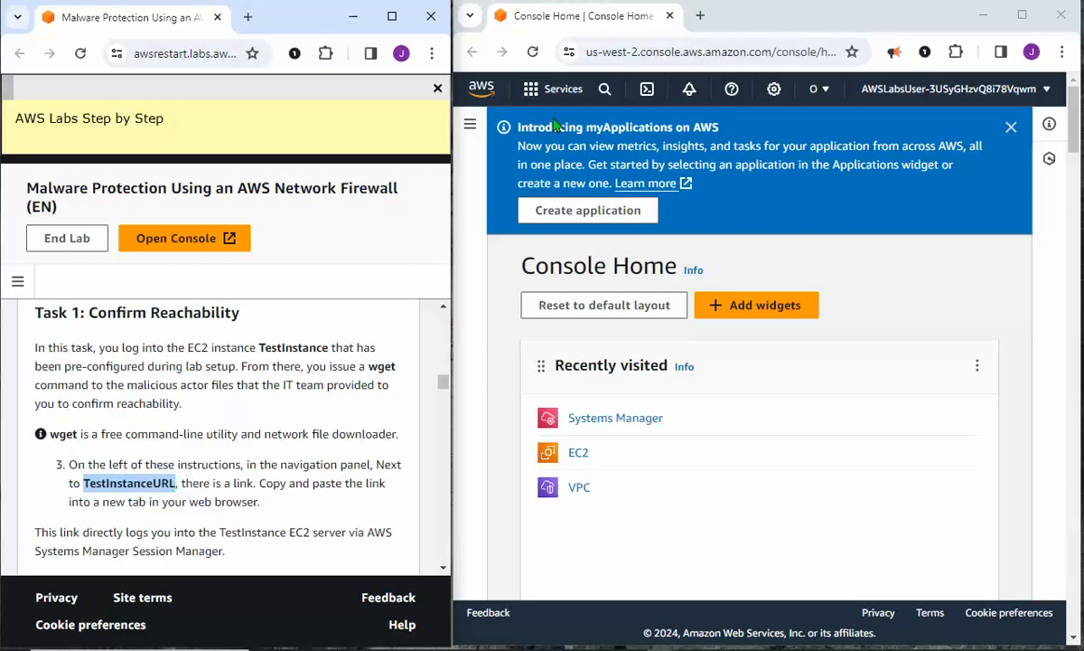
Step: Search the AWS console for ec2, open the EC2 service and bring up its list of running instances
left_click(606, 89)
type("ec2")
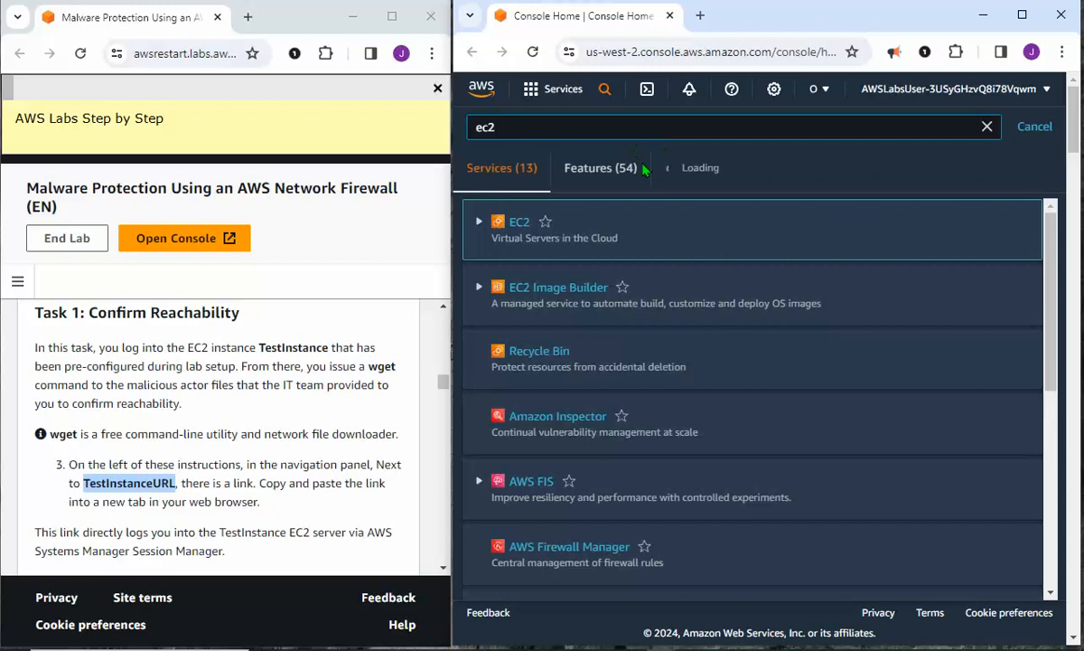
left_click(520, 237)
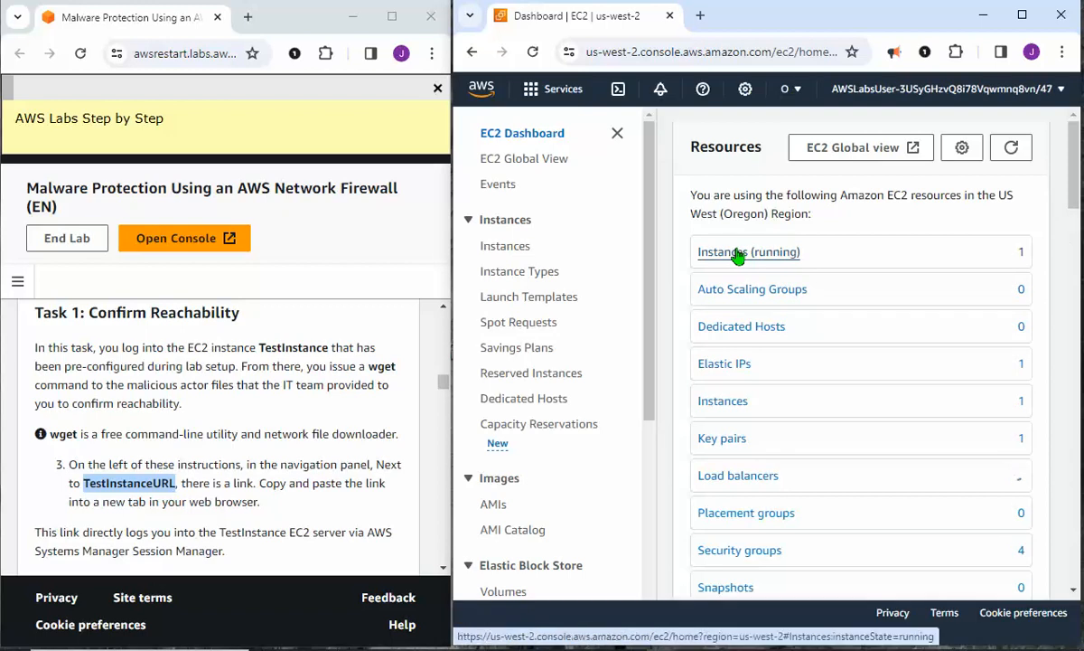
left_click(736, 253)
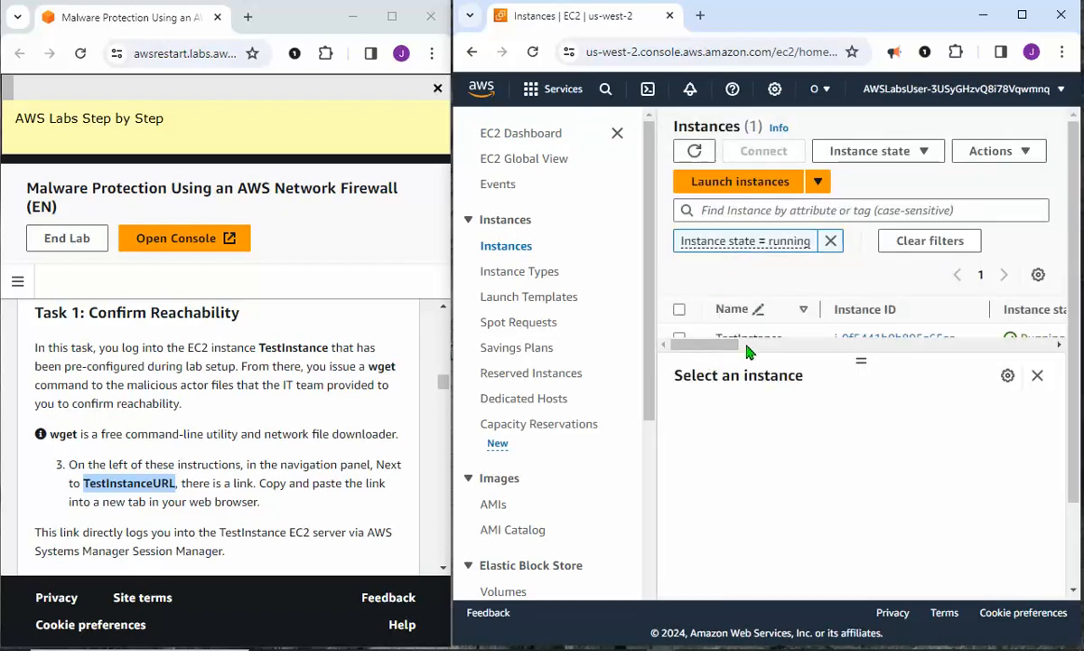
scroll(759, 333, "down", 2)
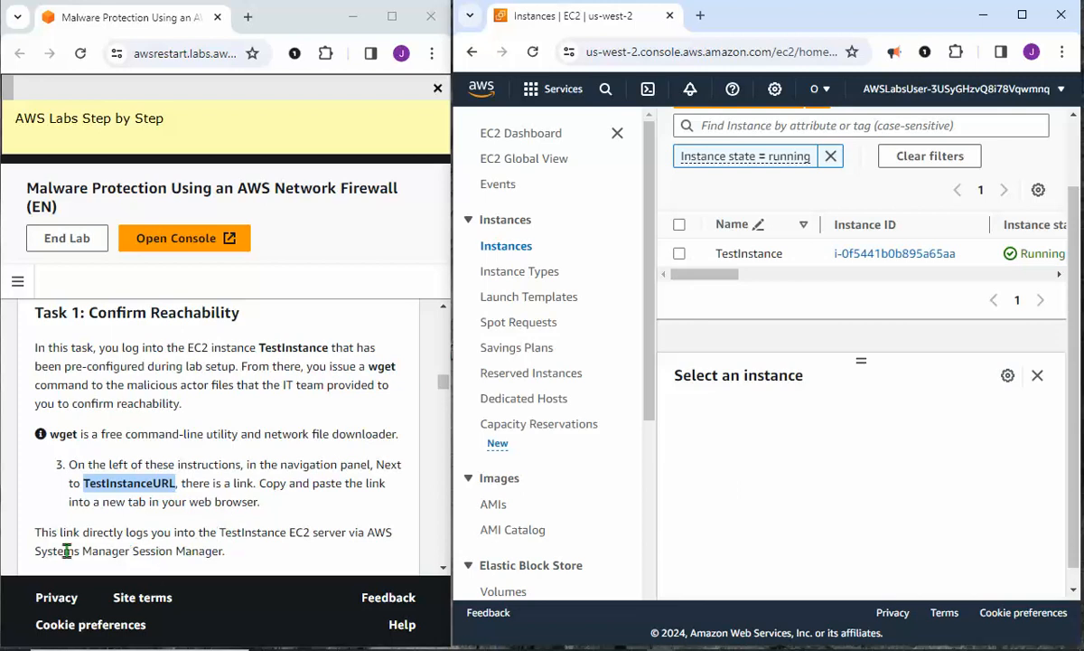
Step: Select TestInstance and connect to it through Session Manager
left_click_drag(133, 553, 218, 555)
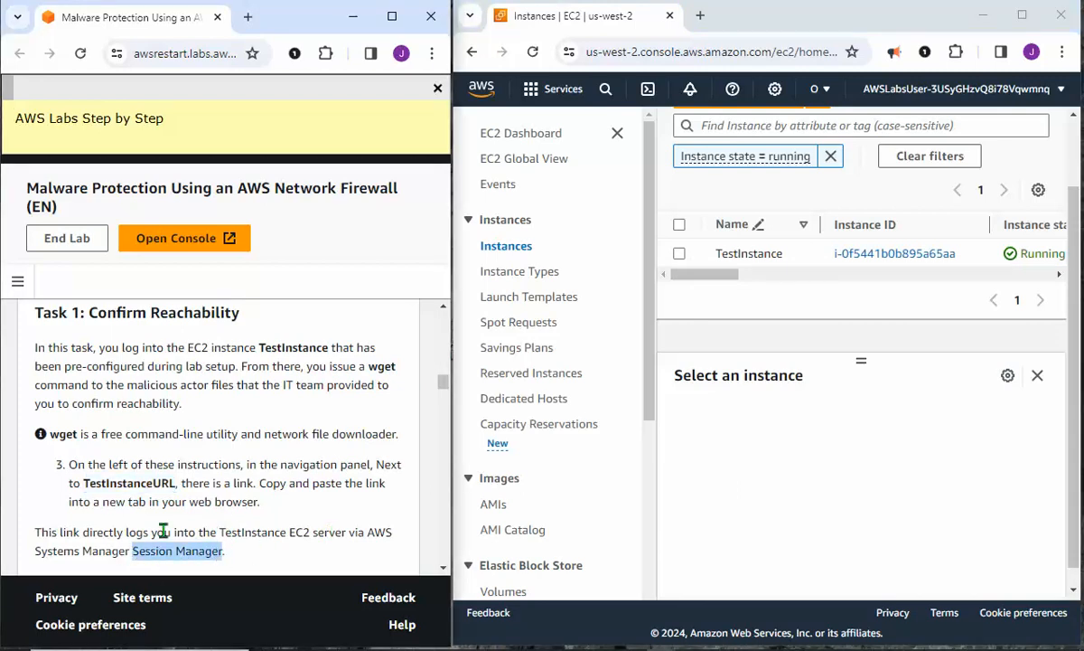
left_click(679, 255)
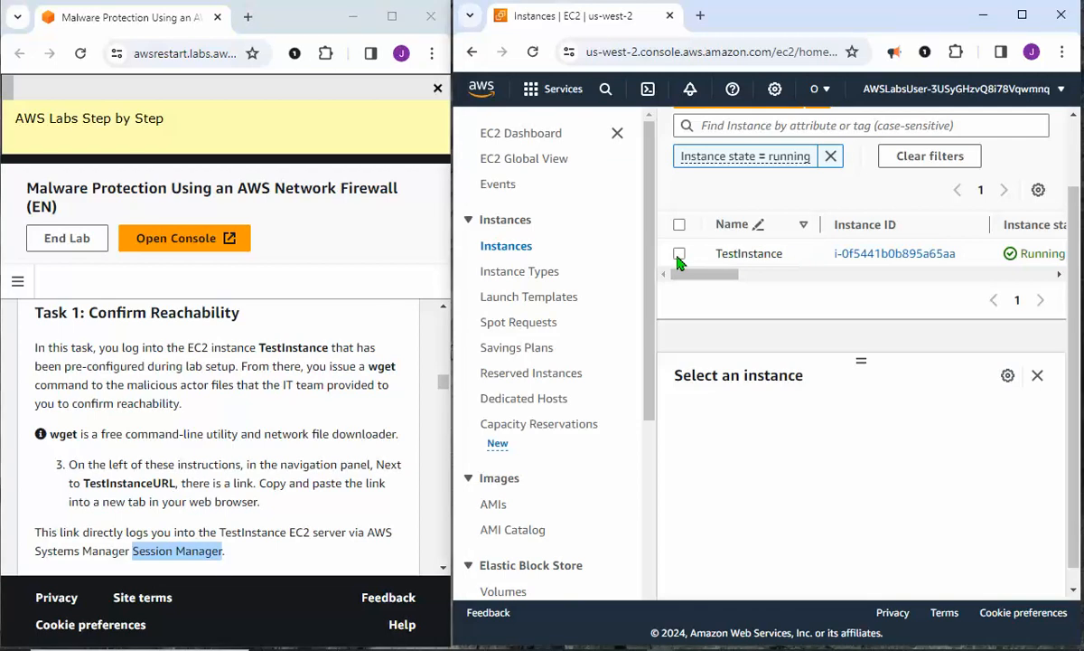
left_click(679, 256)
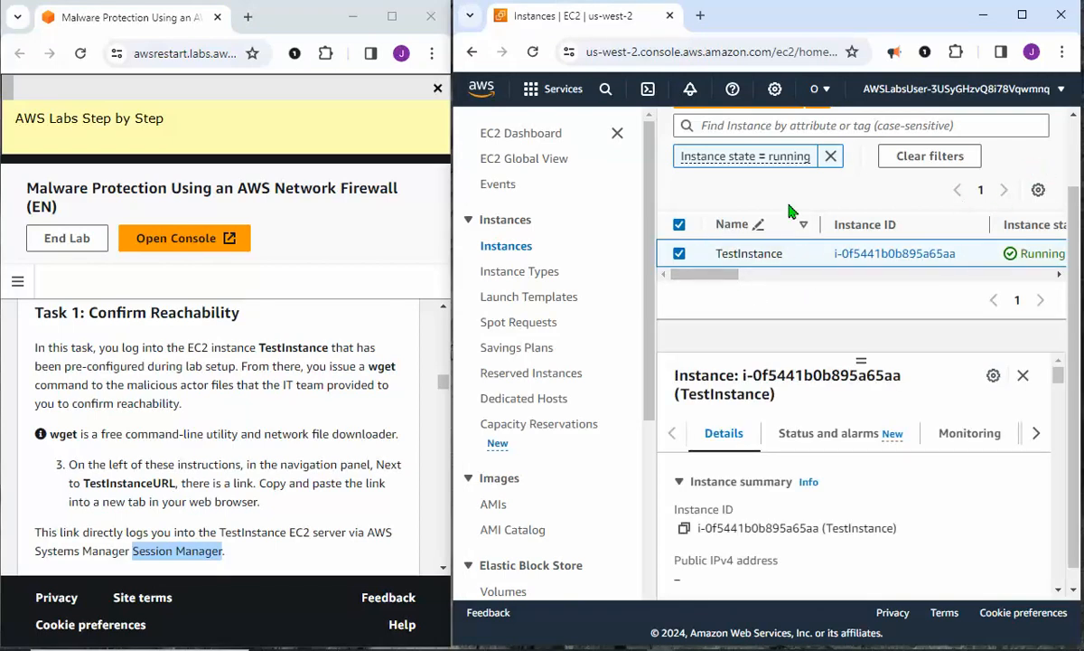
left_click(617, 135)
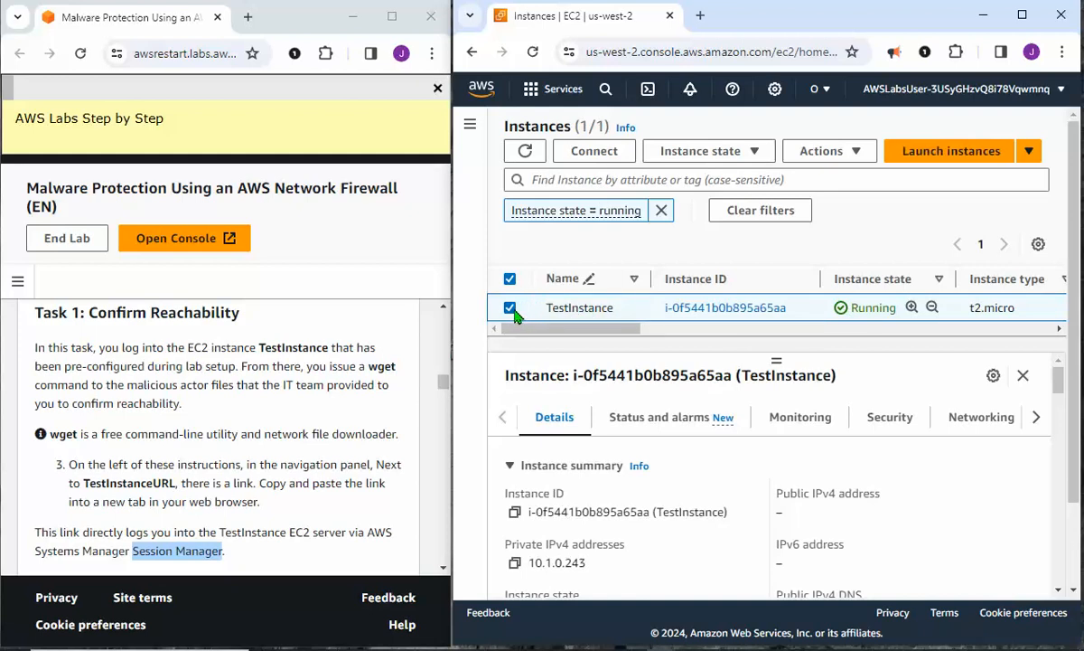
right_click(562, 315)
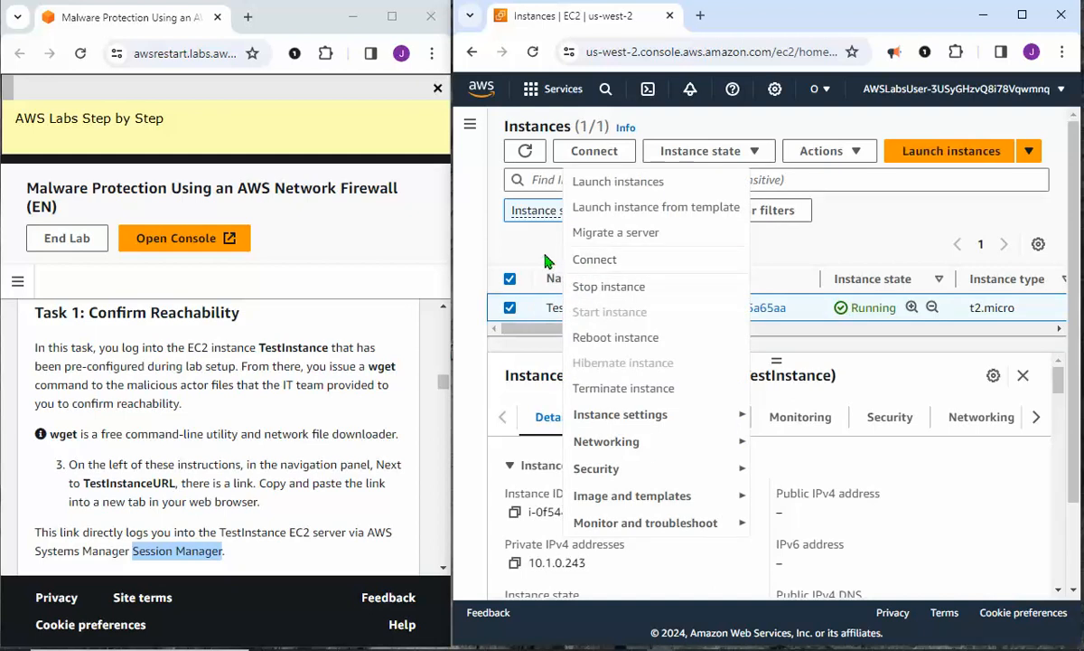
left_click(513, 246)
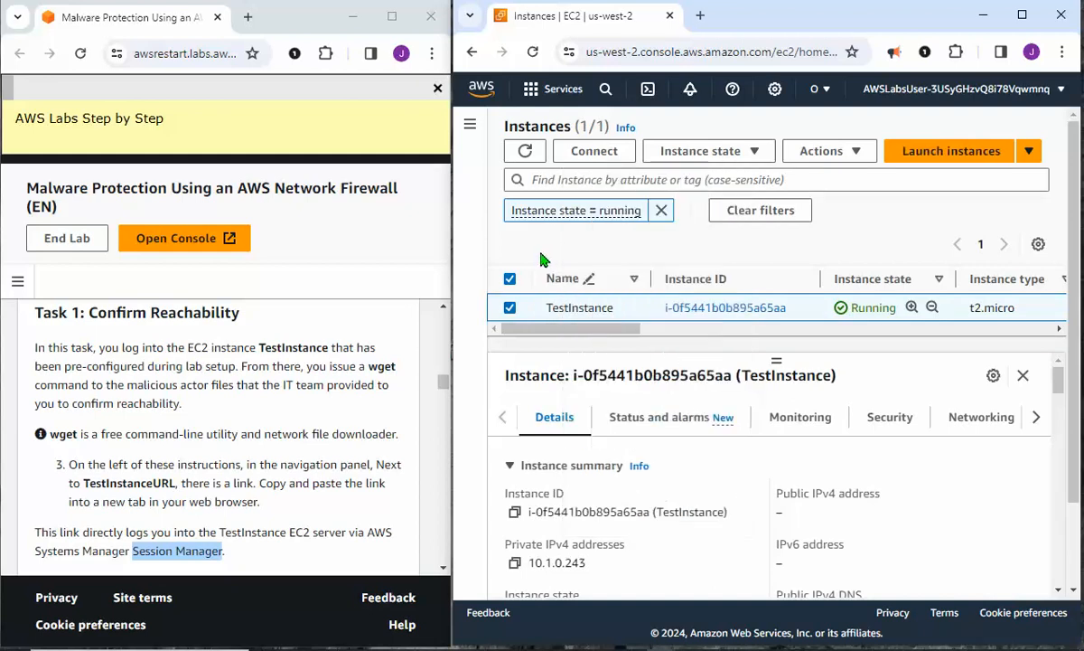
left_click(594, 153)
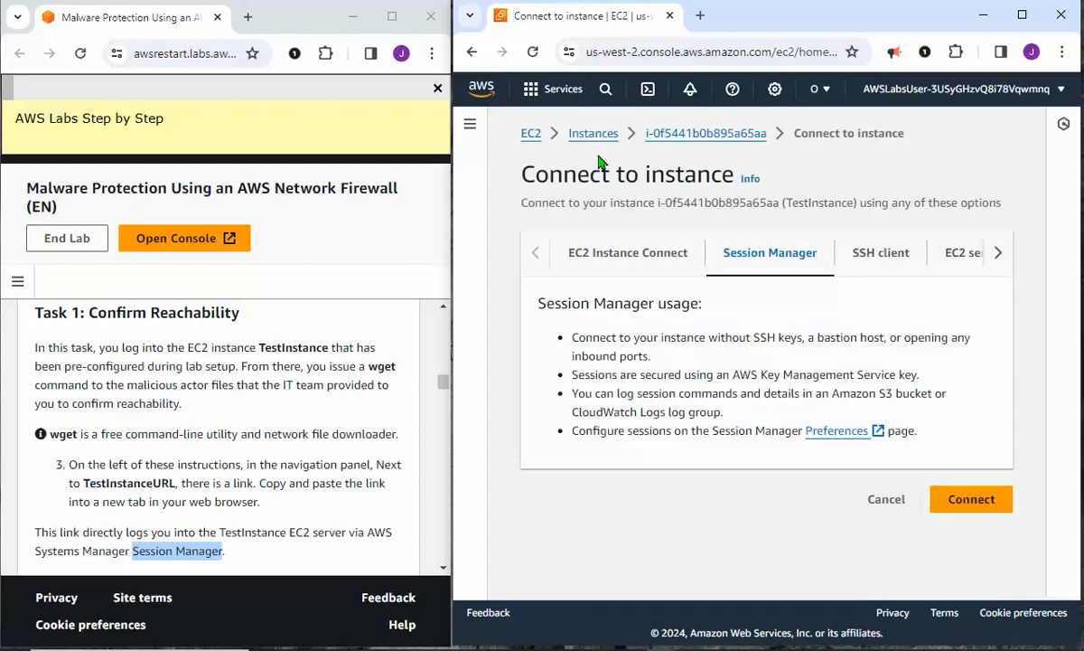
left_click(973, 505)
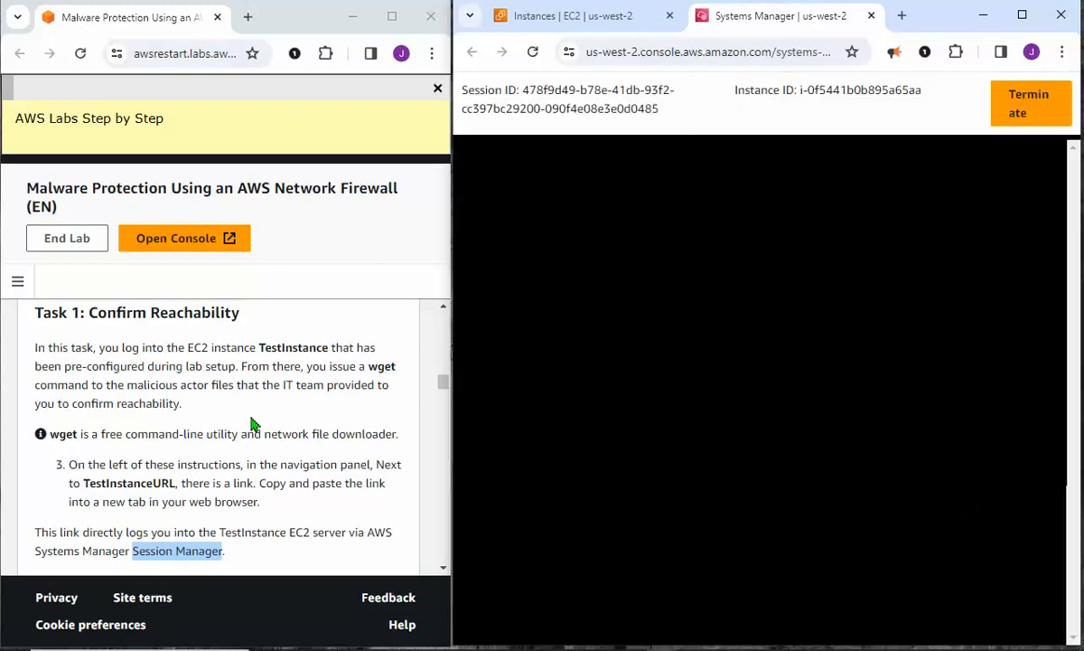
Step: Run "cd ~" and "pwd" in the session terminal to switch to the home directory and print its path
scroll(254, 423, "down", 3)
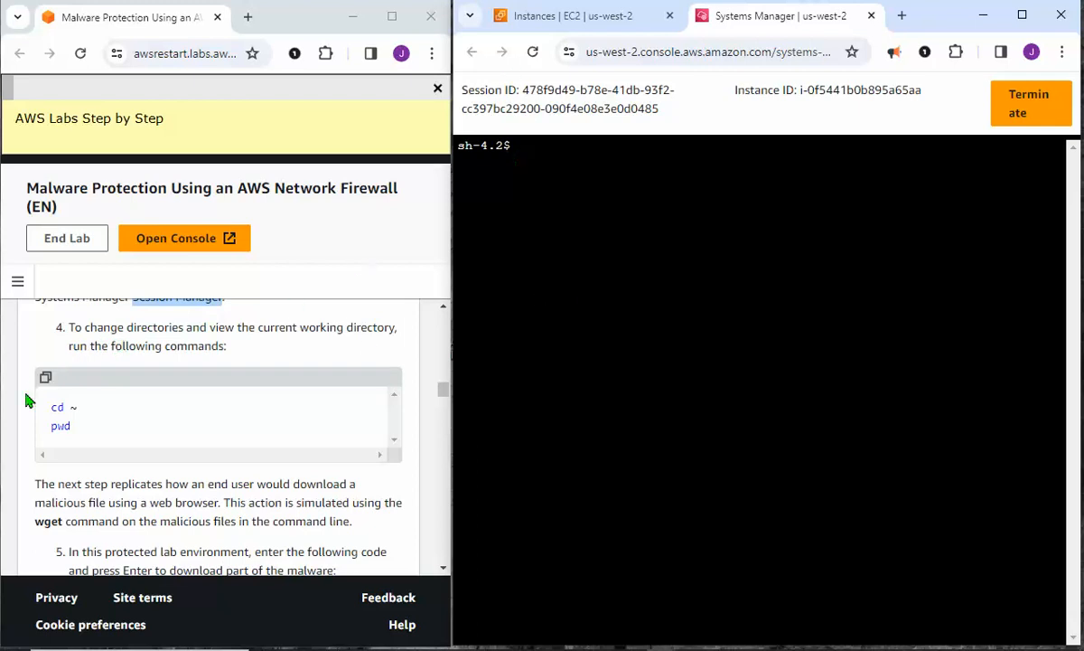
left_click_drag(79, 408, 49, 406)
left_click(542, 181)
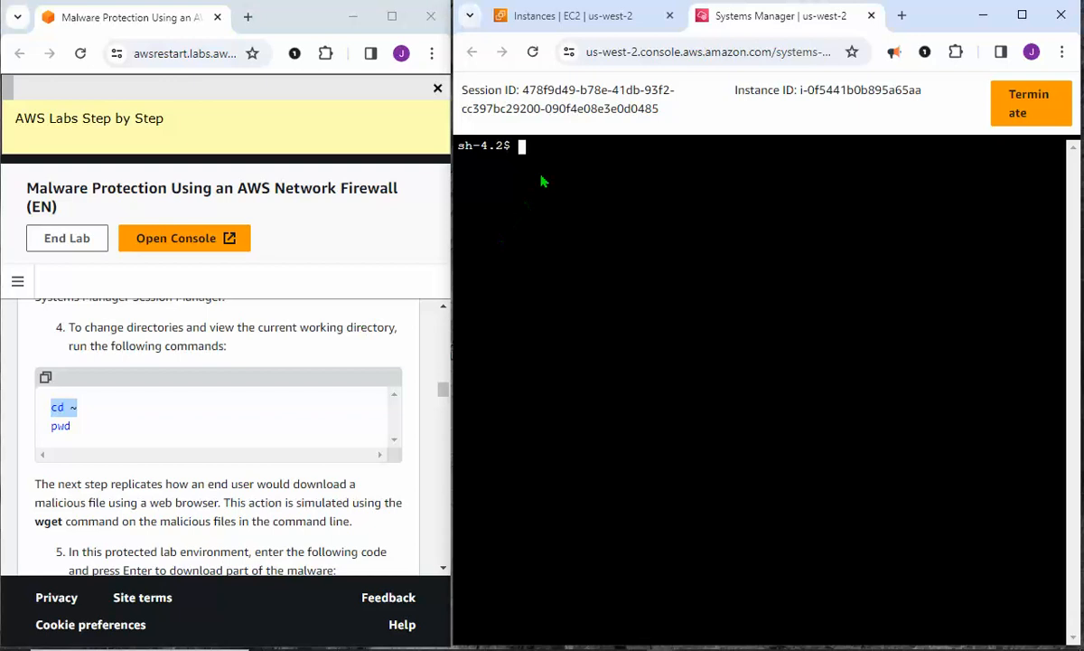
type("cd ~")
key("Return")
type("pwd")
key("Return")
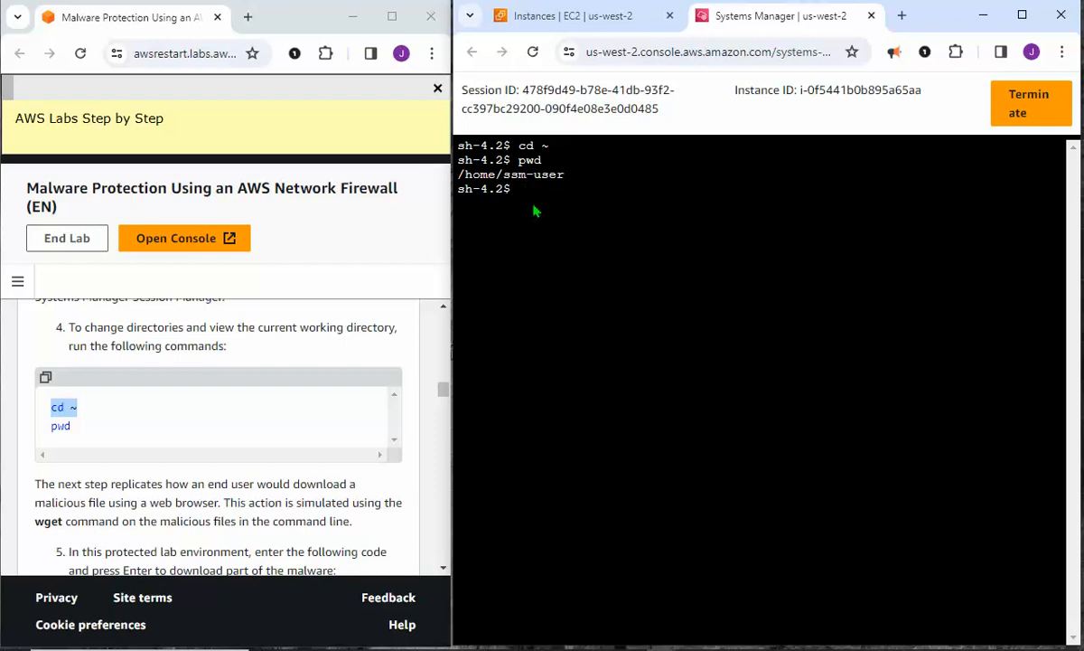
scroll(206, 422, "down", 3)
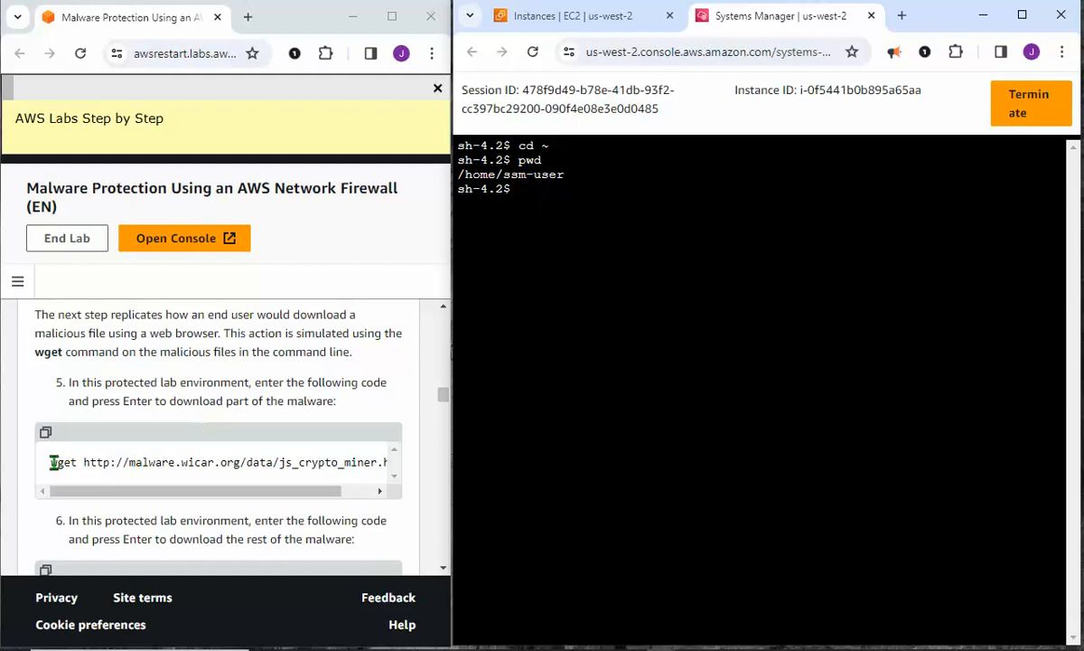
left_click_drag(50, 461, 376, 462)
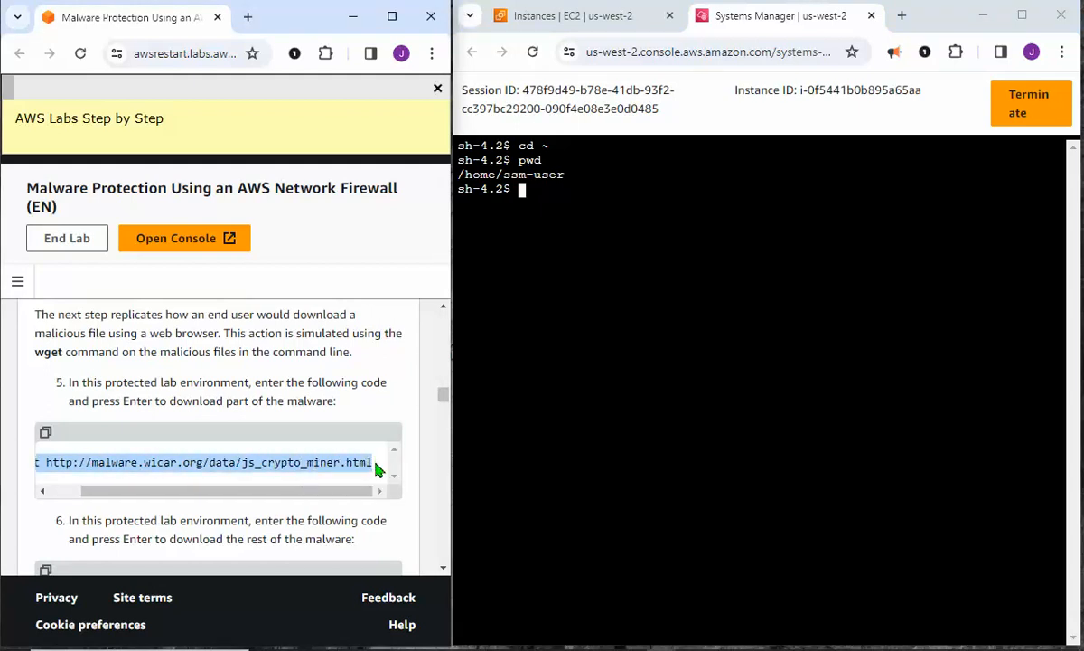
right_click(315, 460)
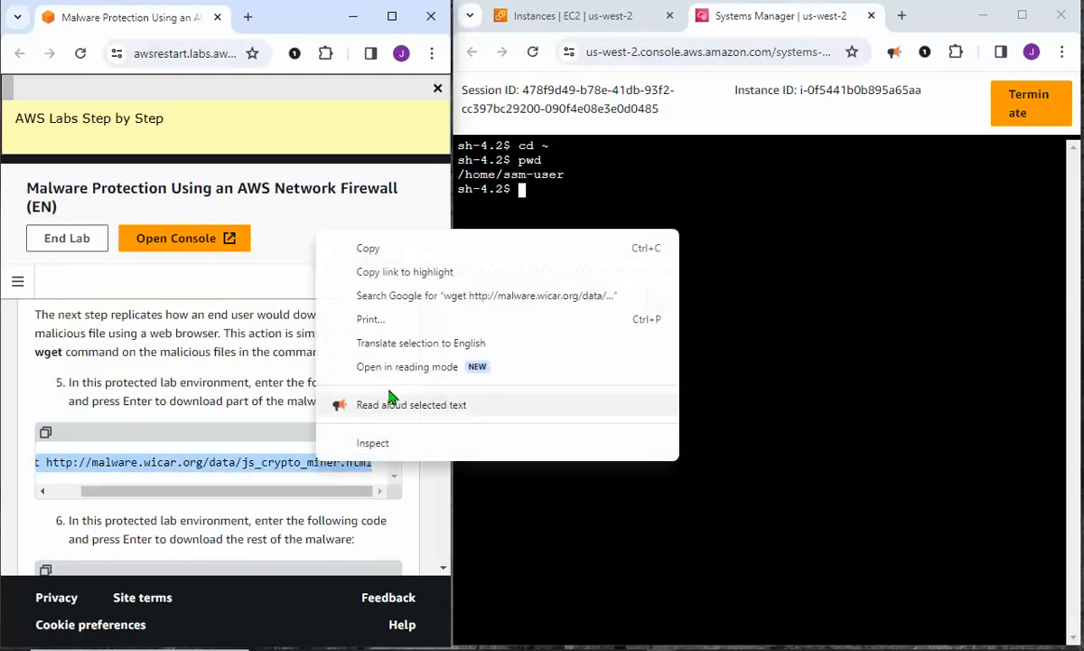
left_click(378, 257)
right_click(531, 196)
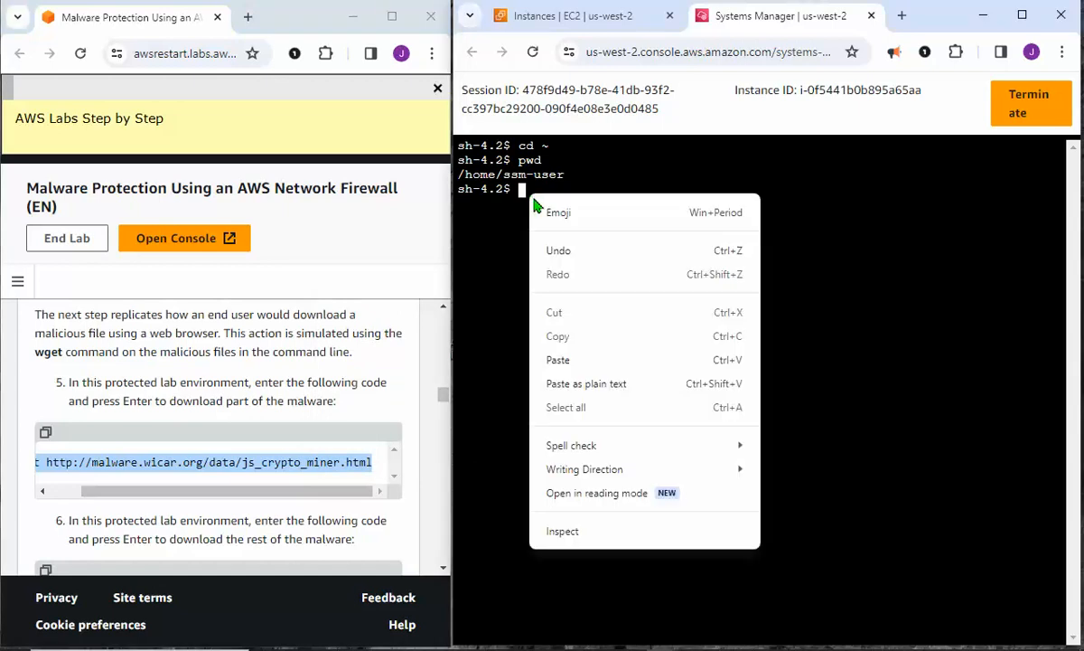
left_click(580, 360)
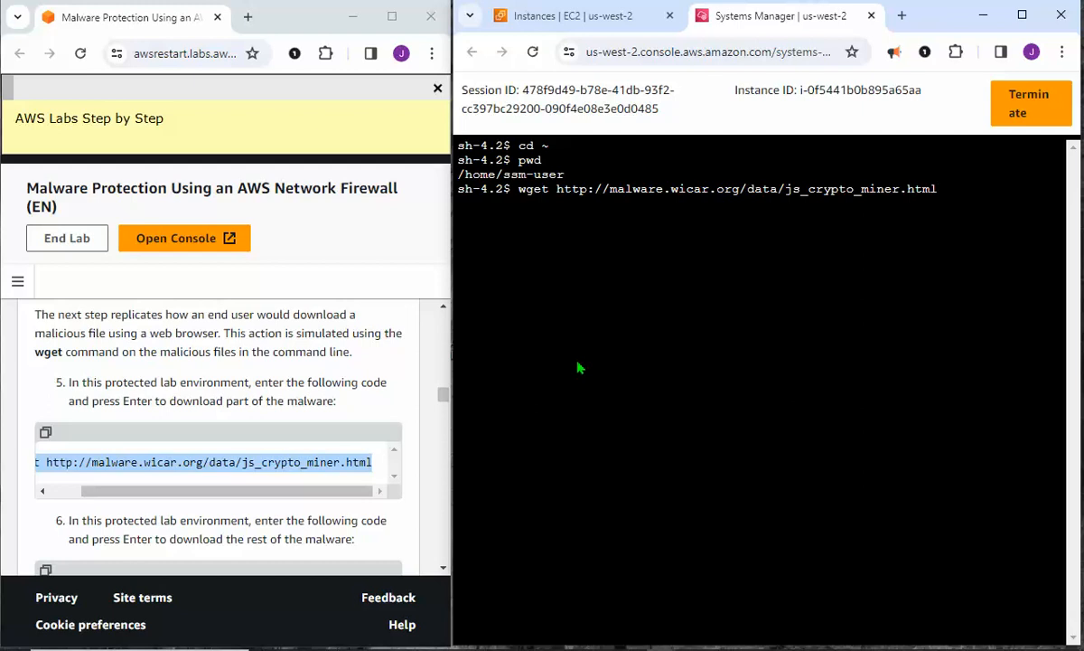
key("Return")
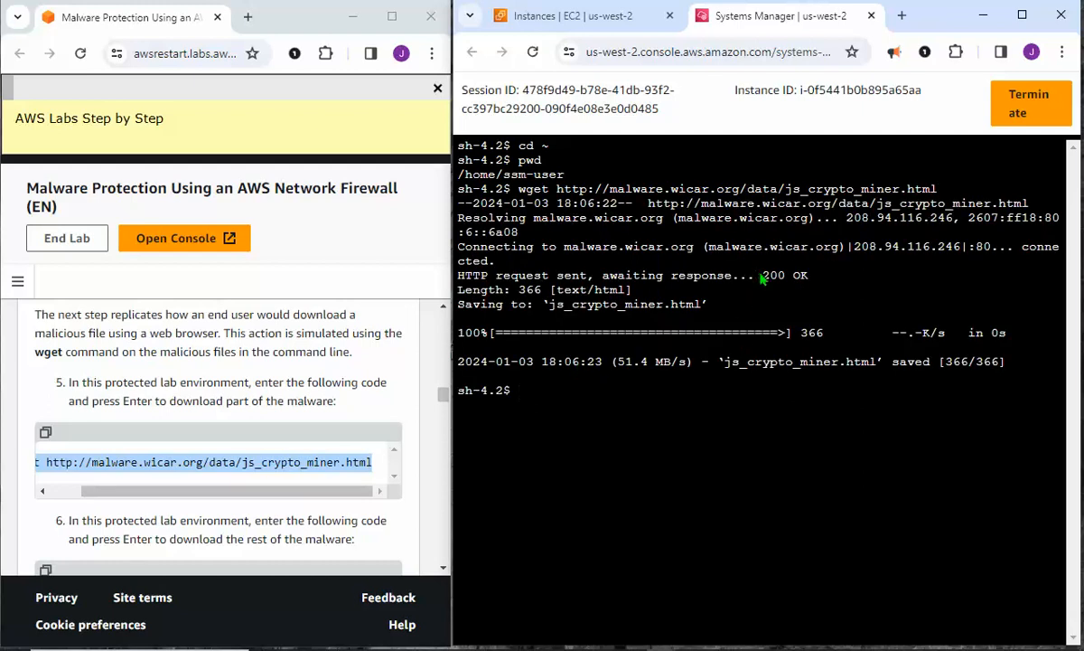
left_click_drag(762, 277, 809, 283)
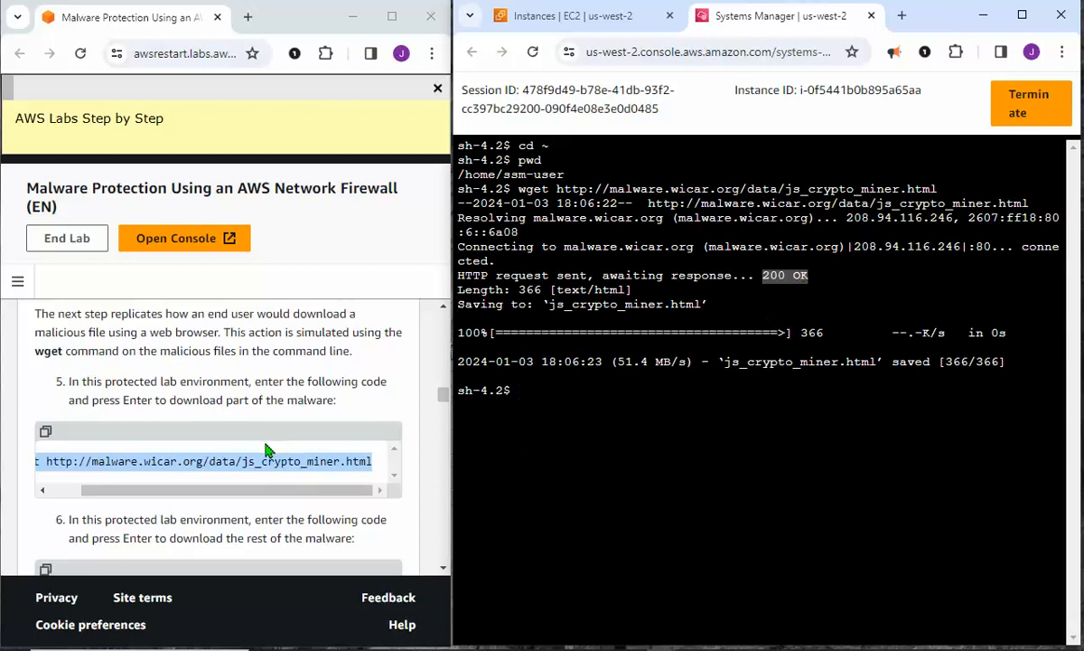
scroll(284, 446, "down", 2)
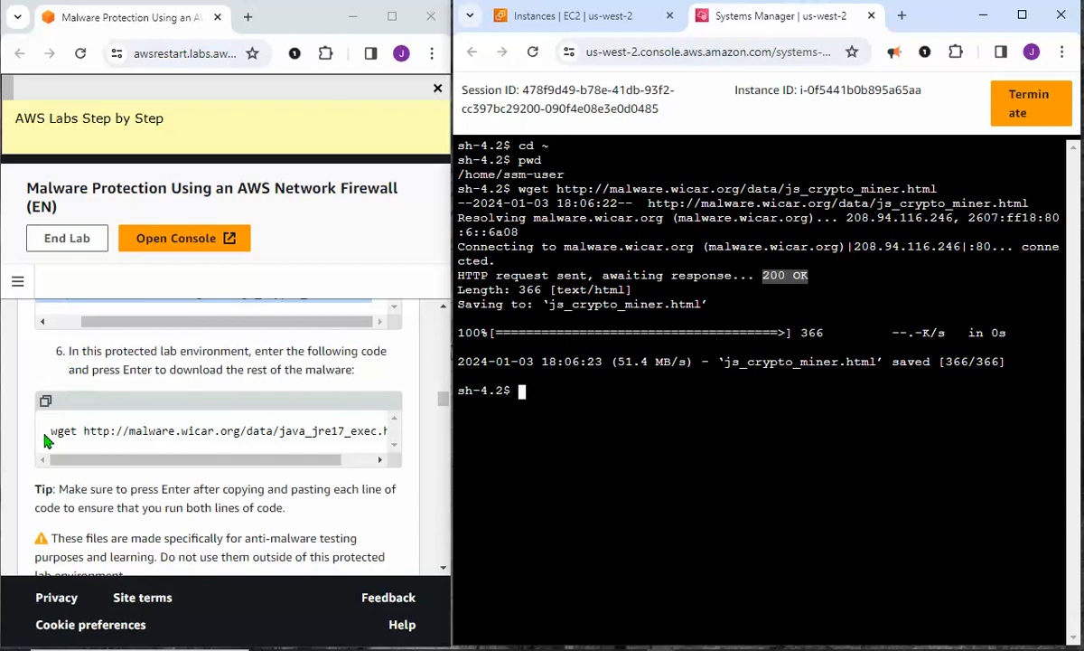
left_click_drag(50, 431, 388, 445)
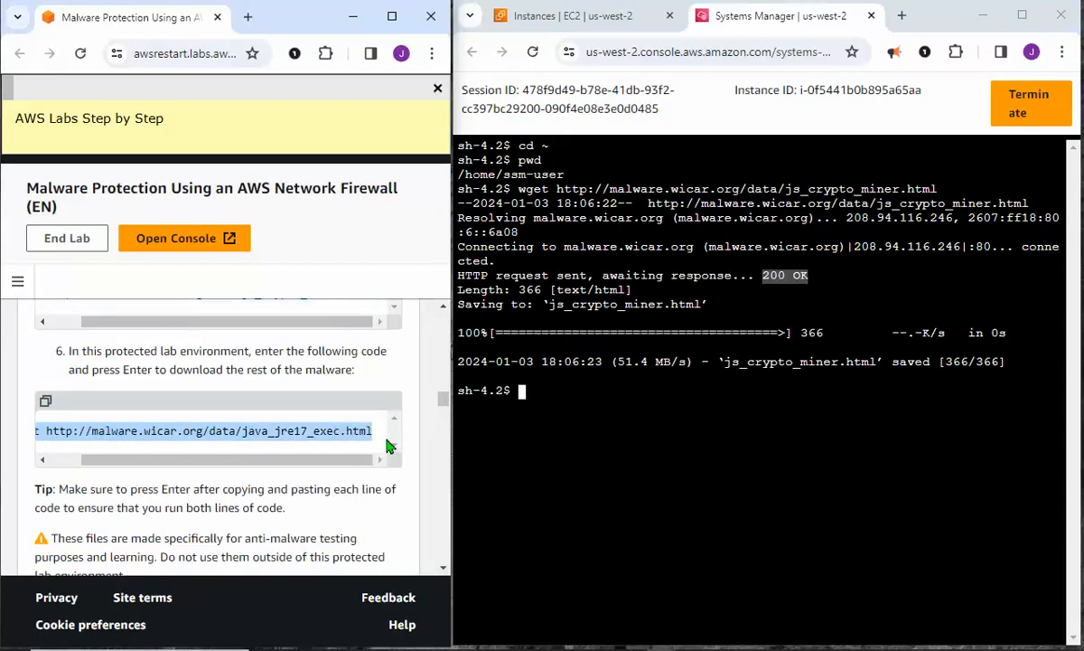
right_click(336, 430)
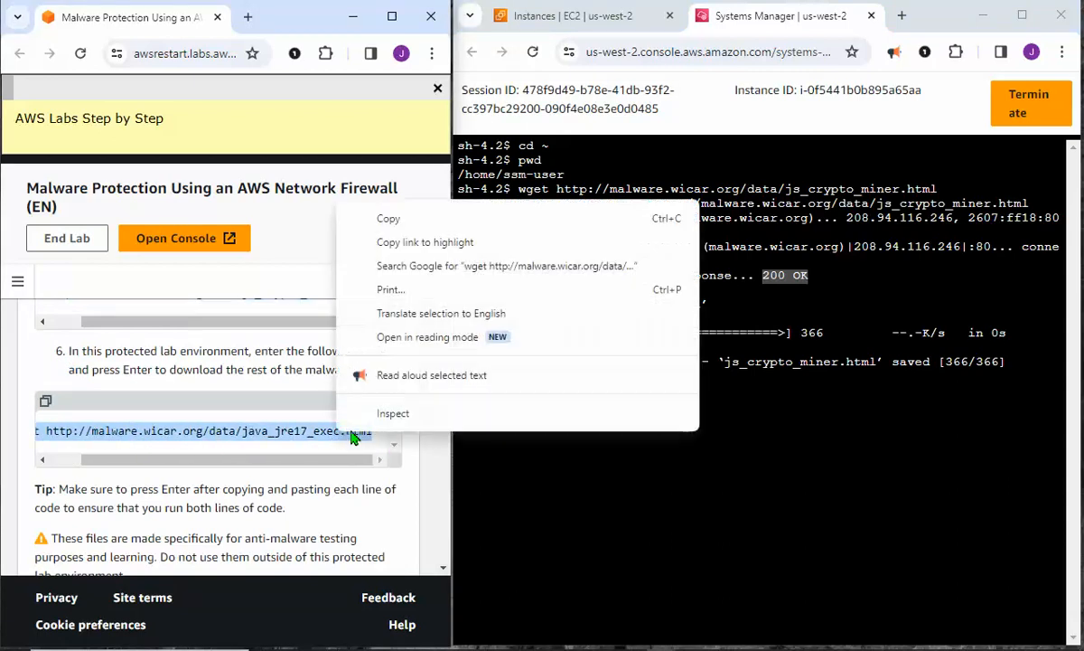
left_click(396, 227)
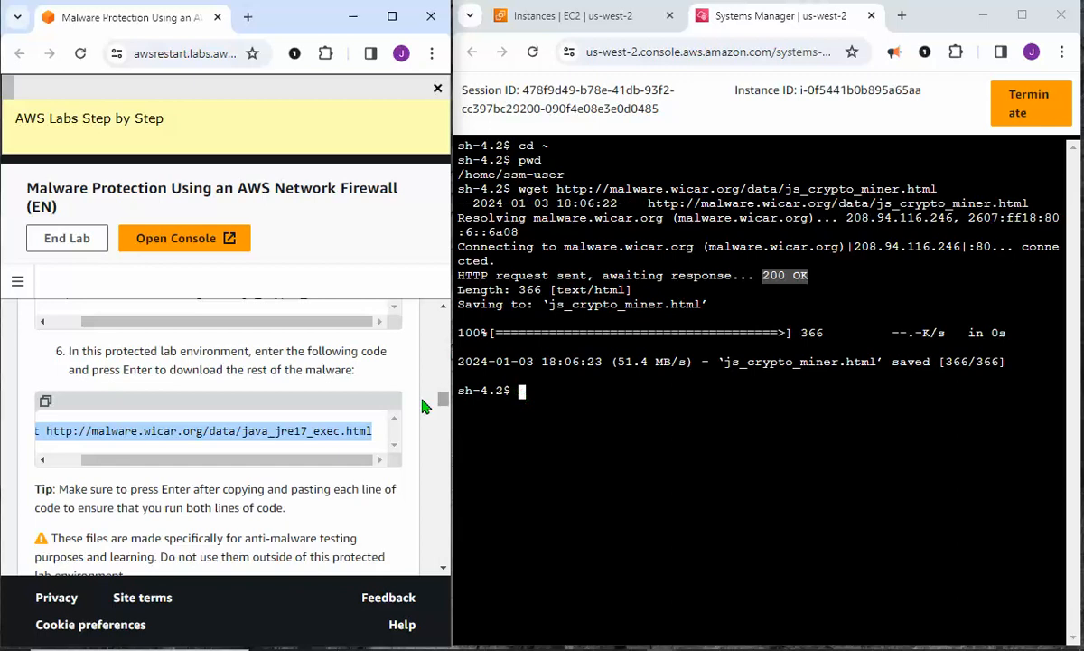
scroll(149, 459, "left", 3)
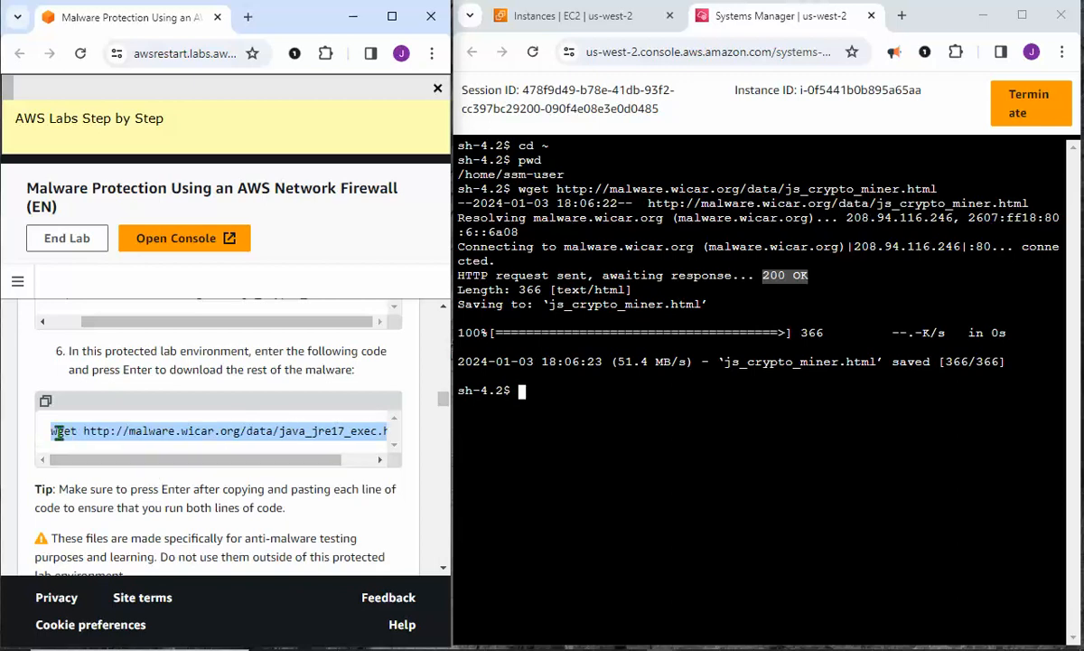
right_click(523, 395)
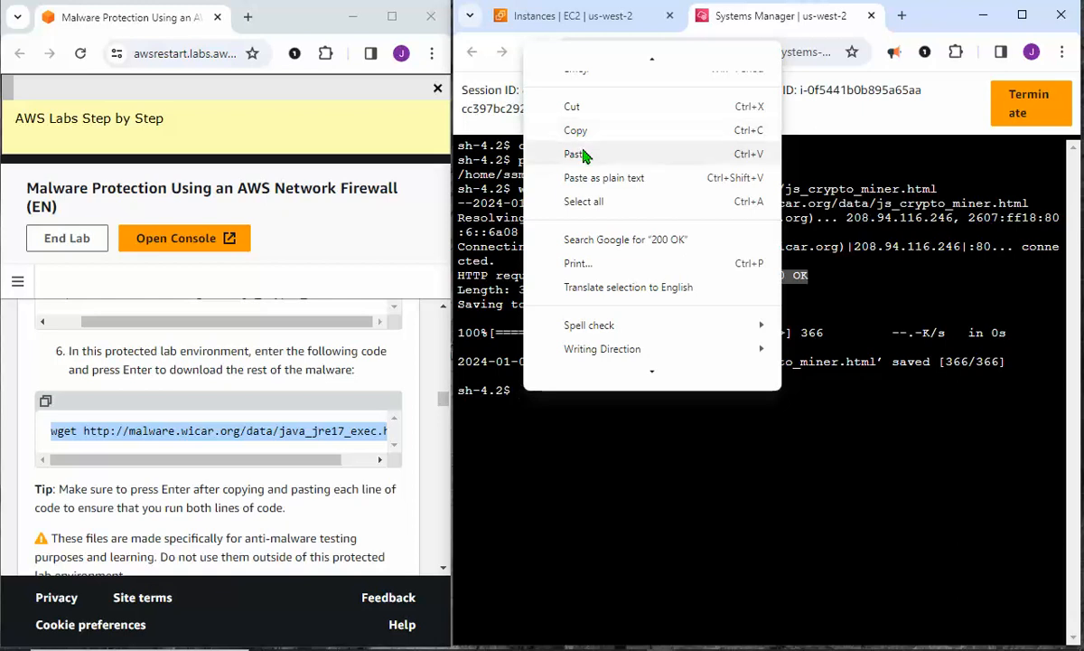
left_click(576, 154)
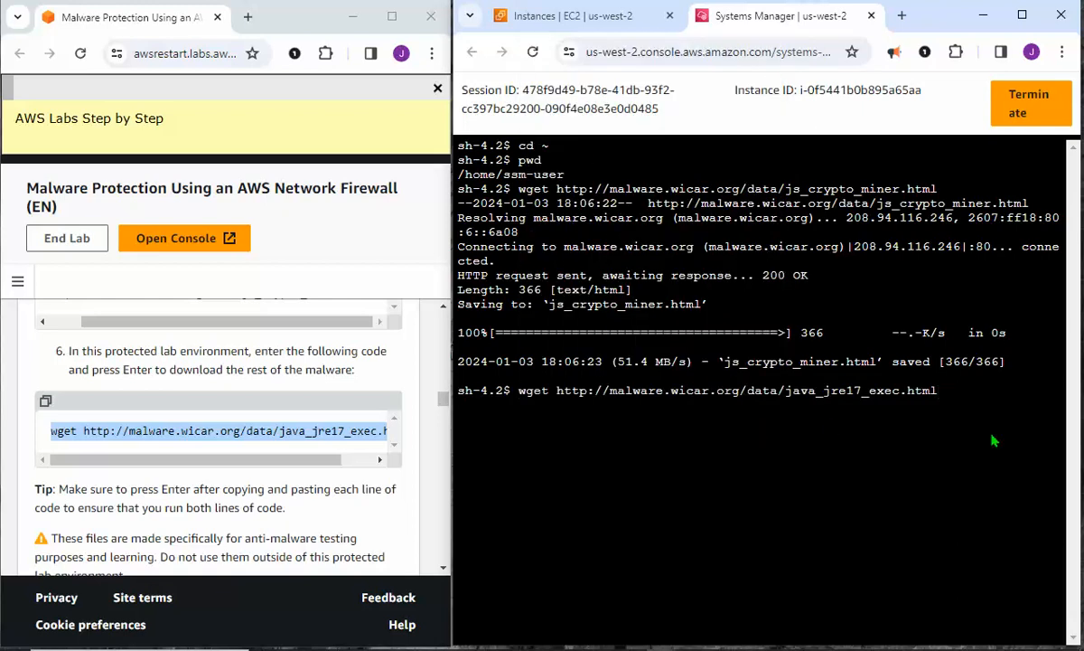
key("Return")
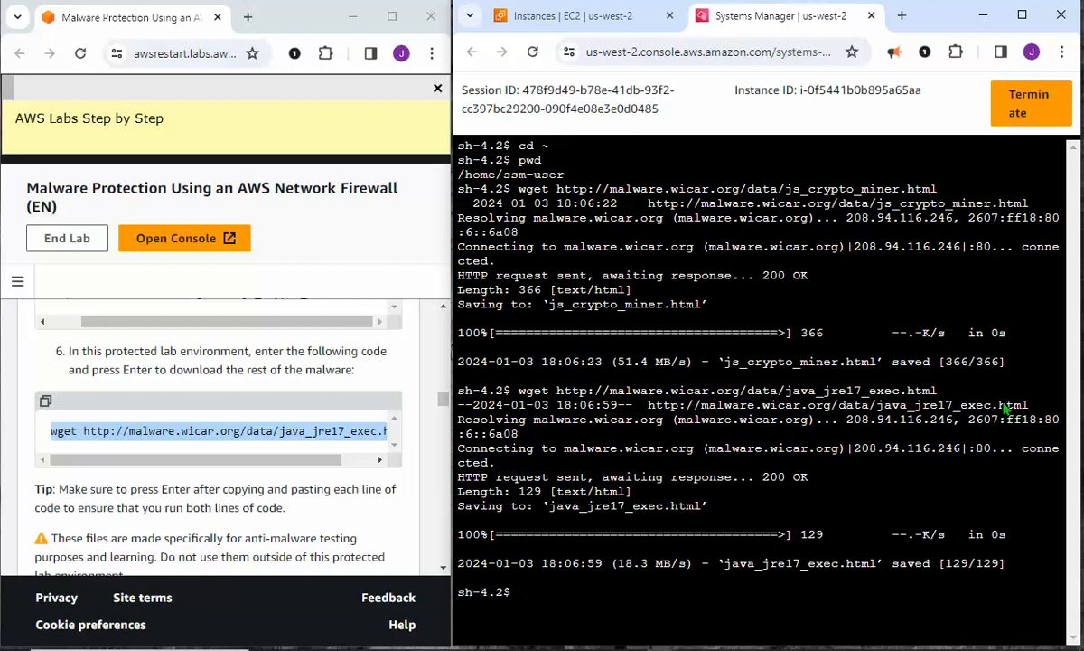
left_click_drag(762, 480, 803, 480)
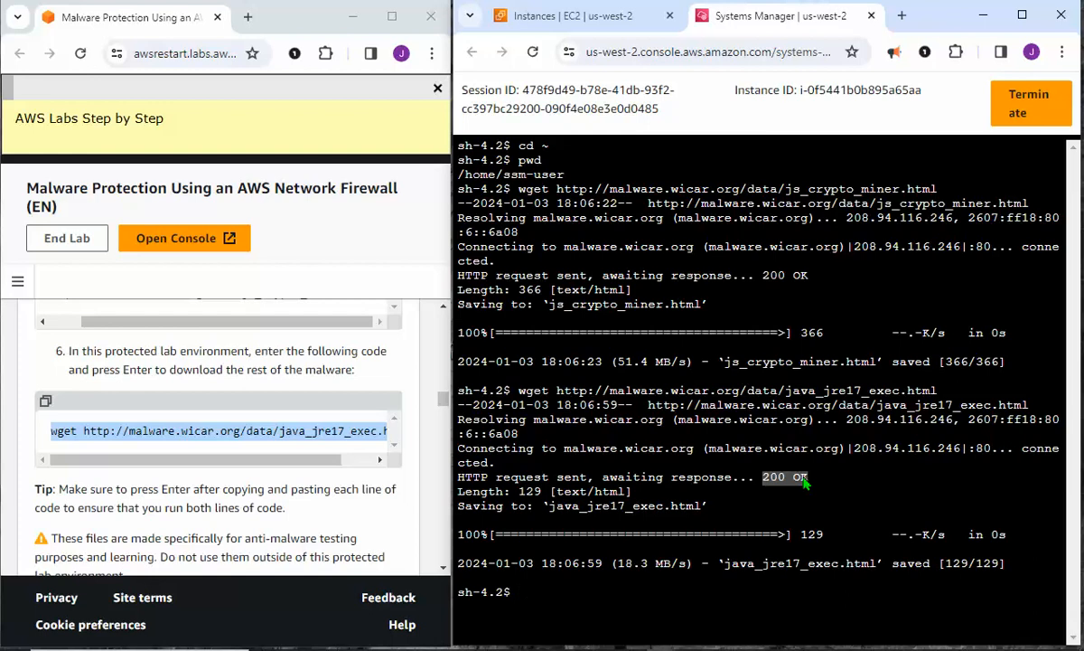
Step: Clear the session terminal and run "ls" from instruction 8 to list the downloaded files, highlighting the file names
scroll(220, 429, "down", 1)
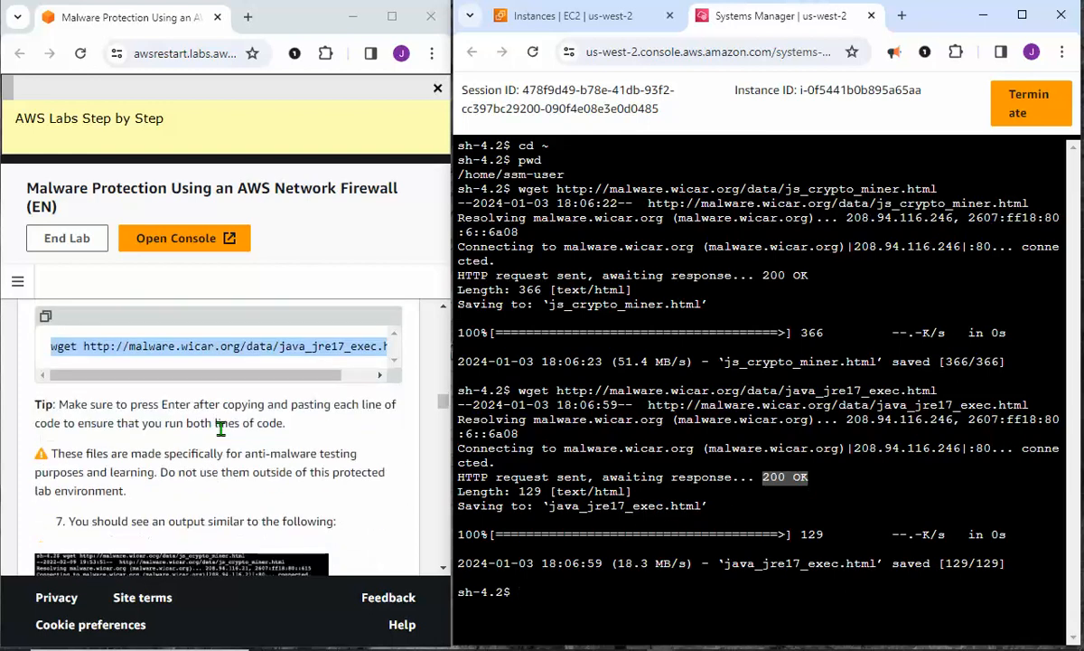
scroll(289, 436, "down", 2)
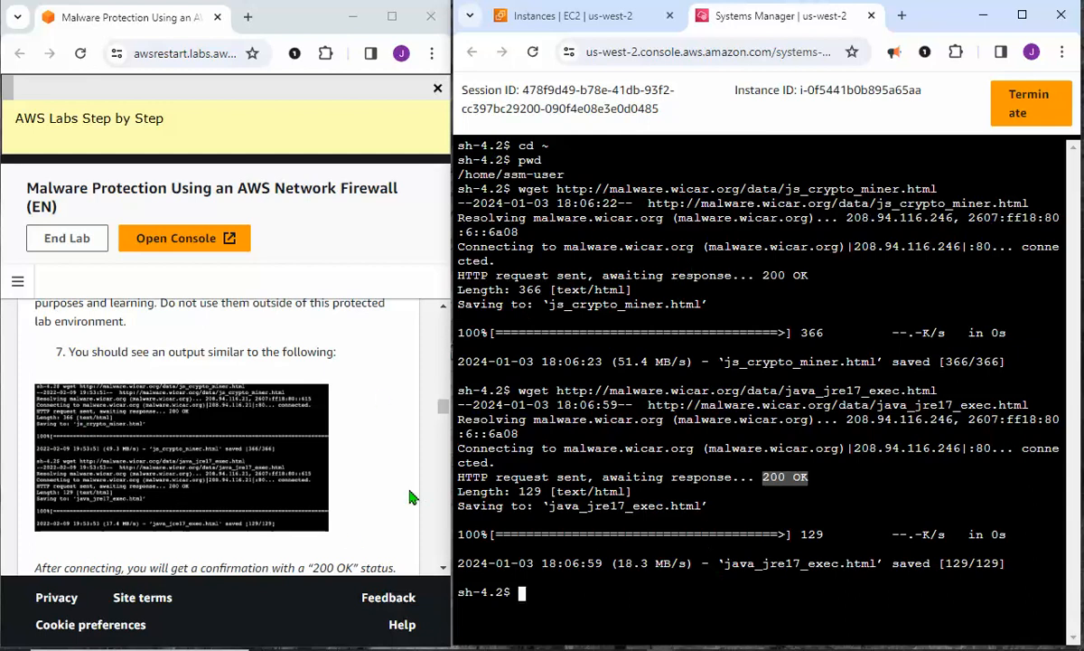
scroll(308, 482, "down", 5)
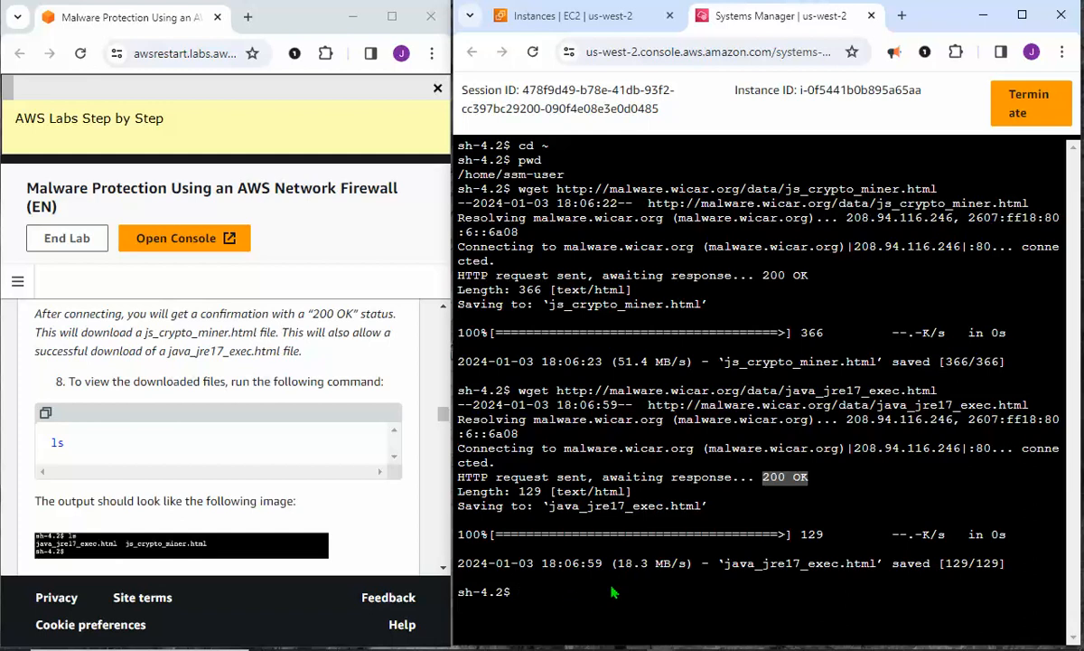
type("cl")
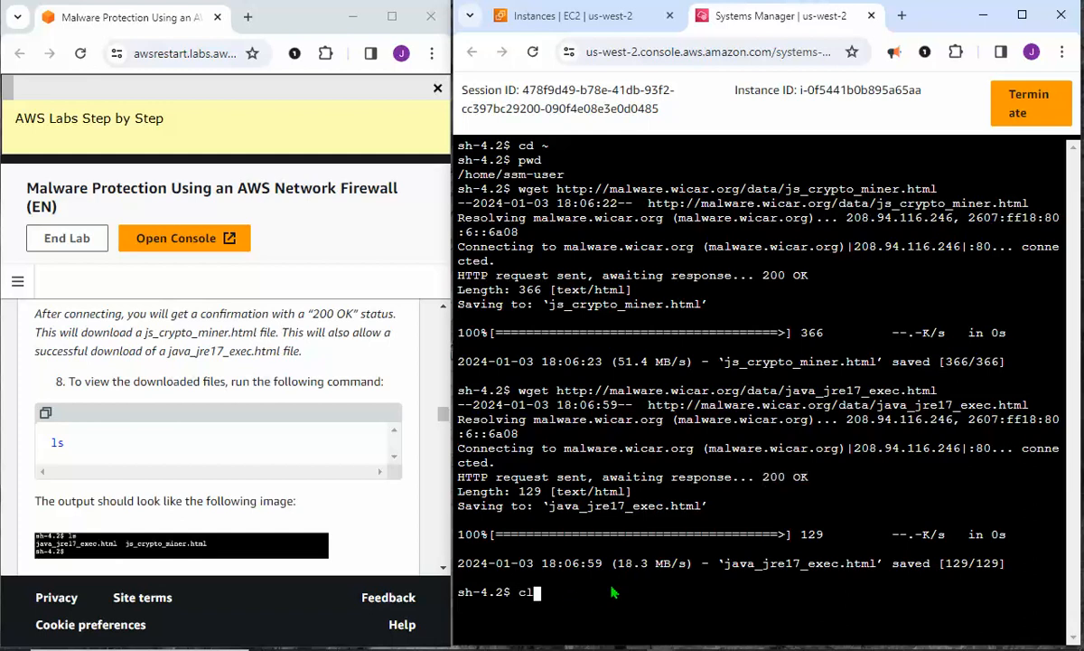
type("ear")
key("Return")
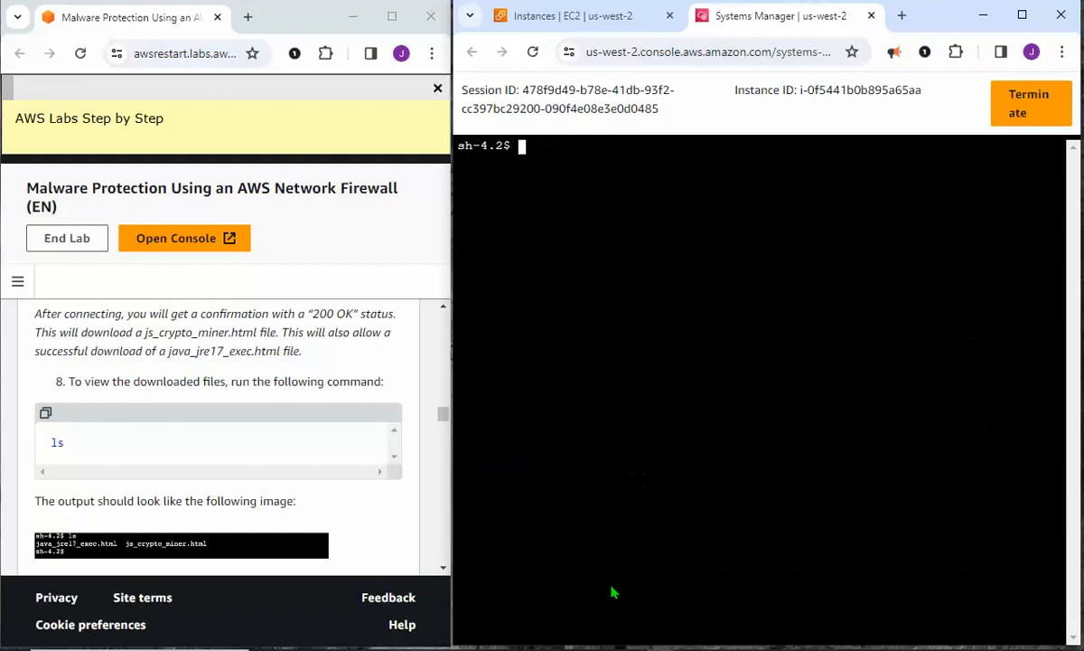
type("ls")
key("Return")
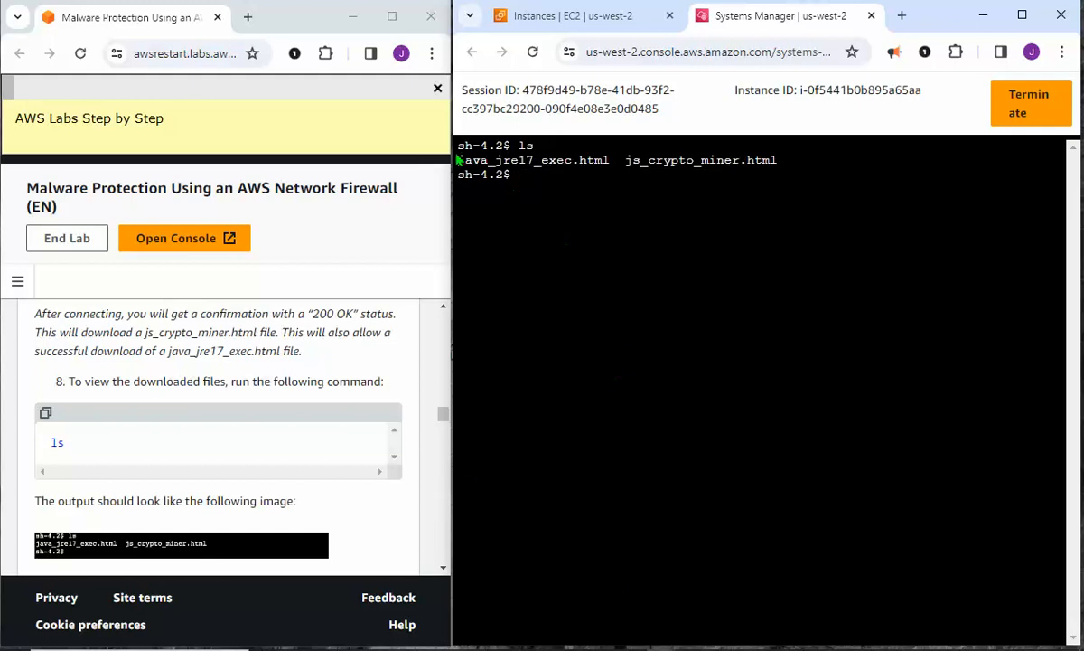
left_click_drag(458, 161, 754, 179)
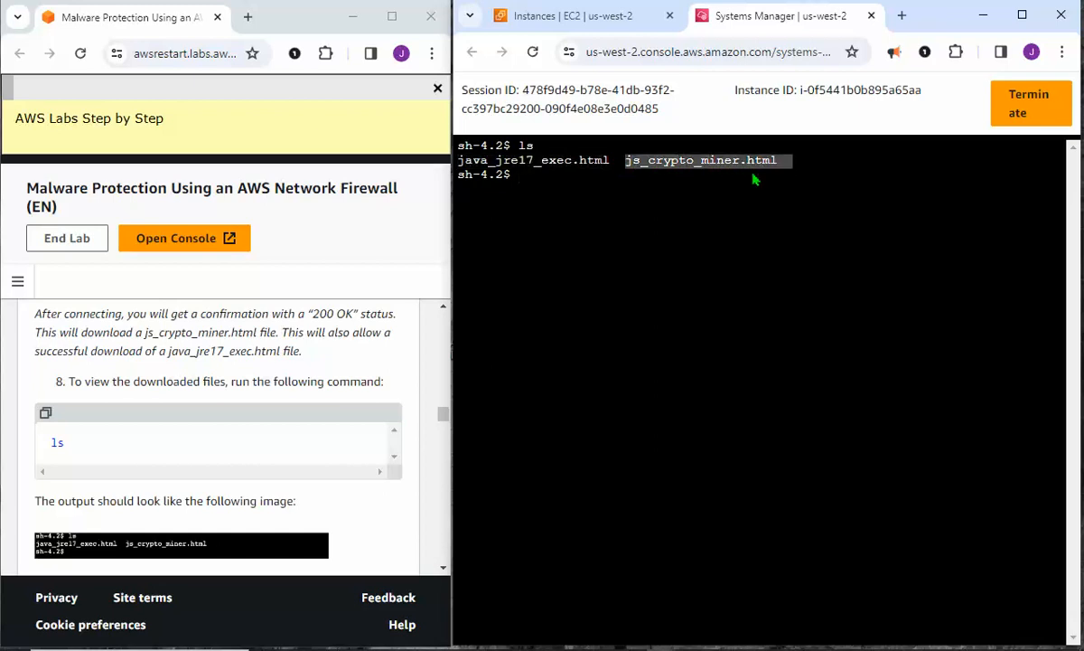
Step: Proceed to Task 2: Inspect the network firewall by searching the AWS console for vpc and opening the VPC service
scroll(278, 384, "down", 5)
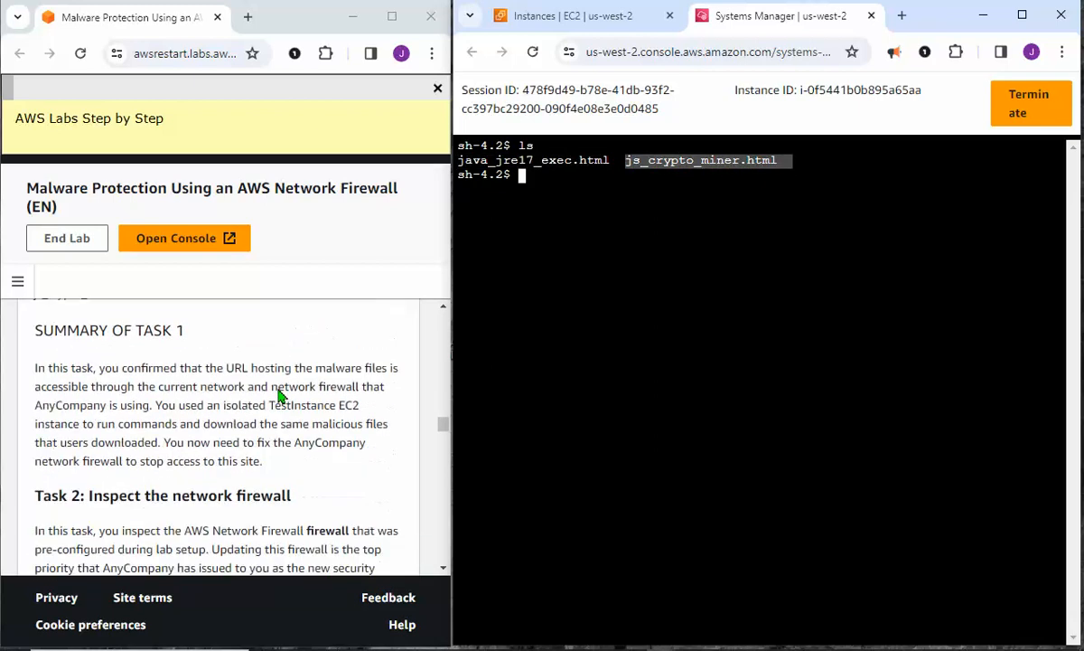
scroll(278, 394, "down", 3)
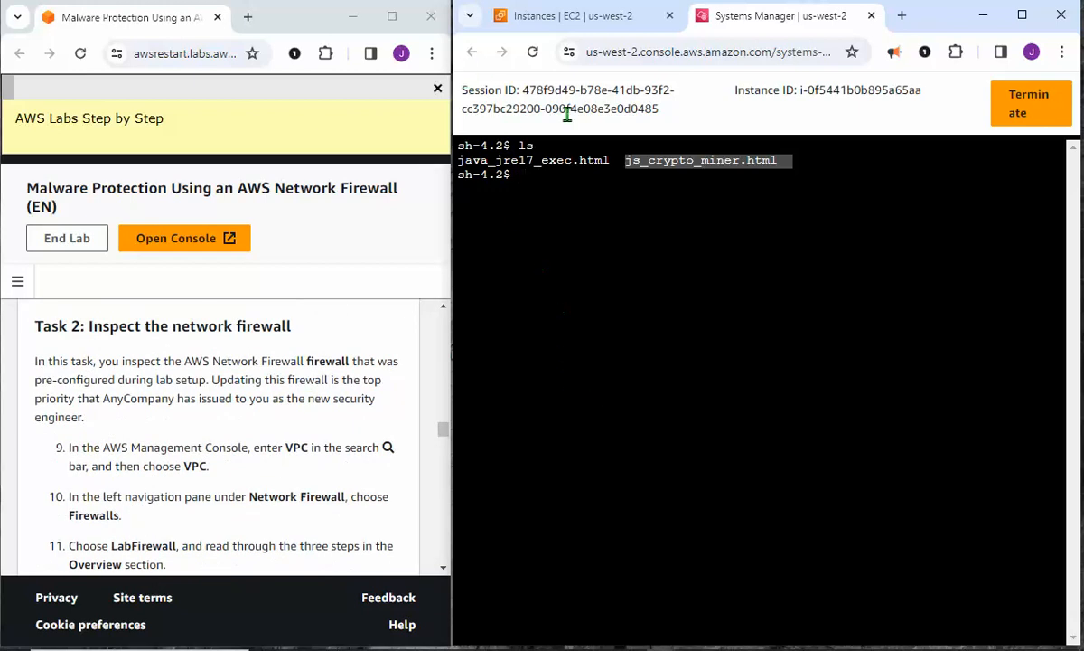
left_click(552, 16)
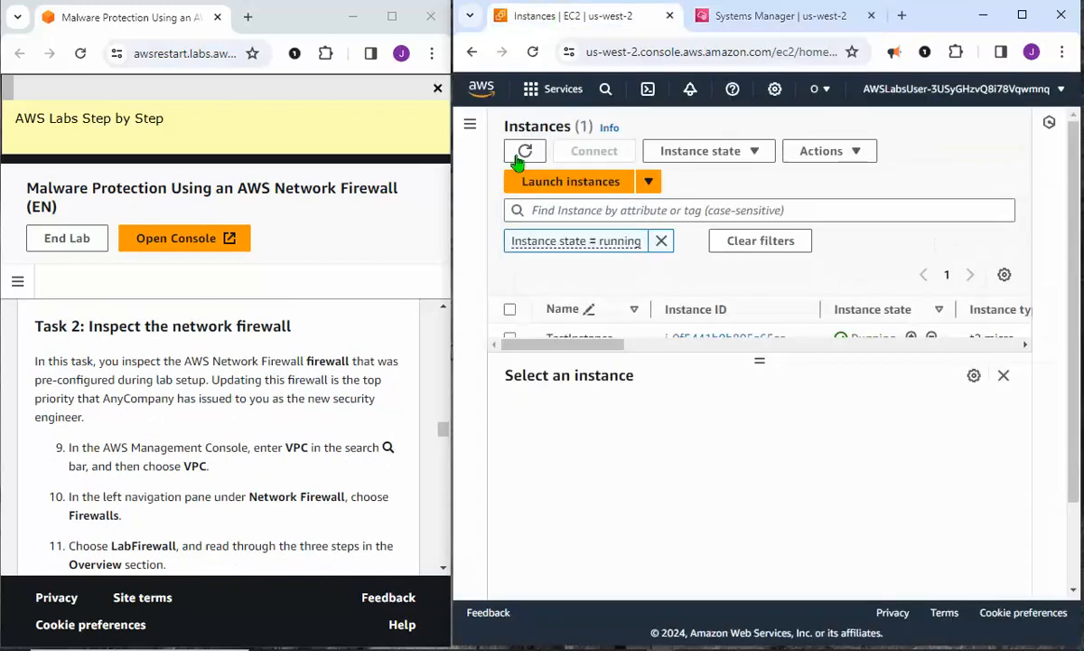
left_click(173, 330)
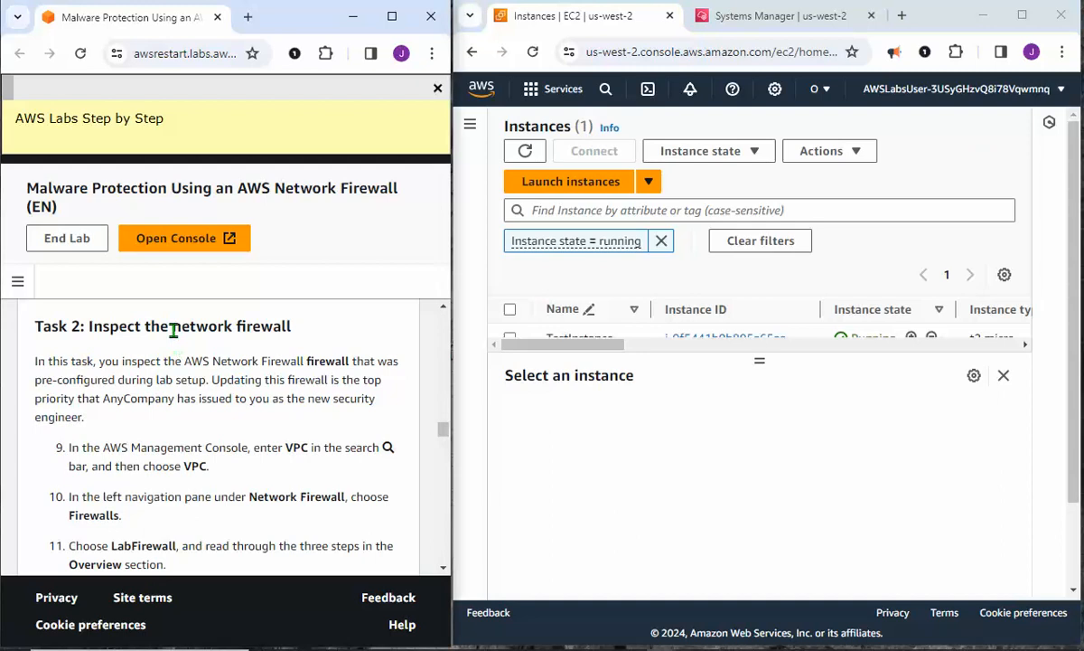
left_click_drag(173, 331, 291, 326)
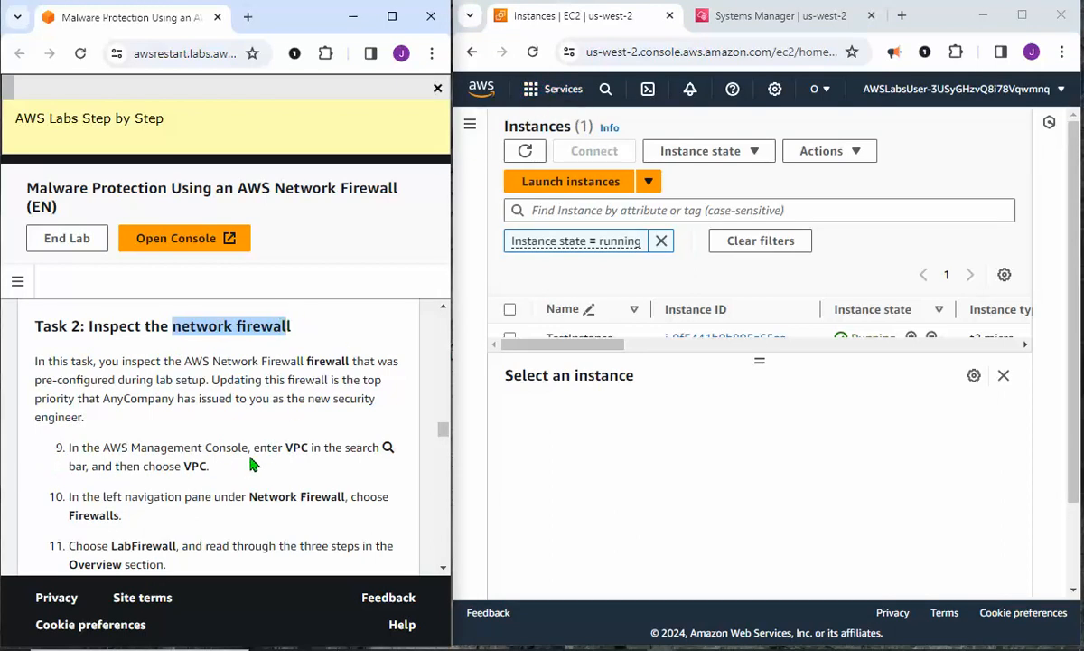
left_click(606, 93)
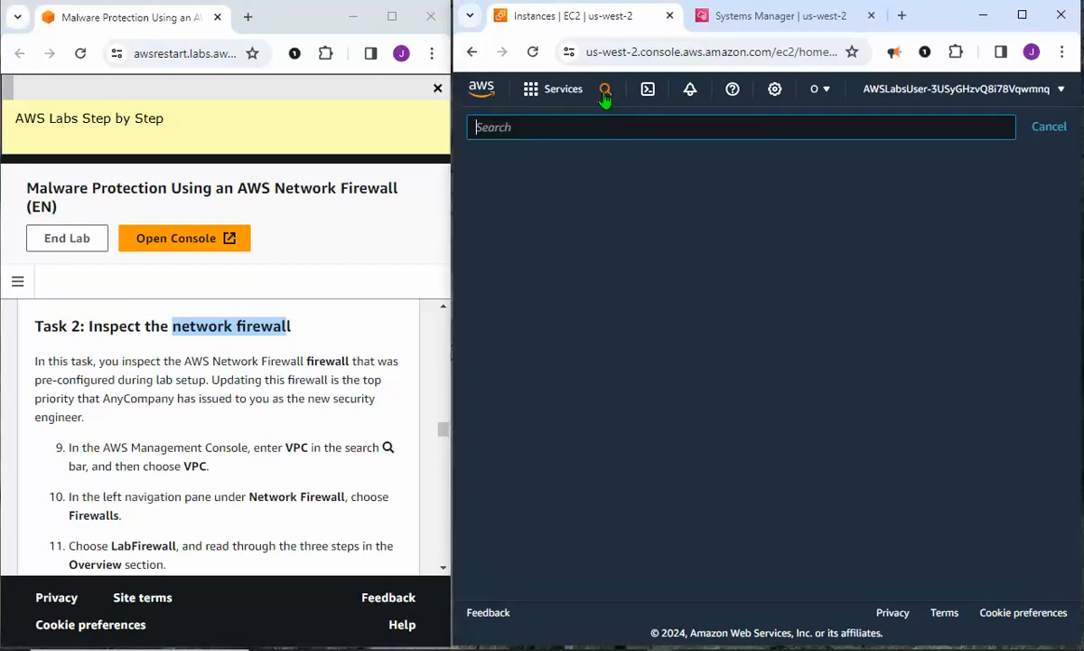
type("vpc")
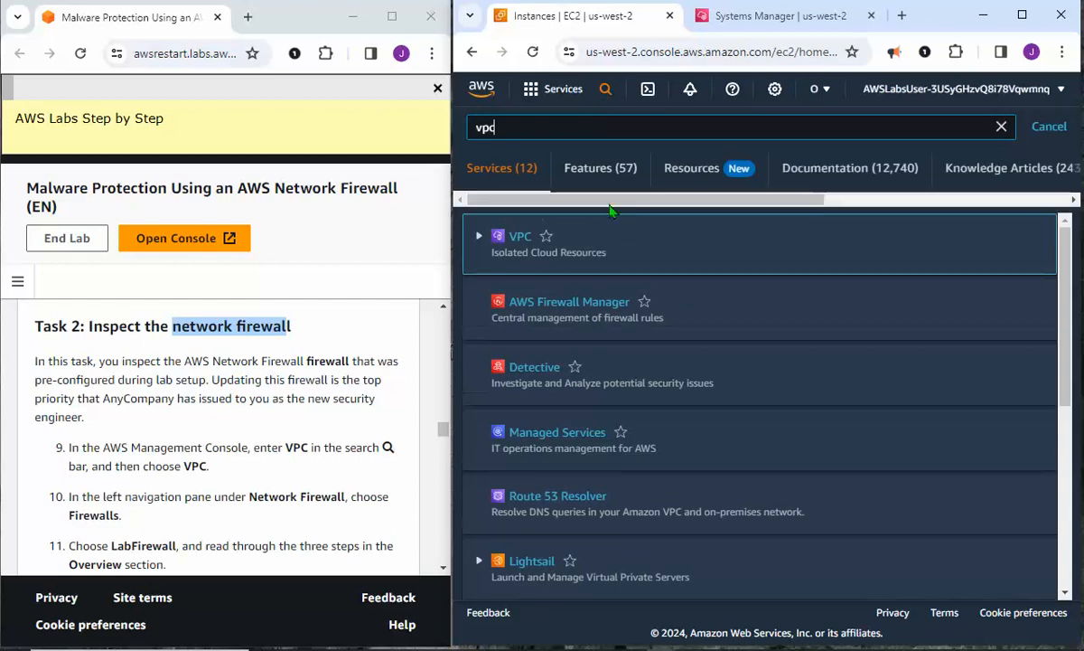
left_click(514, 238)
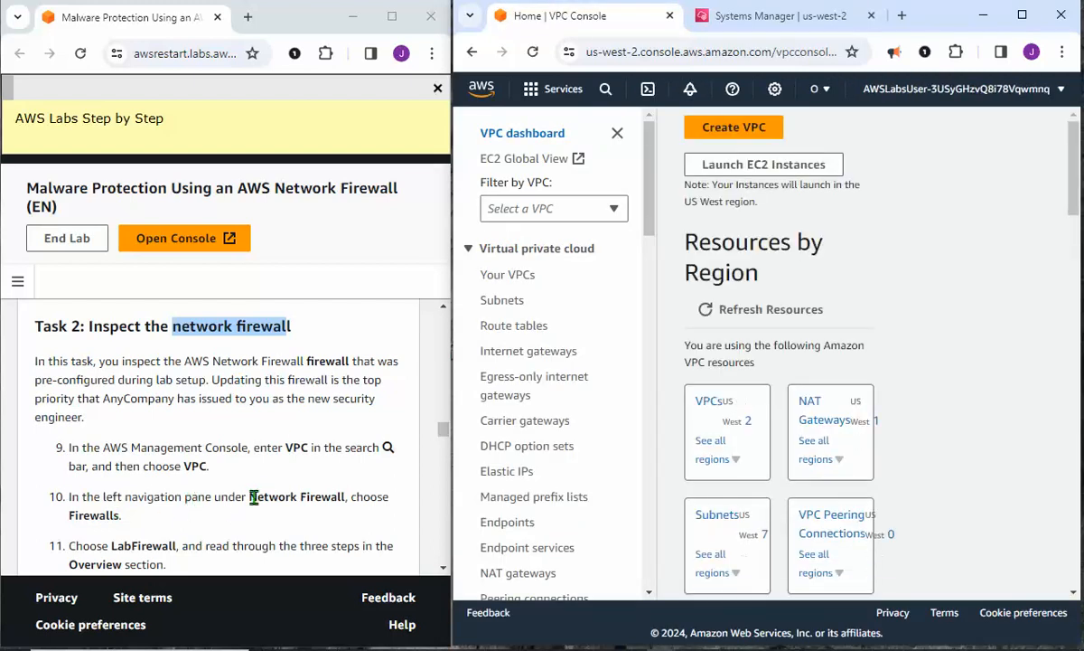
Step: Highlight Network Firewall in instruction 10 and open the Firewalls list under Network Firewall in the VPC console
left_click(251, 503)
left_click_drag(251, 506, 340, 498)
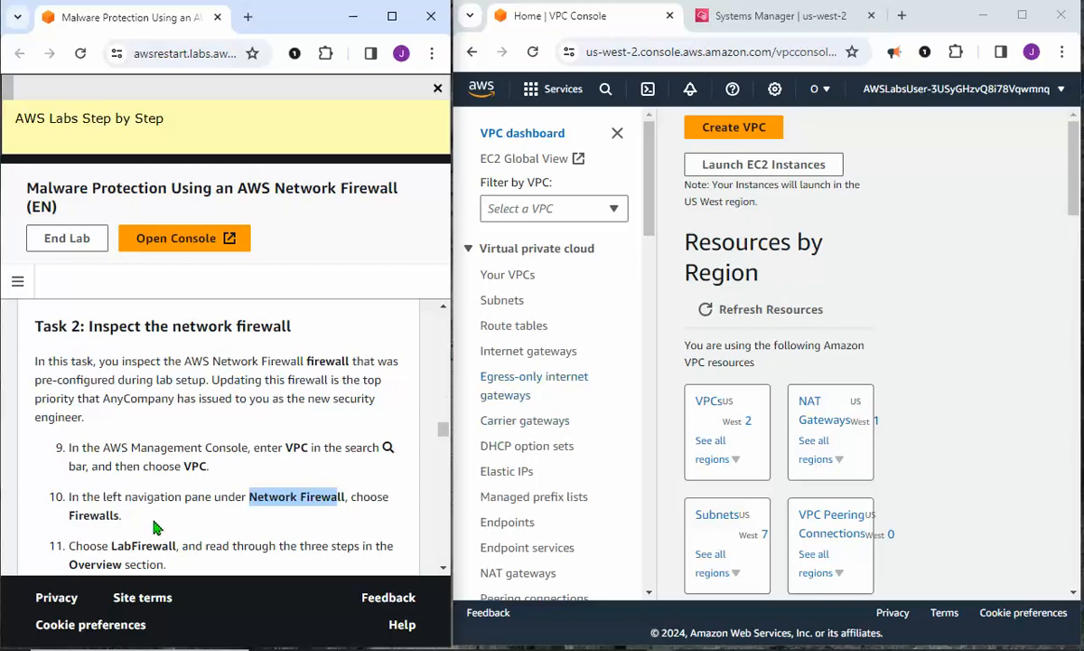
scroll(598, 368, "down", 5)
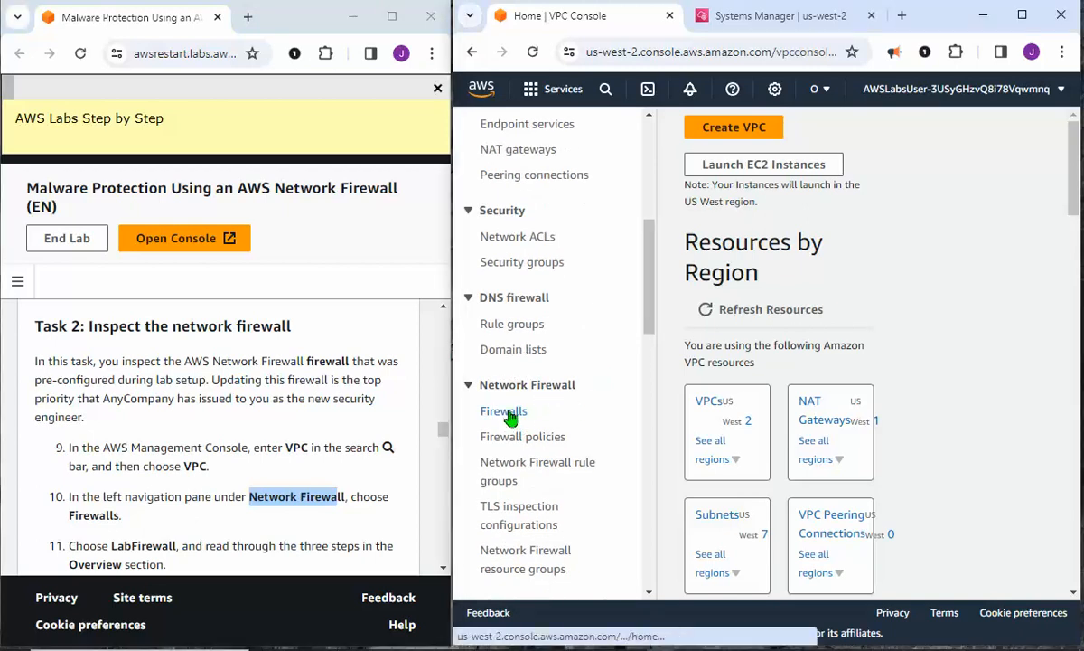
left_click(510, 416)
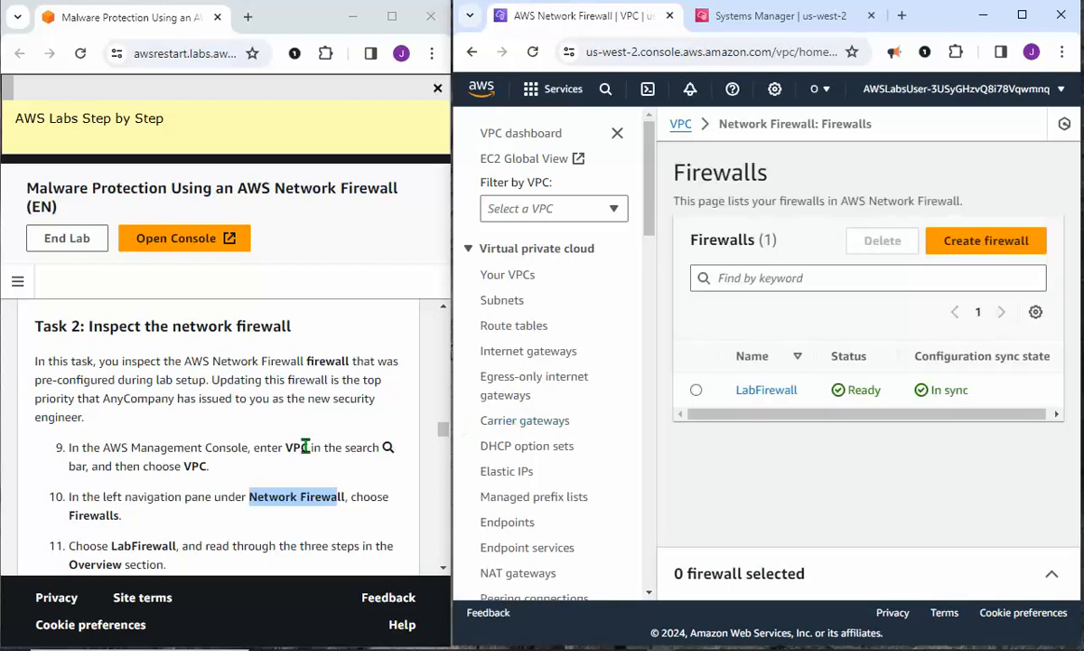
scroll(305, 445, "down", 2)
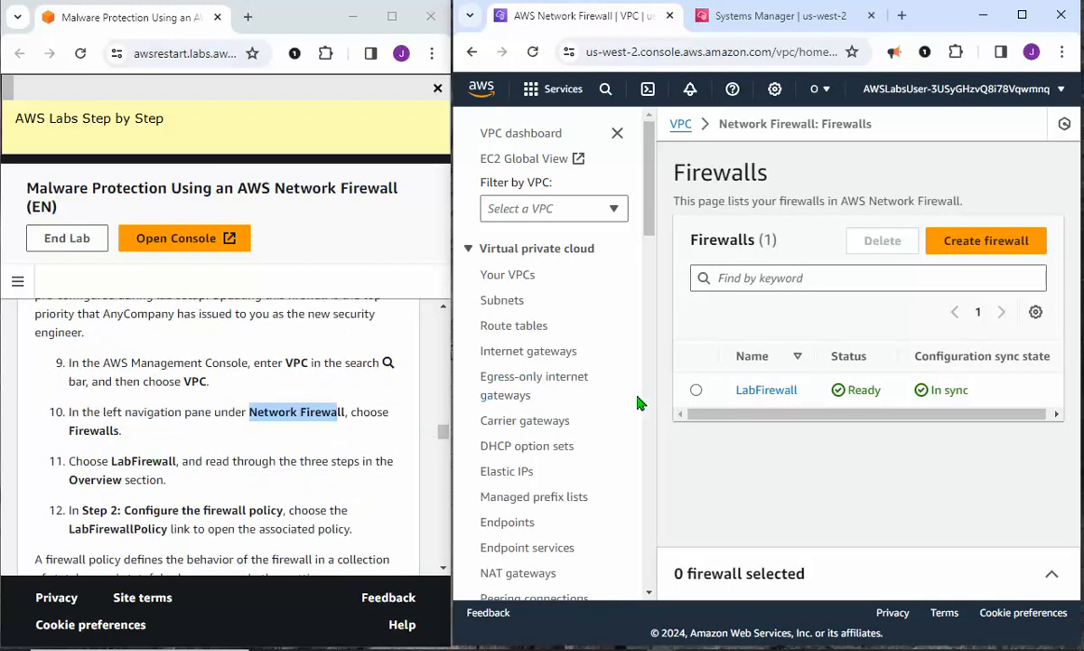
Step: Open LabFirewall, look over its overview and available sections, and open the associated LabFirewallPolicy
left_click(765, 391)
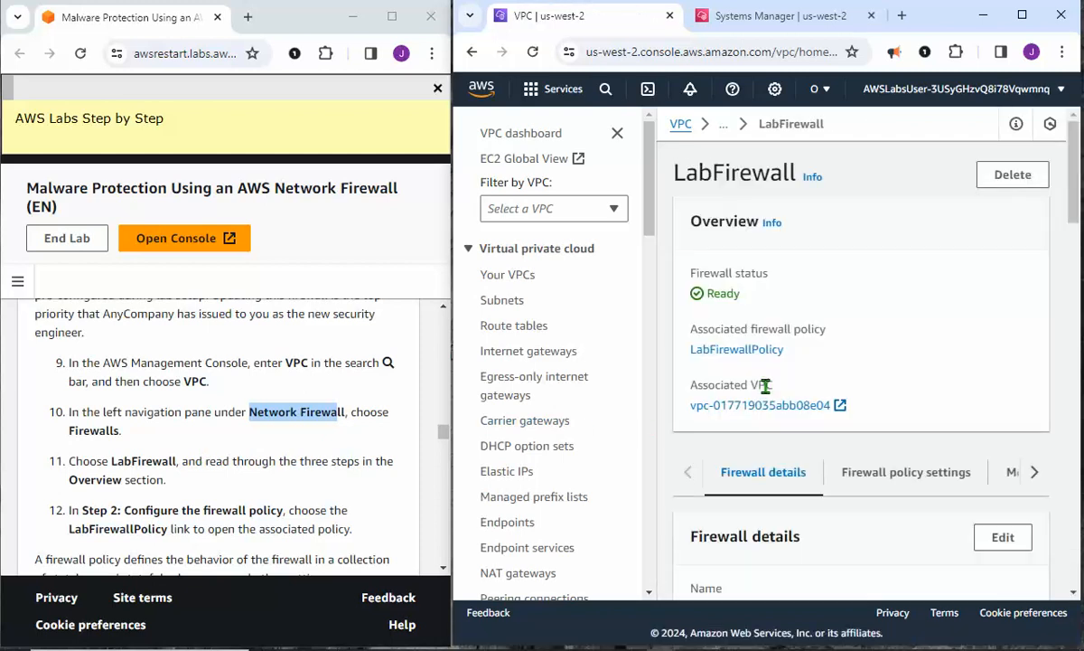
scroll(324, 411, "down", 1)
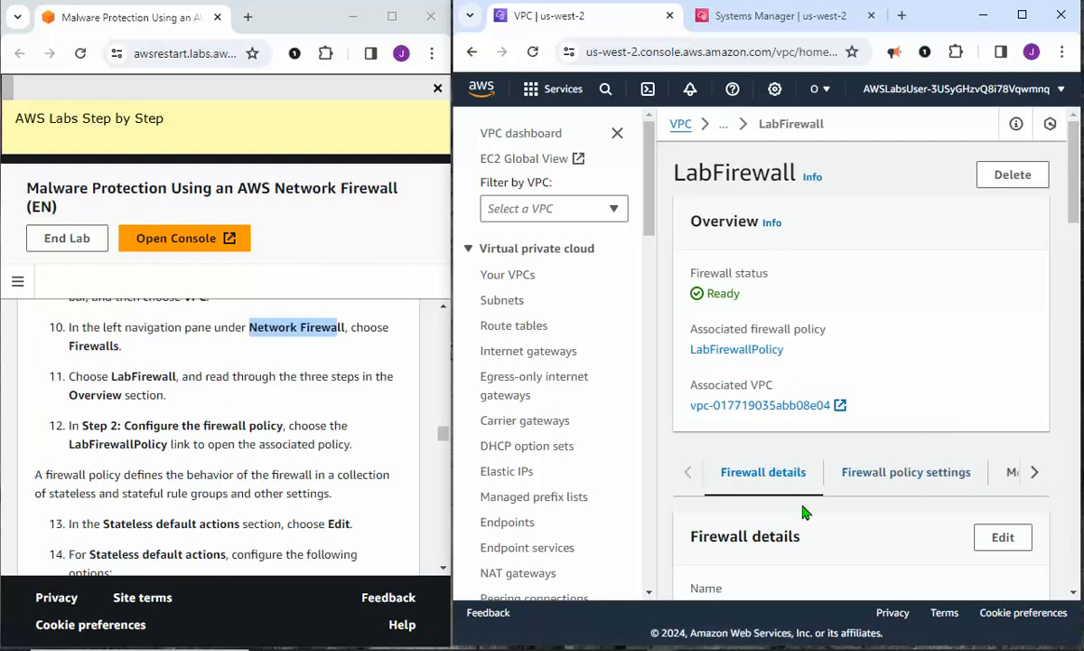
left_click(1035, 474)
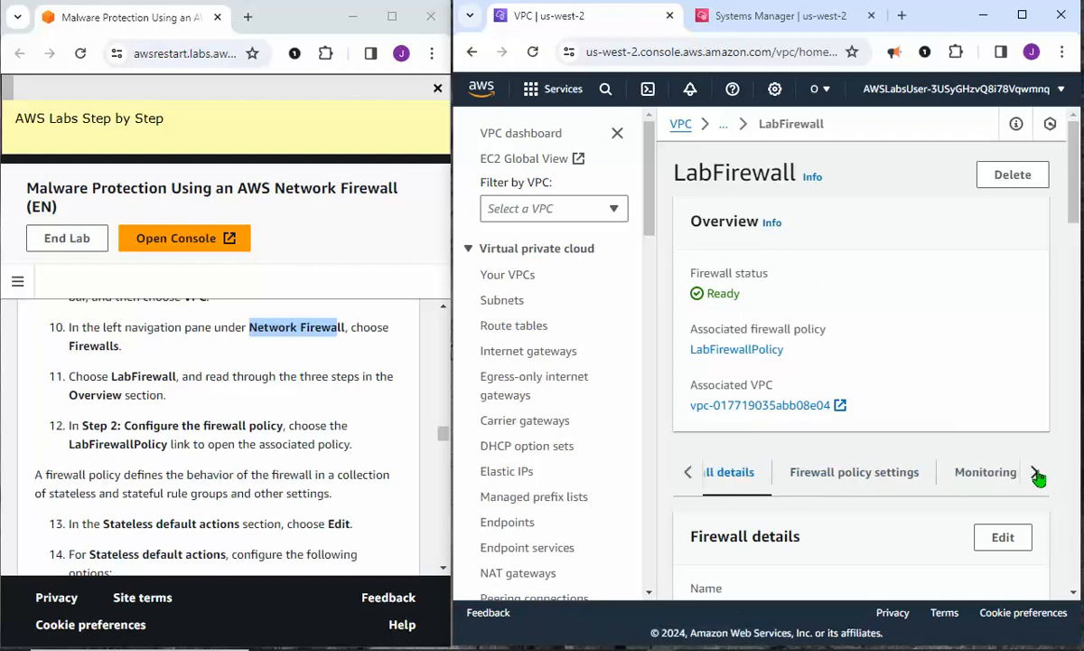
left_click(687, 474)
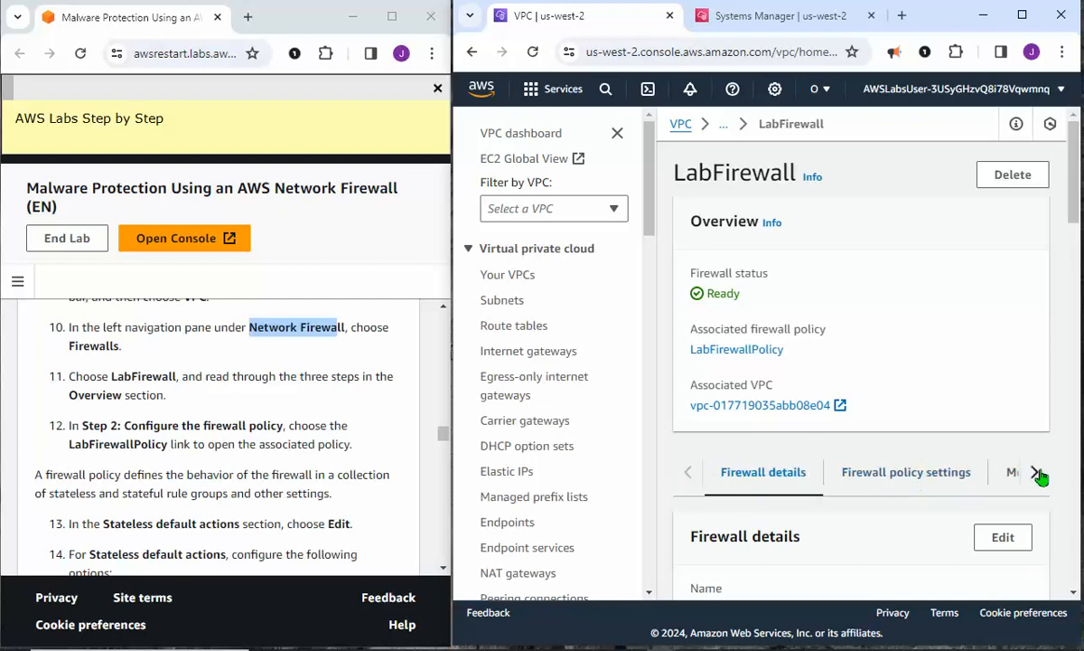
left_click(1036, 474)
left_click(686, 472)
left_click(732, 353)
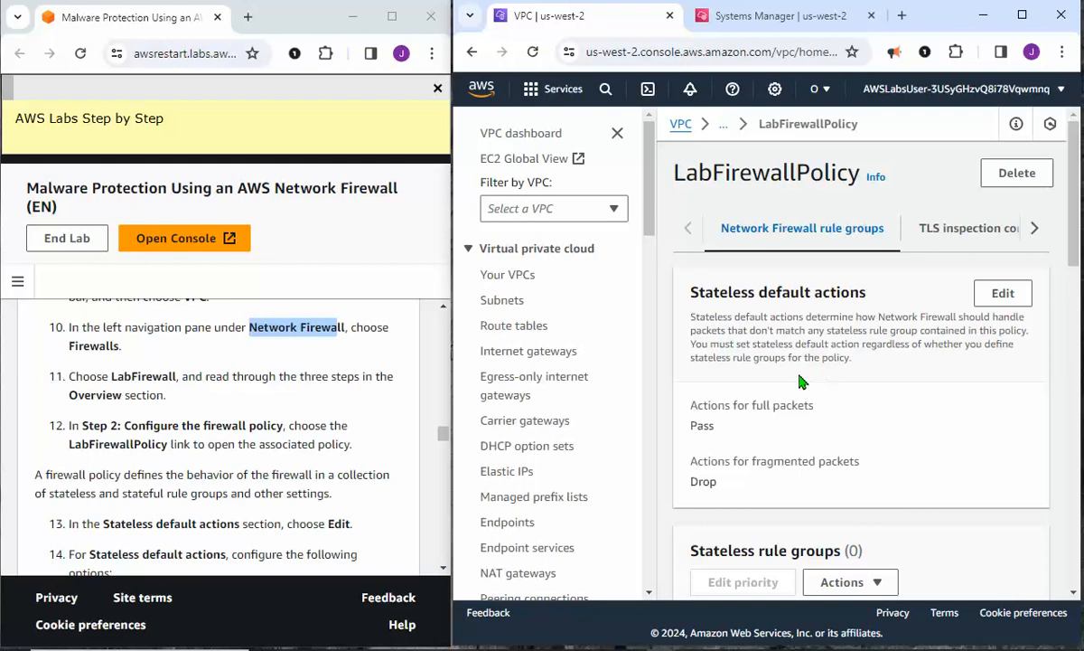
Step: Collapse the VPC navigation pane and review LabFirewallPolicy's rule group settings, highlighting the default action for full packets
left_click(619, 136)
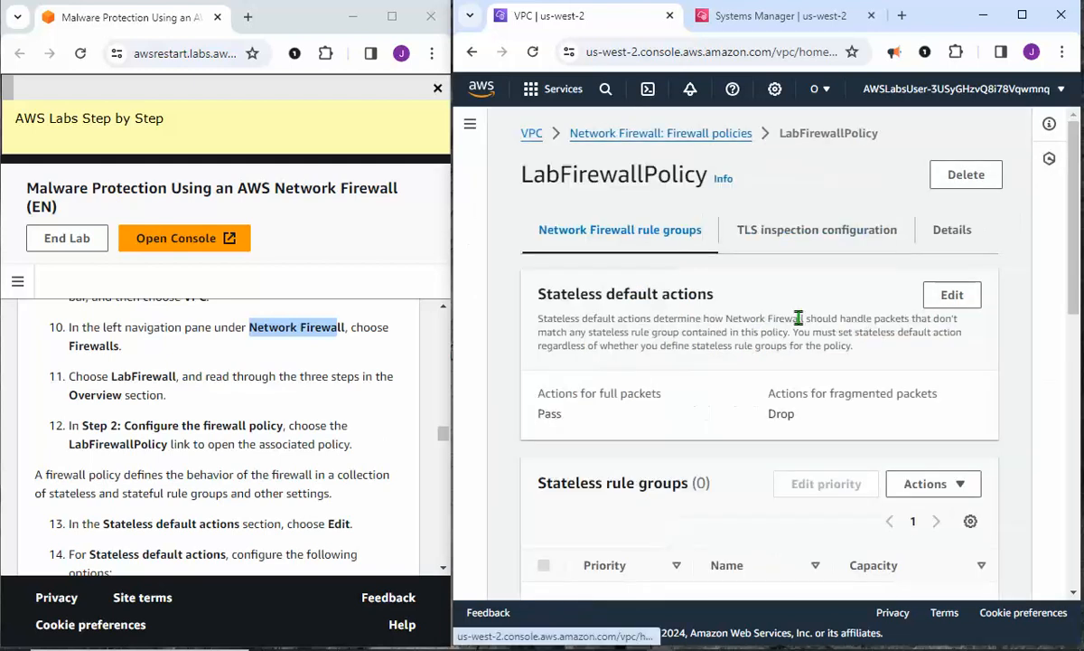
scroll(798, 323, "down", 3)
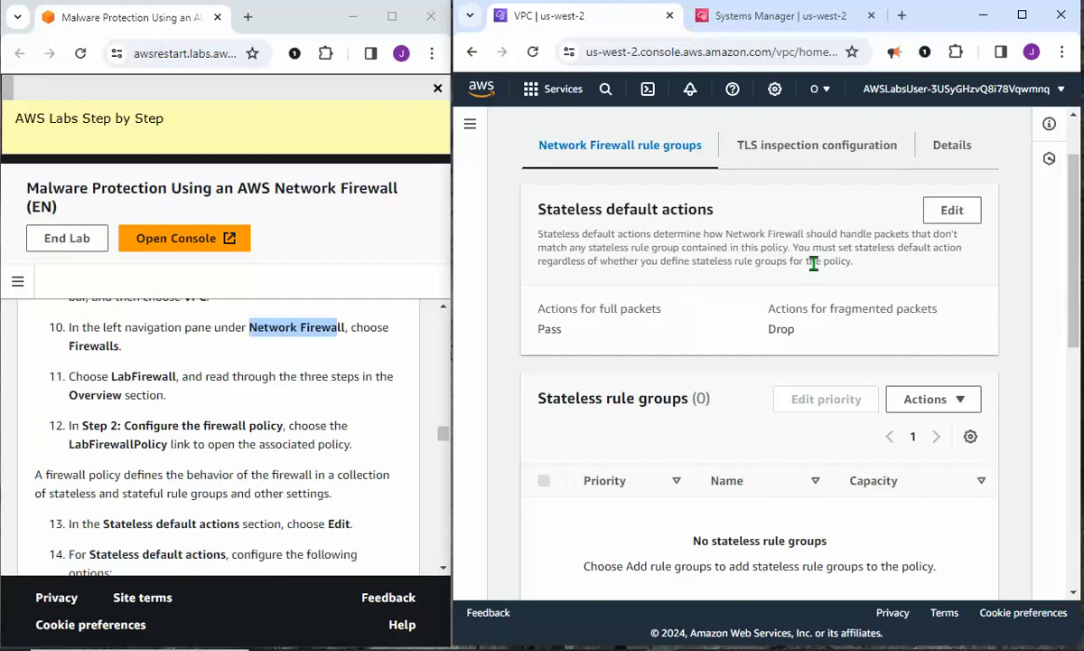
scroll(811, 274, "down", 2)
scroll(811, 274, "down", 2)
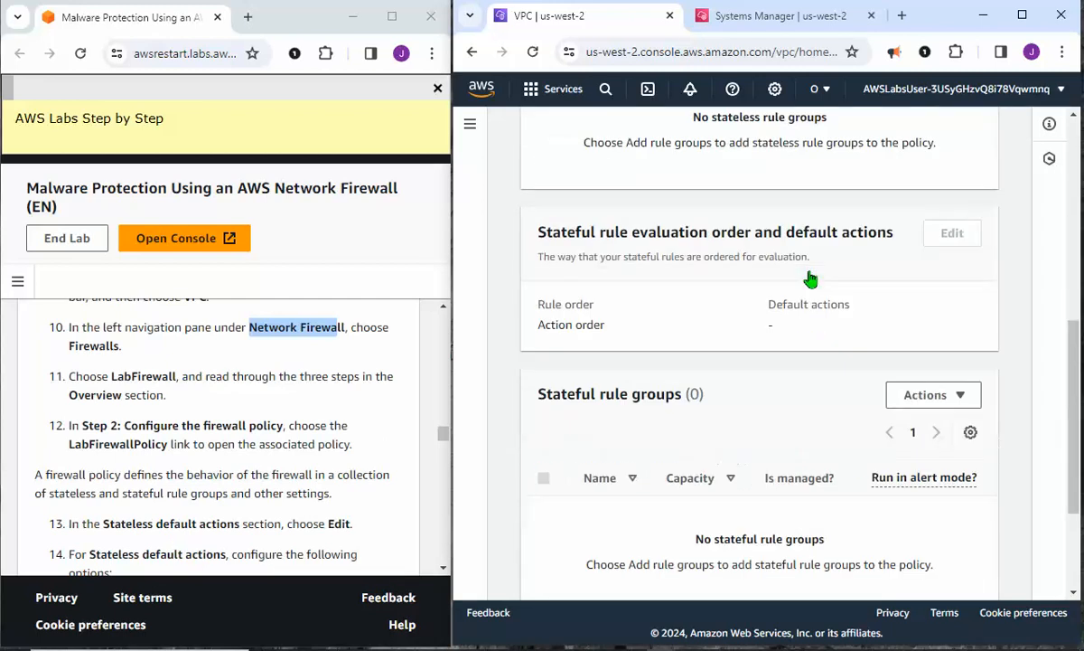
scroll(810, 278, "down", 3)
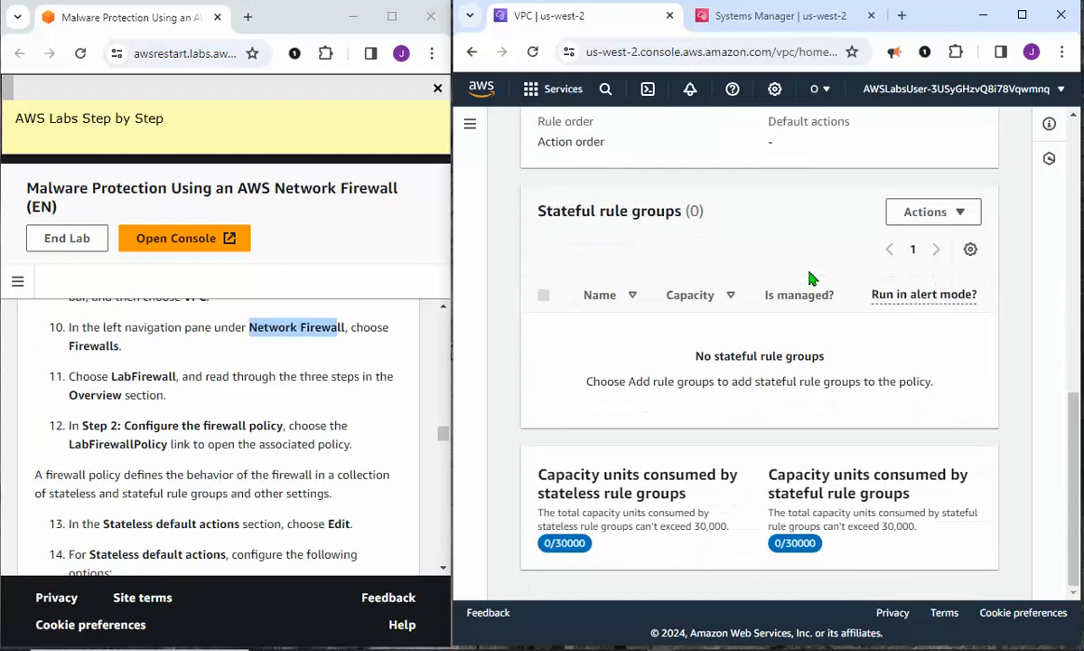
scroll(811, 279, "up", 4)
scroll(811, 278, "up", 4)
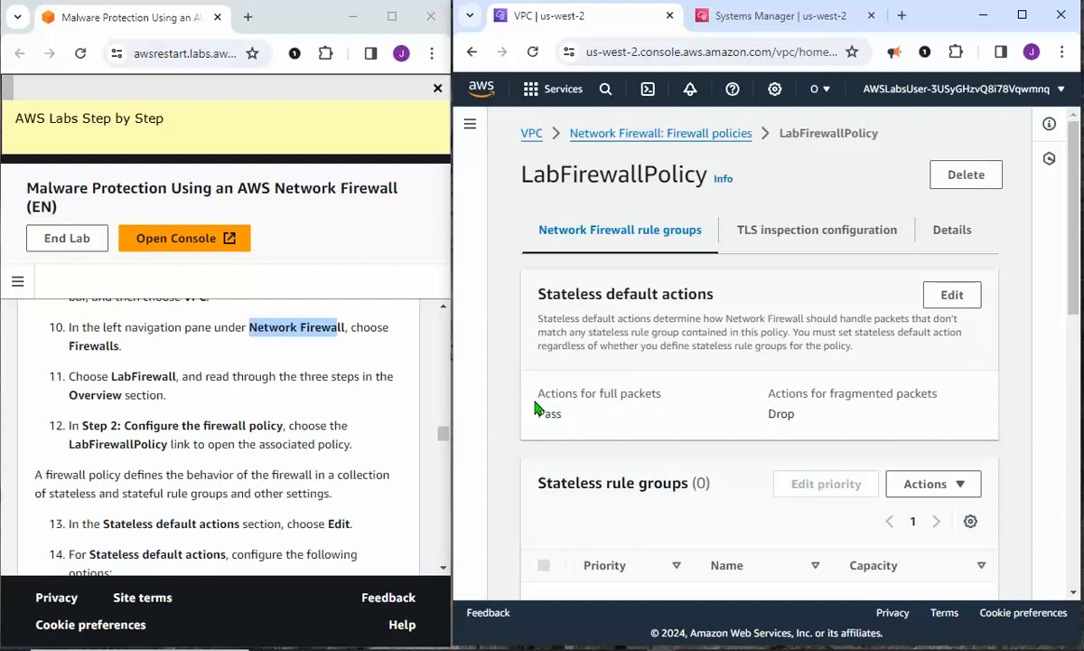
left_click_drag(538, 395, 665, 404)
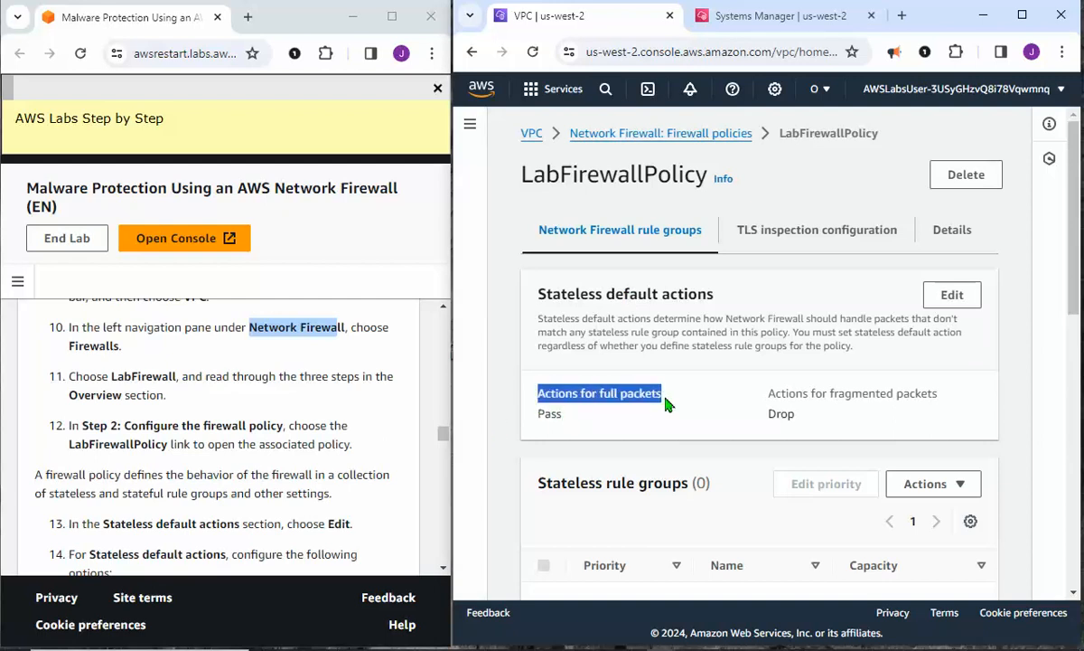
left_click_drag(539, 415, 549, 418)
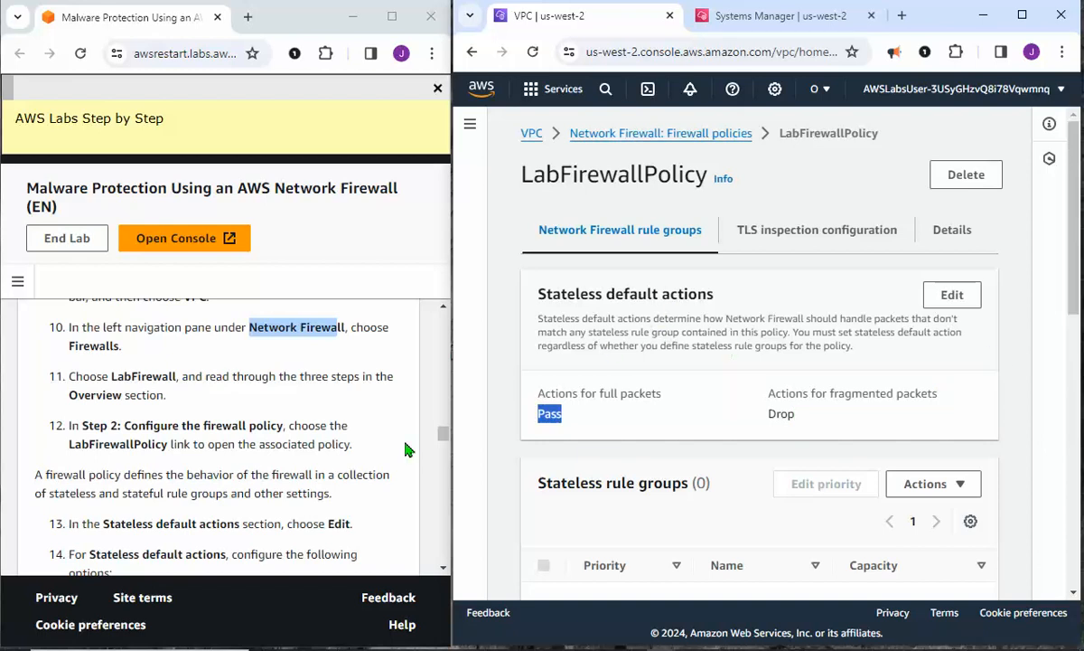
Step: Edit the policy's stateless default actions to use the same actions for all packets with Forward to stateful rule groups, and save
scroll(293, 490, "down", 2)
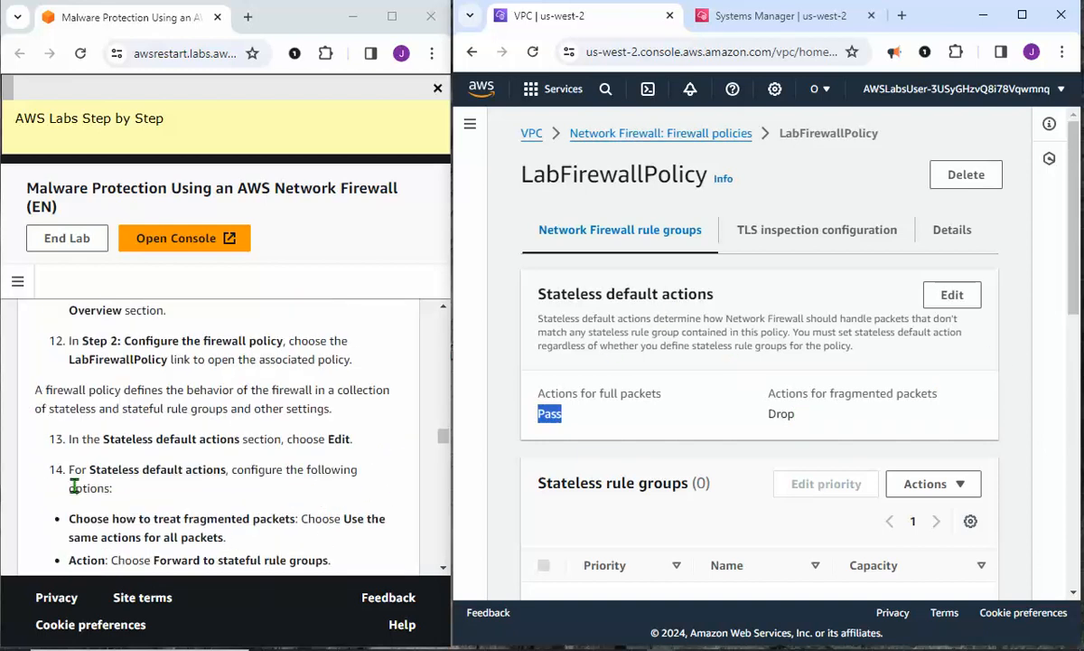
left_click(953, 295)
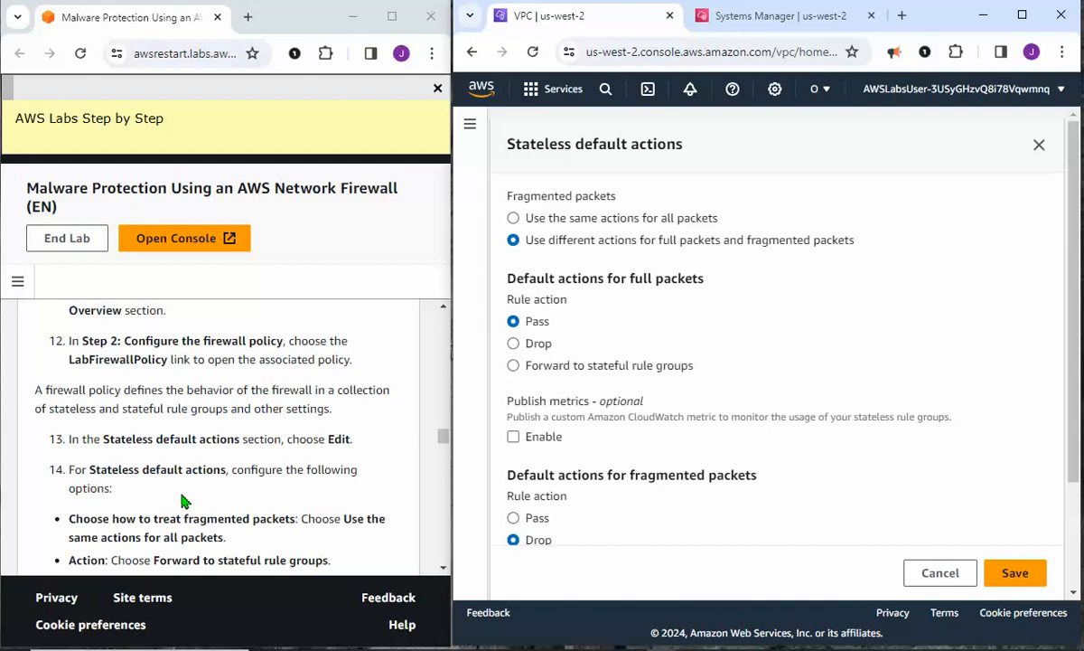
scroll(181, 500, "down", 1)
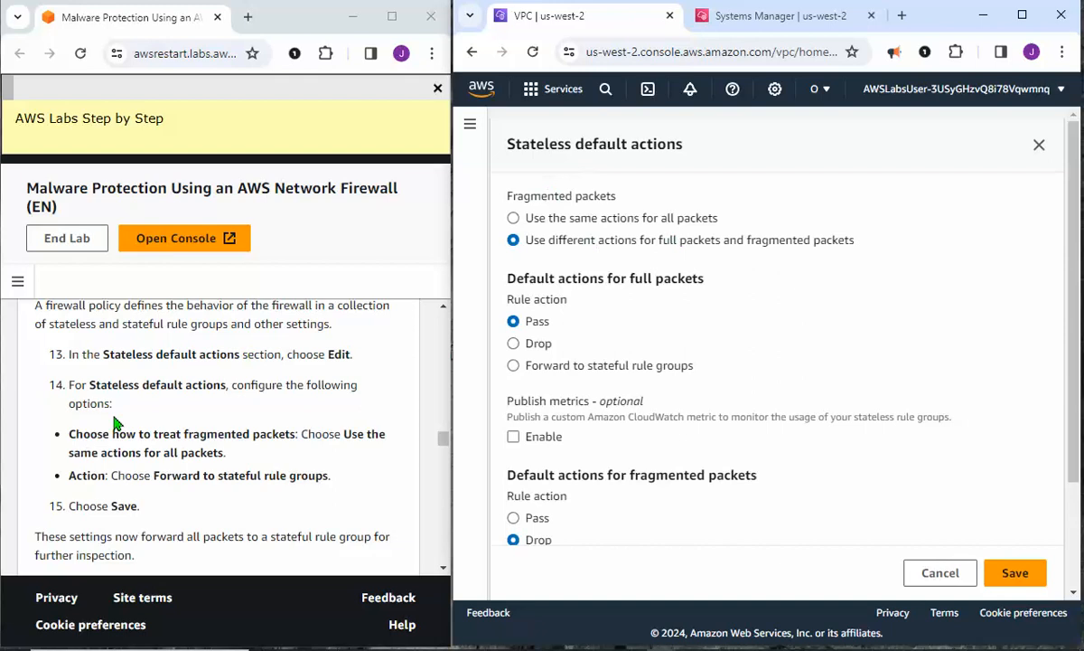
left_click_drag(184, 435, 296, 434)
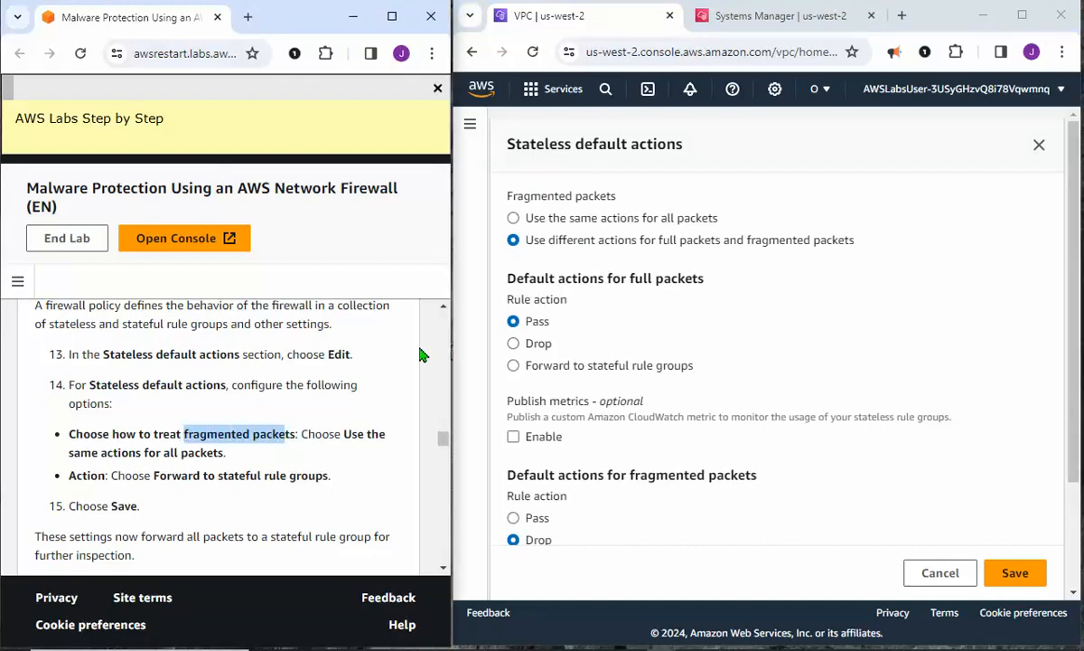
left_click(513, 218)
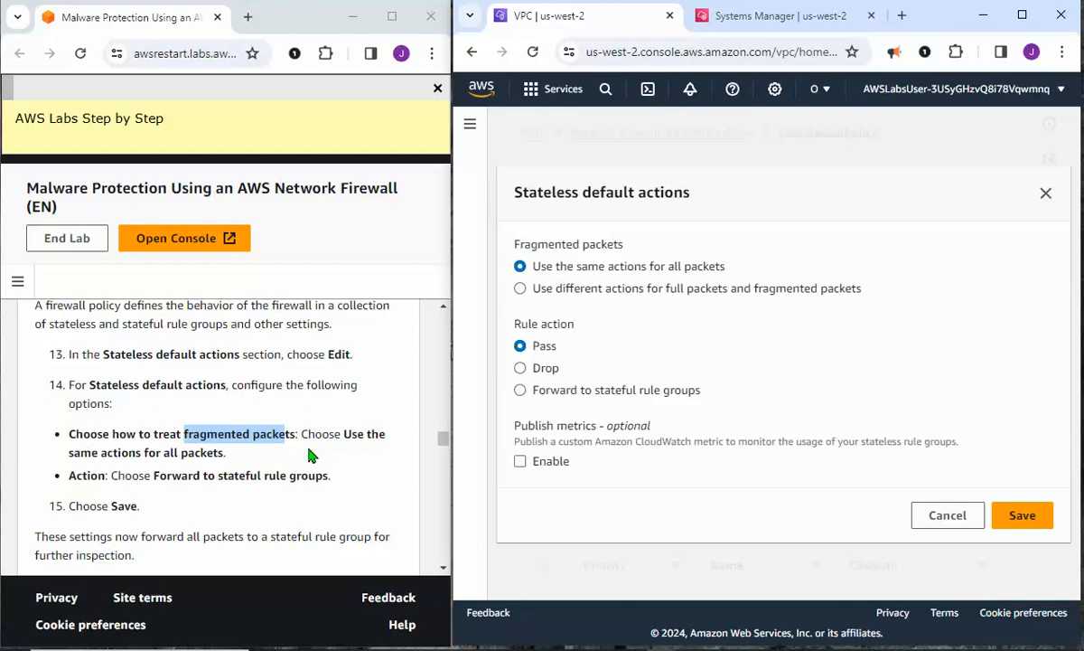
left_click(520, 390)
left_click(1033, 520)
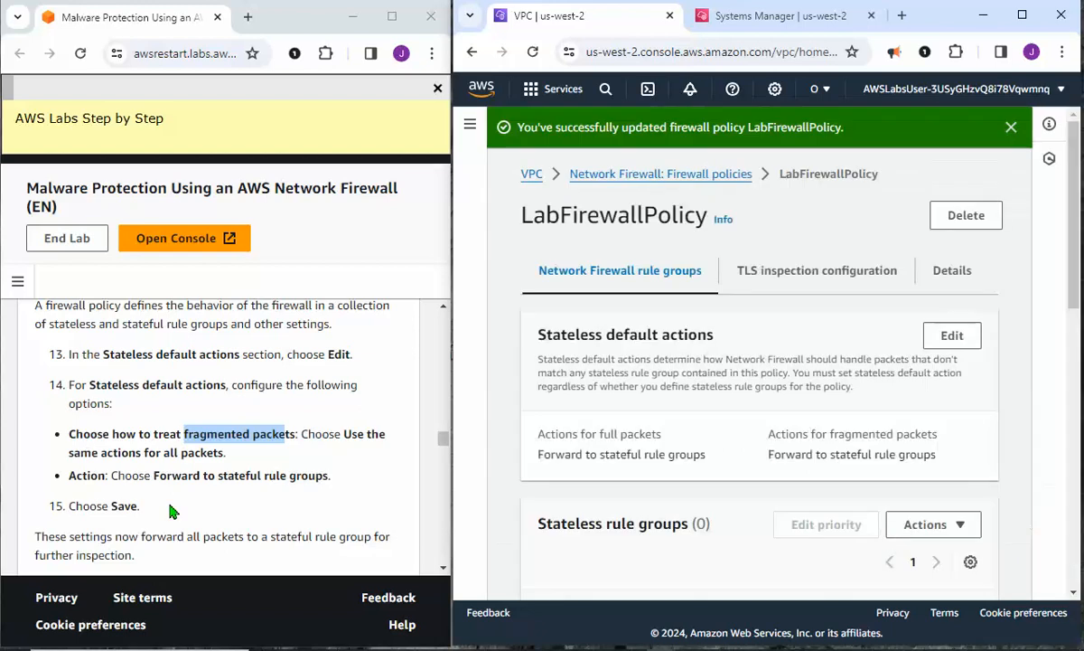
Step: Read the lab explanation after instruction 15, highlighting the whole paragraph on how a stateful rules engine inspects packets
scroll(181, 479, "down", 4)
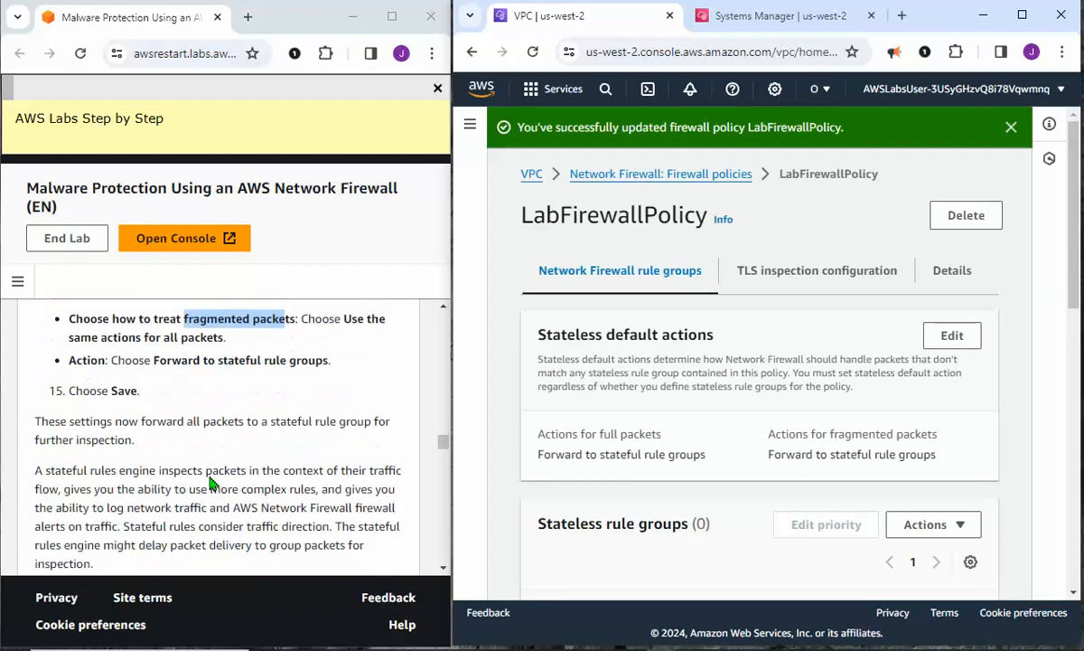
scroll(211, 481, "up", 1)
scroll(211, 479, "down", 1)
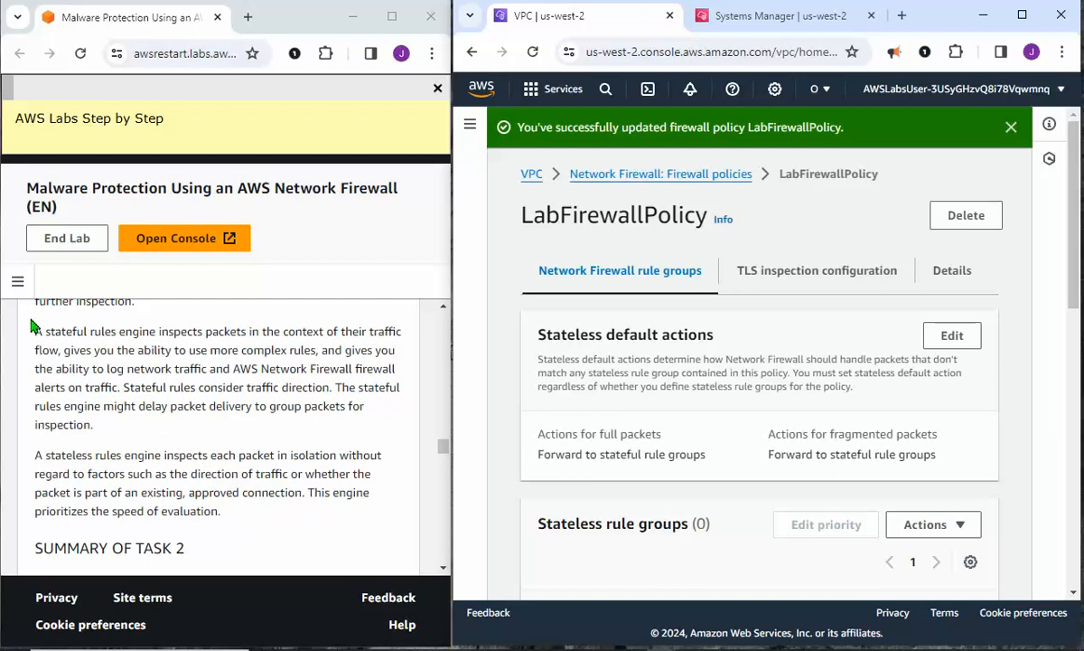
left_click_drag(35, 331, 406, 350)
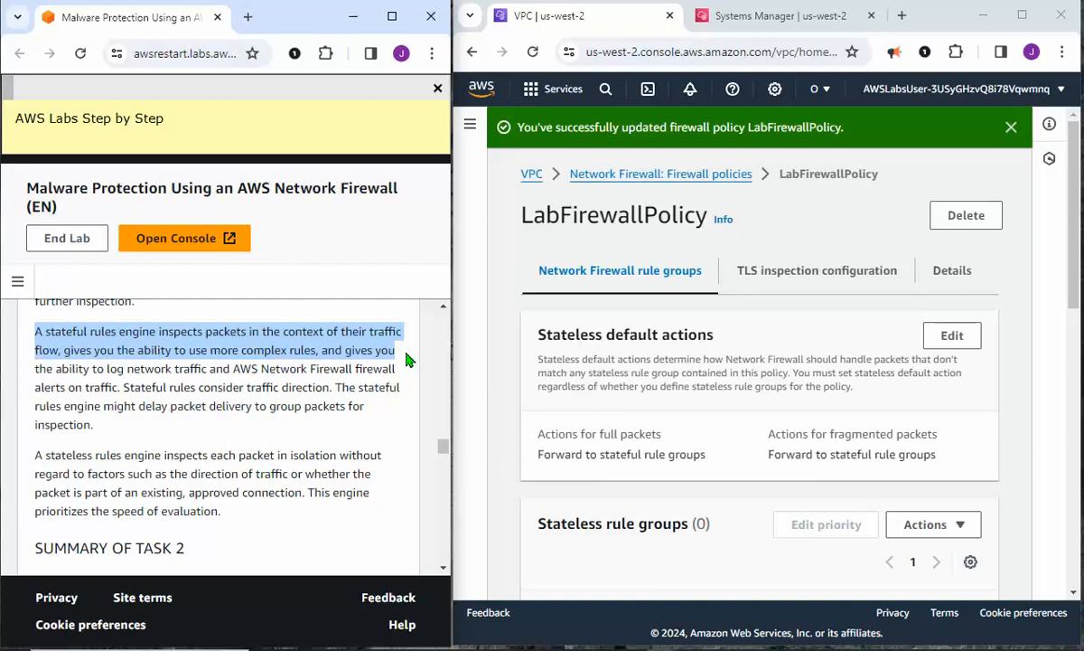
left_click_drag(406, 360, 404, 373)
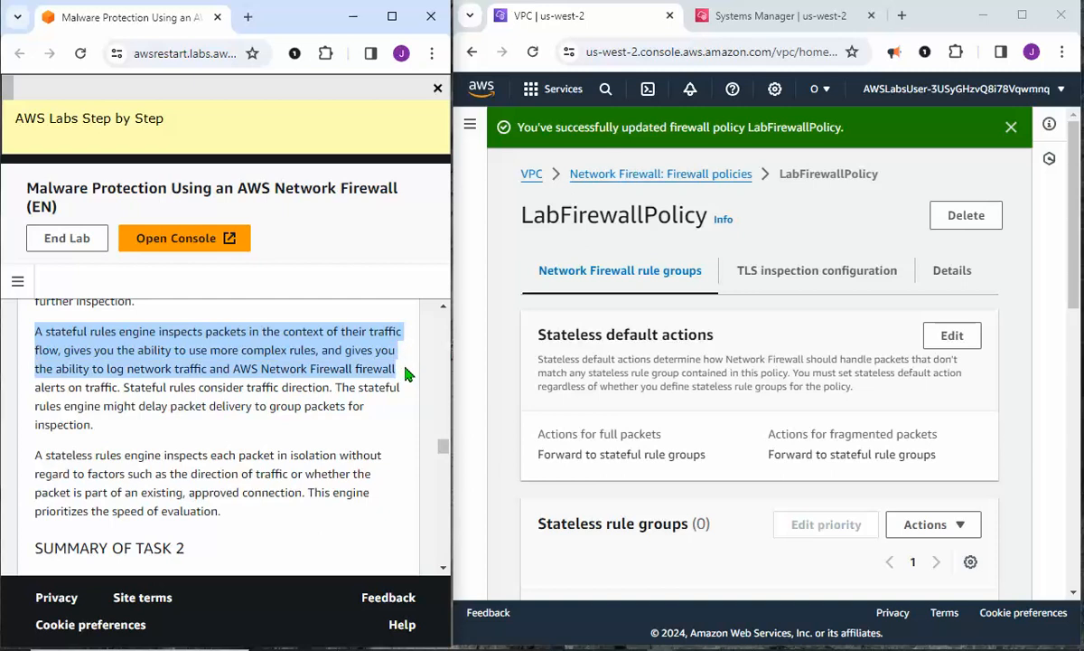
left_click_drag(405, 373, 406, 387)
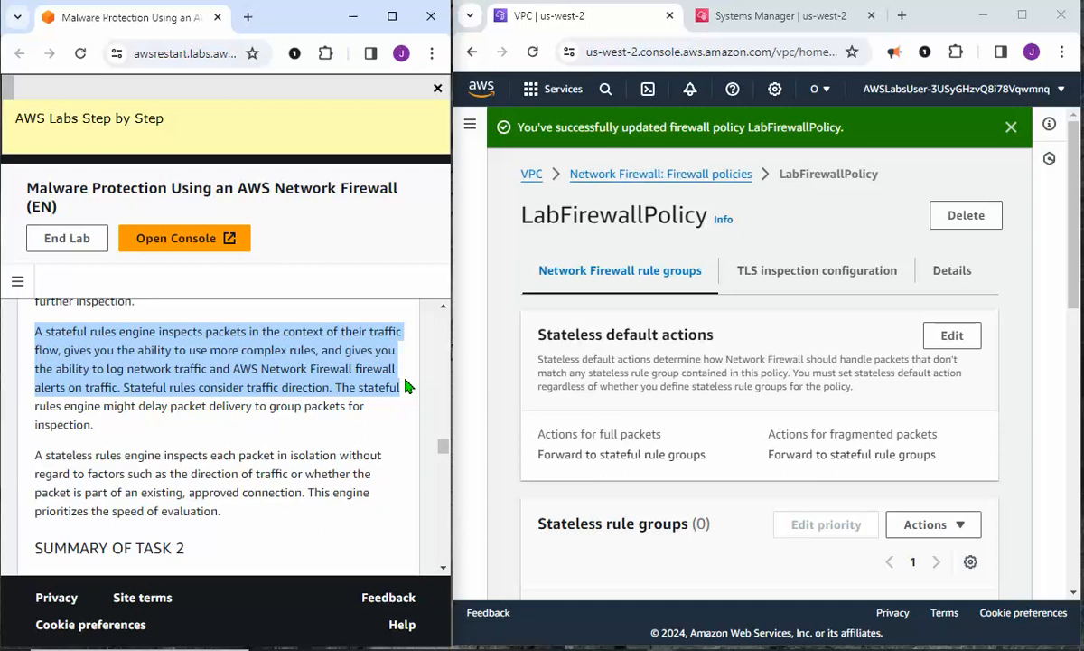
left_click_drag(404, 398, 406, 407)
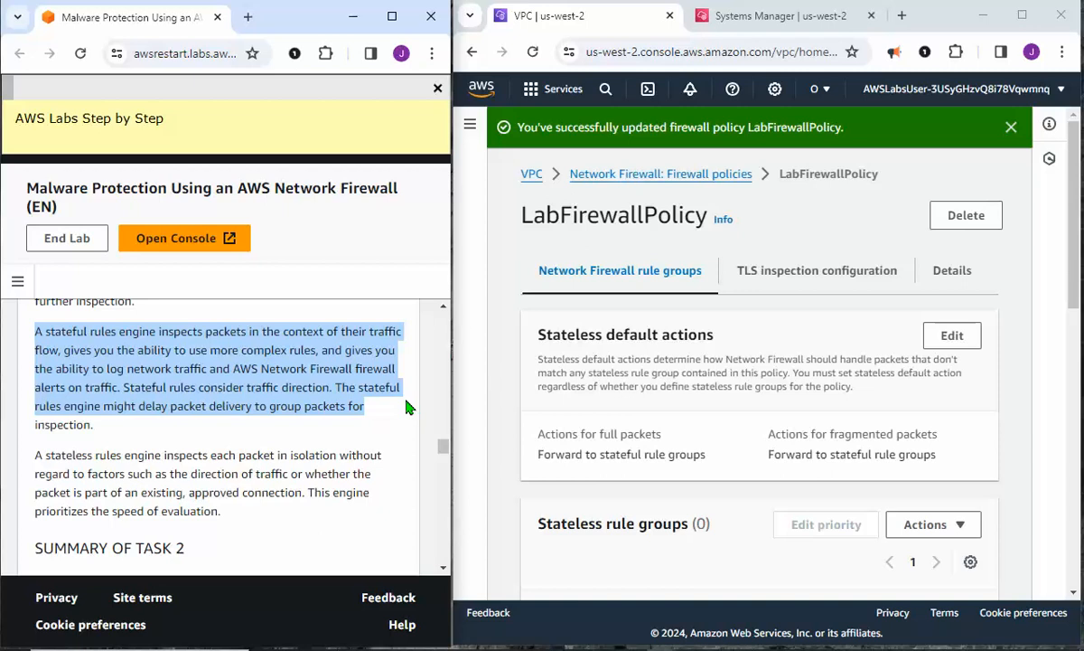
left_click_drag(405, 408, 412, 428)
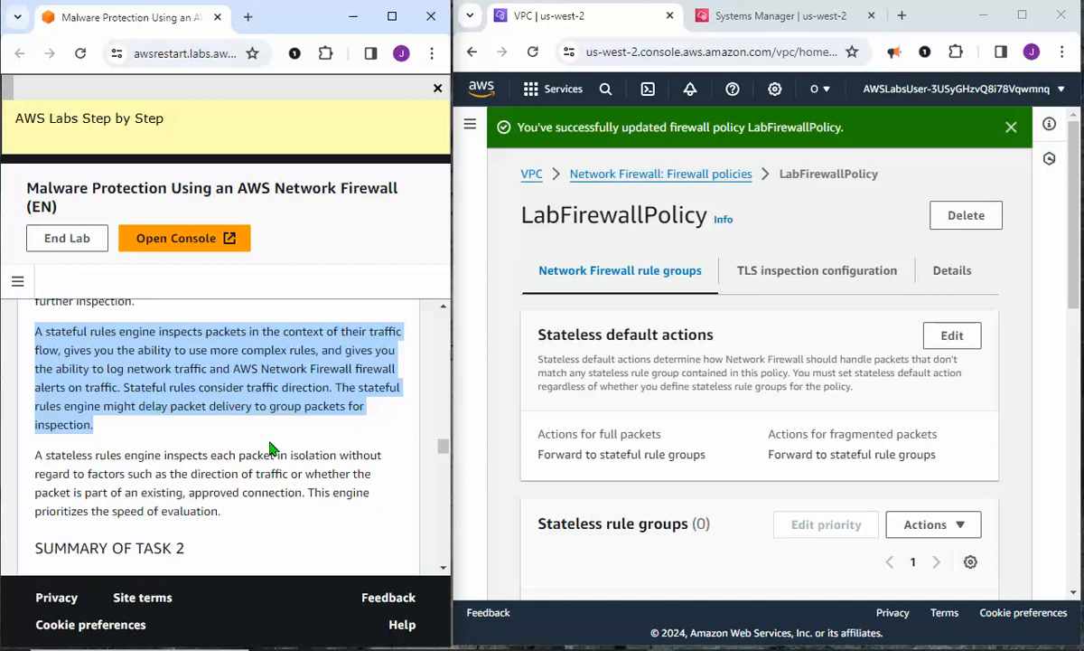
Step: Proceed to Task 3: Create a firewall rule group in the lab guide, highlighting its heading and reading on to instruction 16
scroll(291, 442, "down", 1)
scroll(291, 442, "down", 5)
scroll(303, 437, "down", 2)
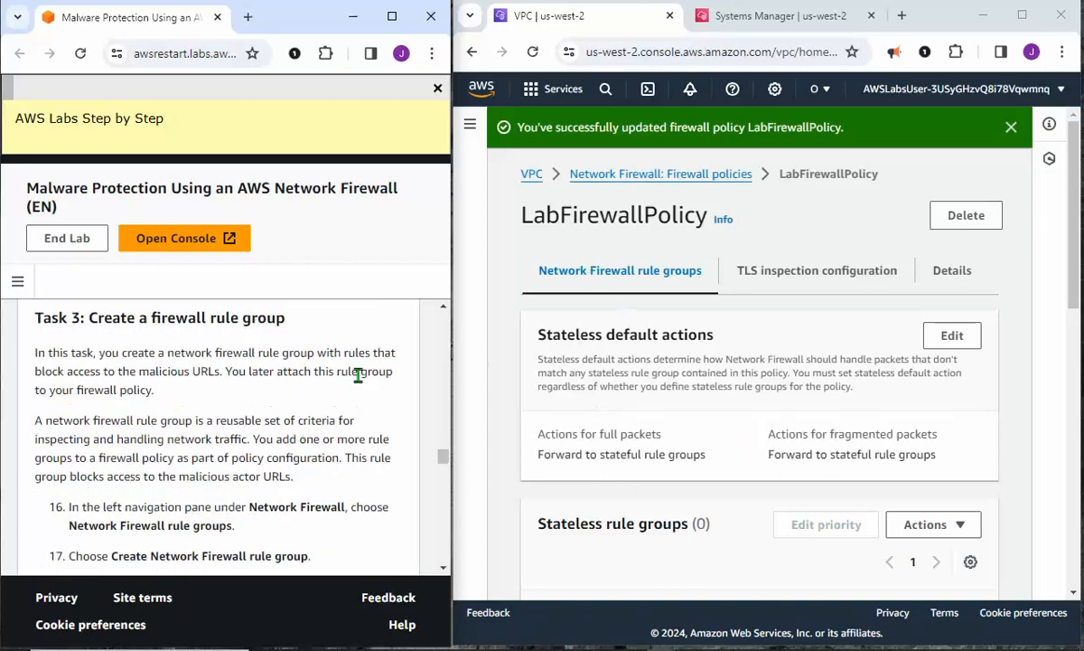
left_click_drag(105, 321, 285, 317)
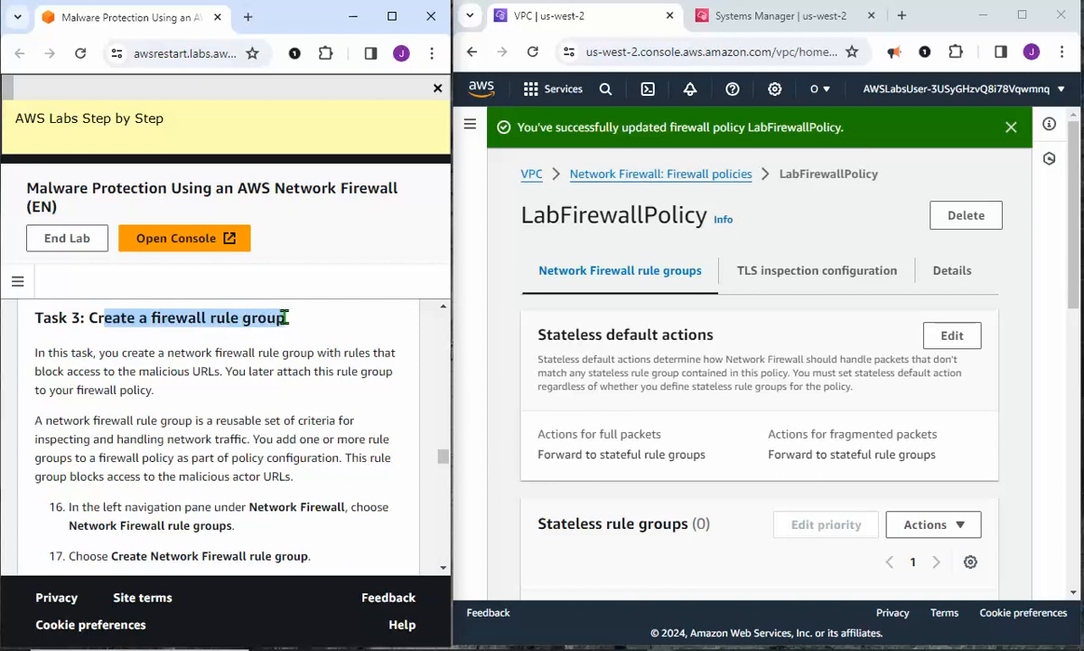
scroll(232, 398, "down", 2)
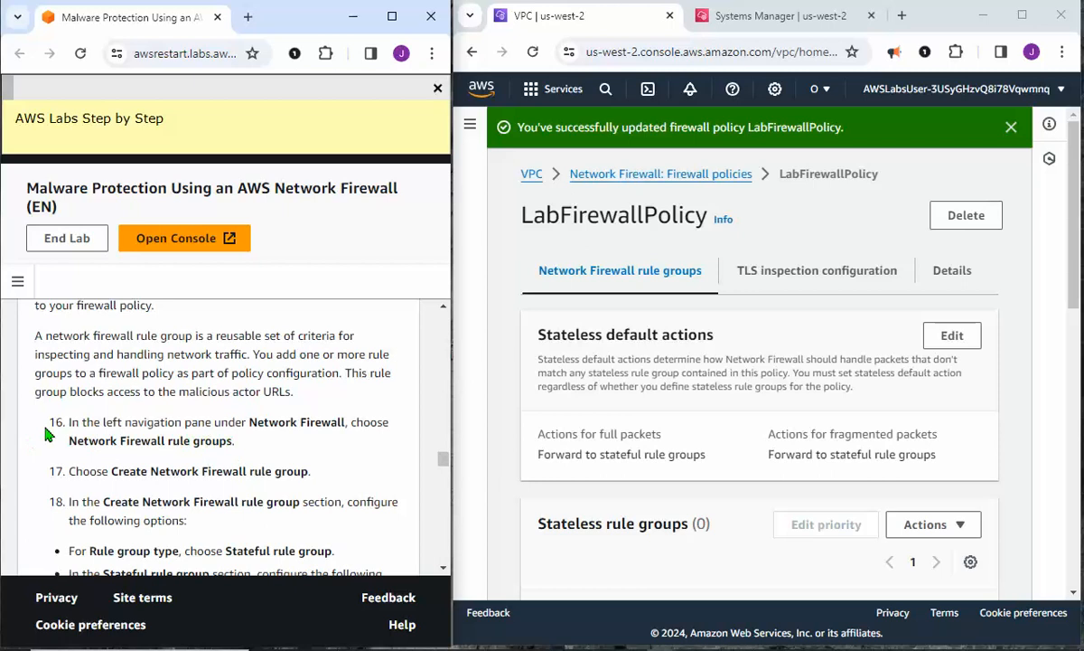
Step: Open the Network Firewall rule groups page from the VPC navigation pane and collapse the pane again
left_click(470, 126)
scroll(573, 407, "down", 5)
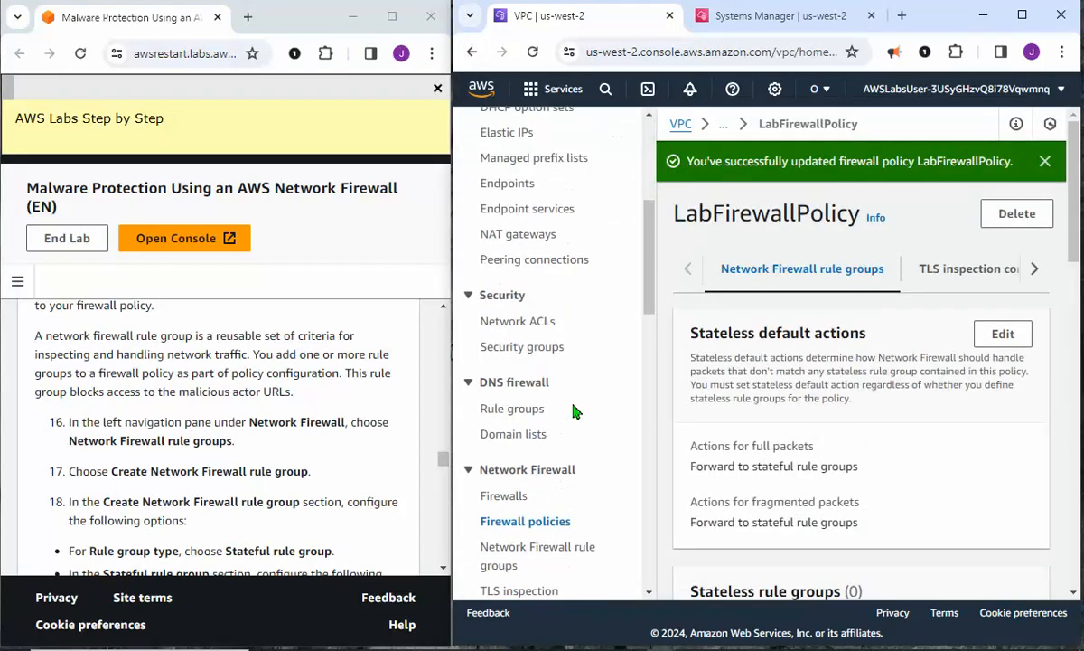
scroll(573, 409, "down", 2)
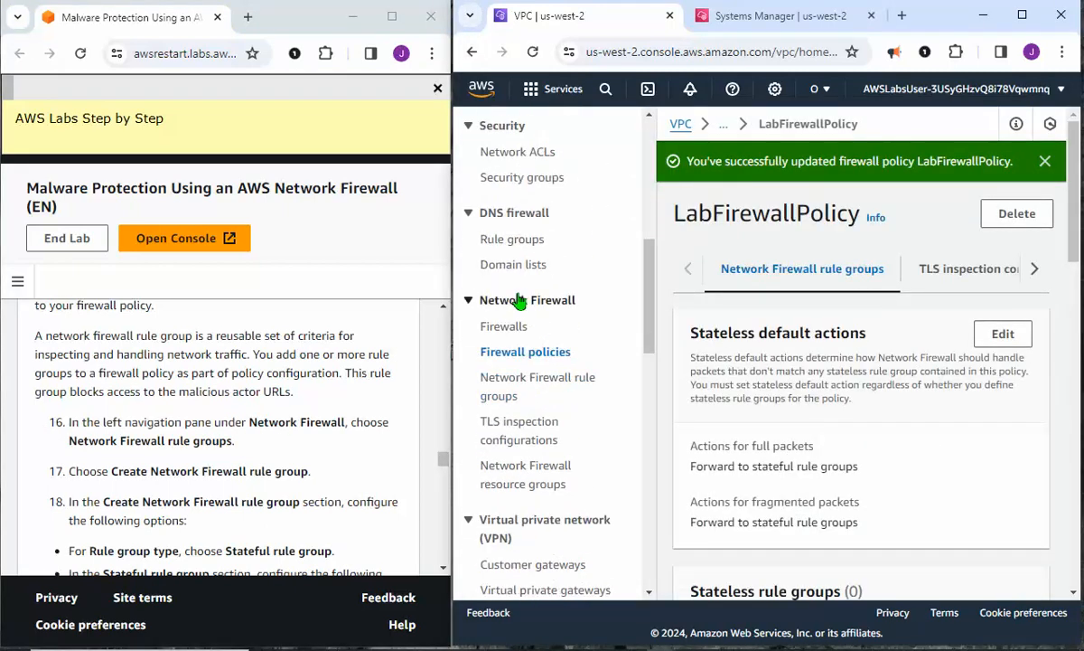
left_click(519, 385)
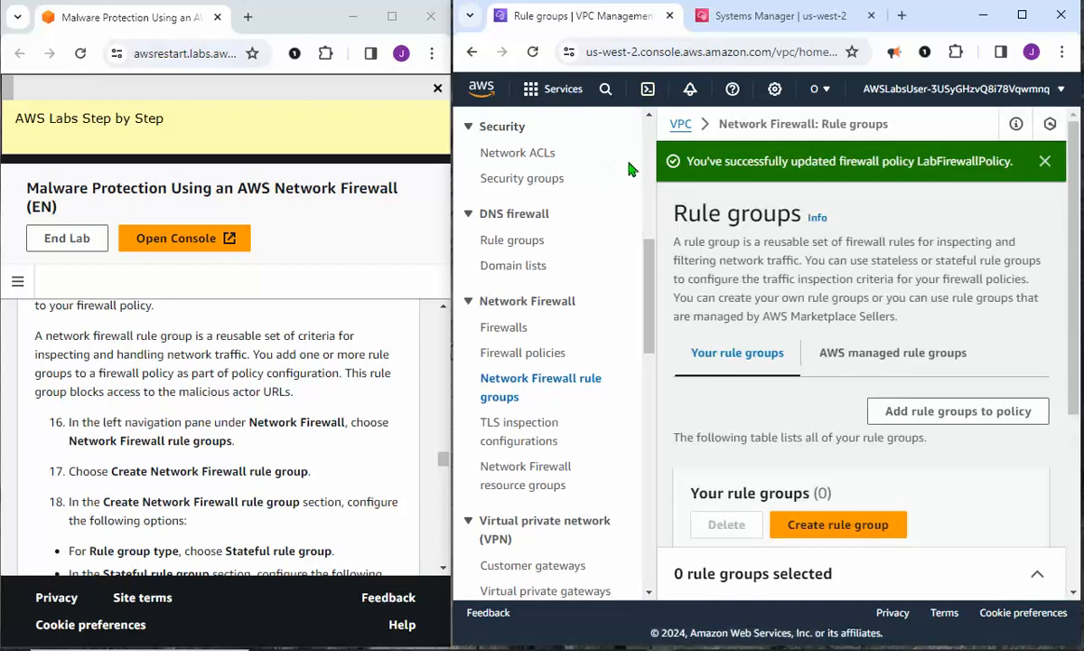
scroll(588, 147, "up", 7)
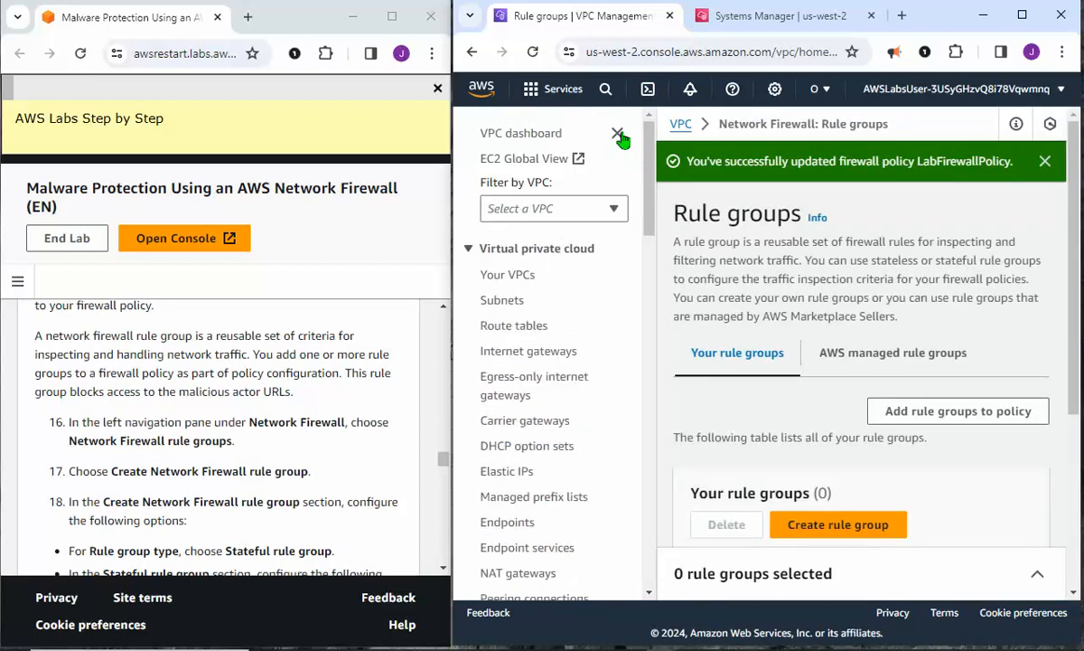
left_click(617, 133)
Step: Read and highlight instructions 17 and 18 in the lab guide about creating and configuring the Network Firewall rule group
scroll(380, 467, "down", 2)
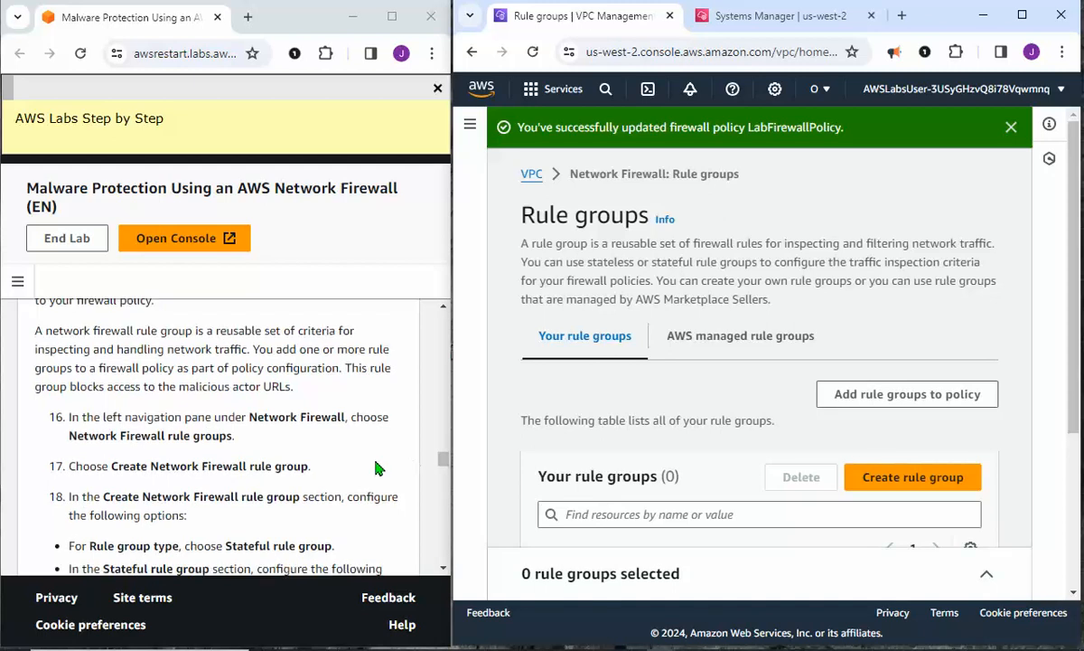
scroll(379, 468, "up", 1)
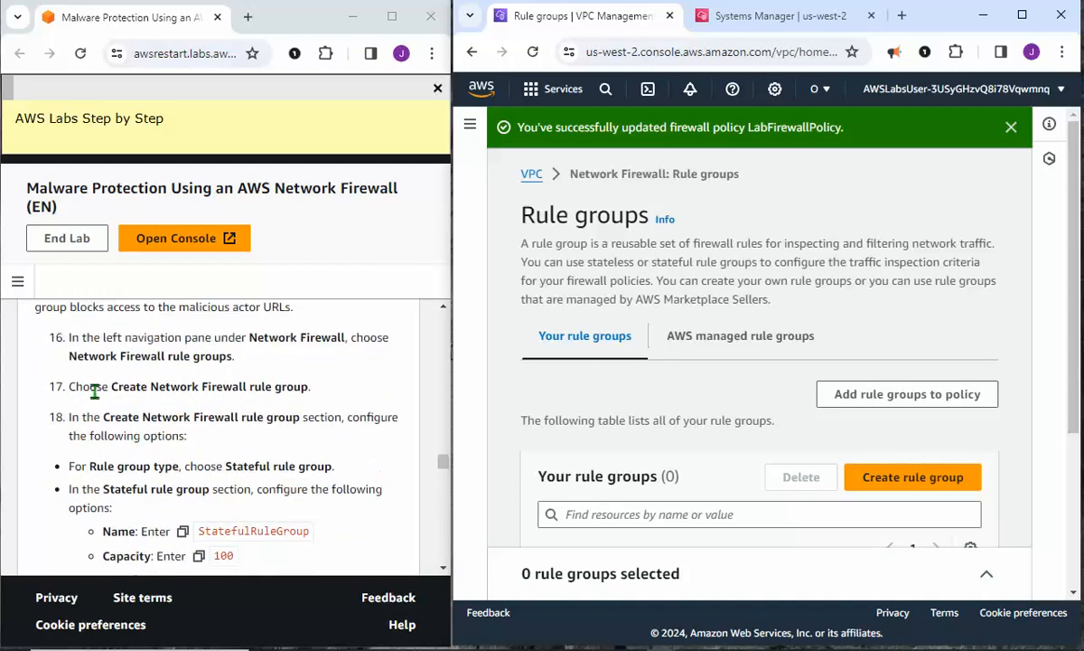
left_click_drag(102, 386, 197, 436)
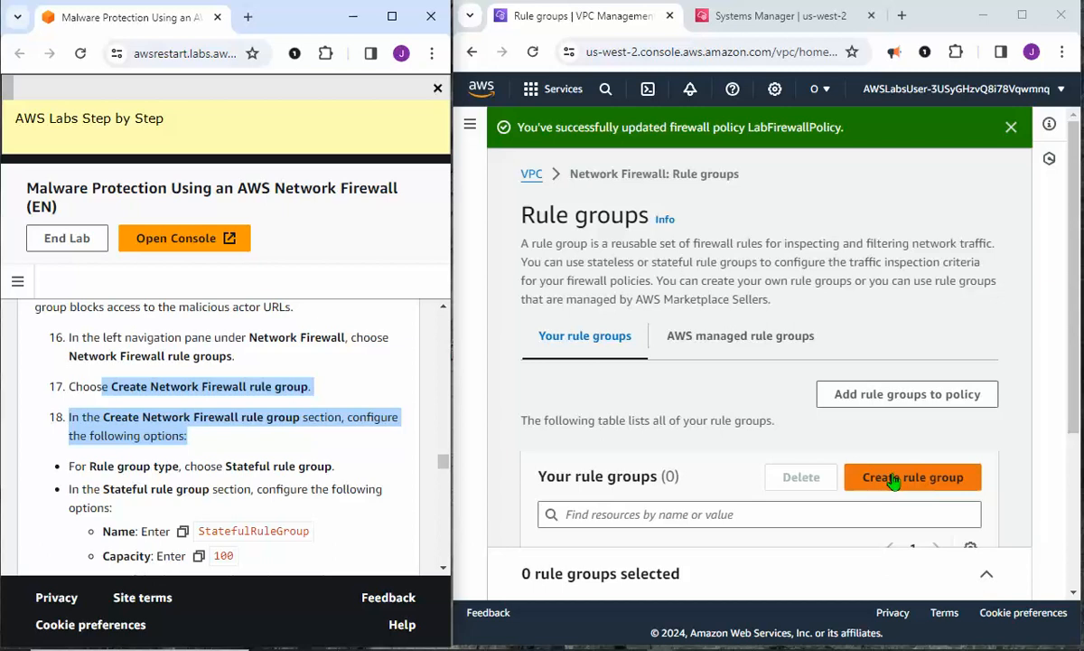
Step: Start creating a new Network Firewall rule group from the Your rule groups list
scroll(891, 477, "down", 1)
scroll(885, 406, "down", 2)
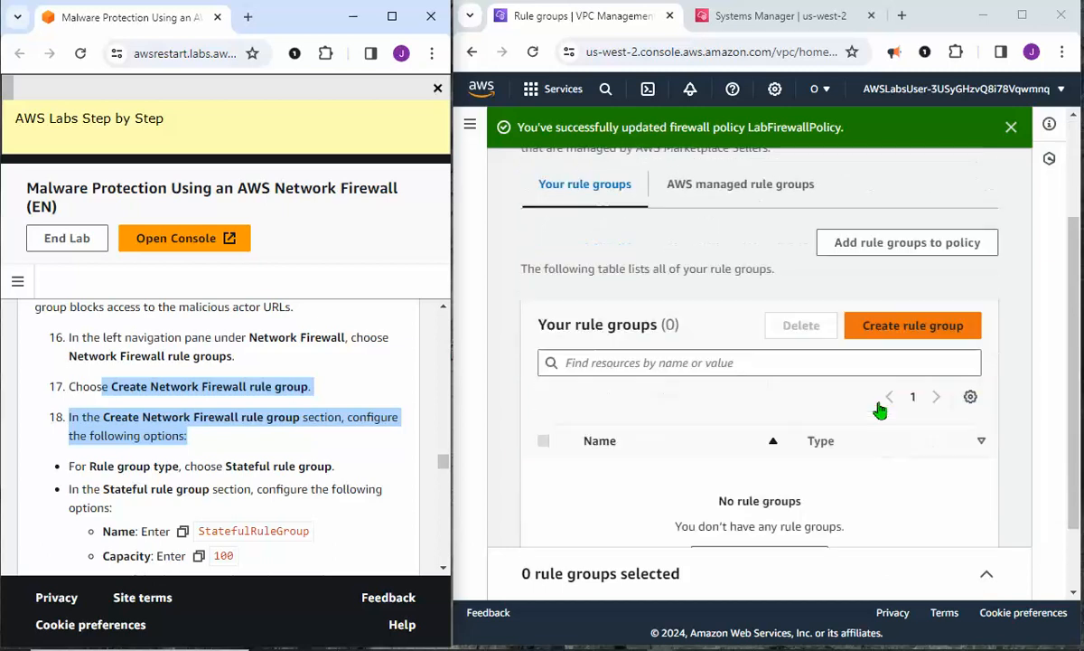
scroll(881, 406, "up", 1)
left_click(897, 339)
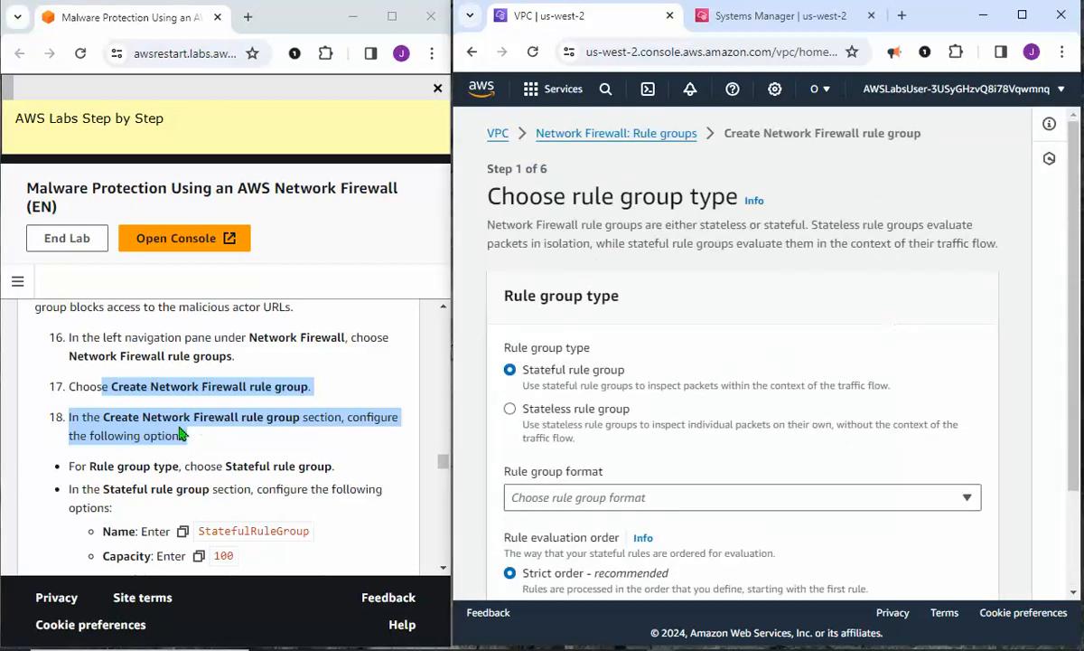
Step: Follow the lab guide's instruction 18 options, keeping the Stateful rule group type and setting the rule group format to Suricata compatible rule string
left_click_drag(181, 435, 197, 438)
left_click_drag(227, 466, 330, 465)
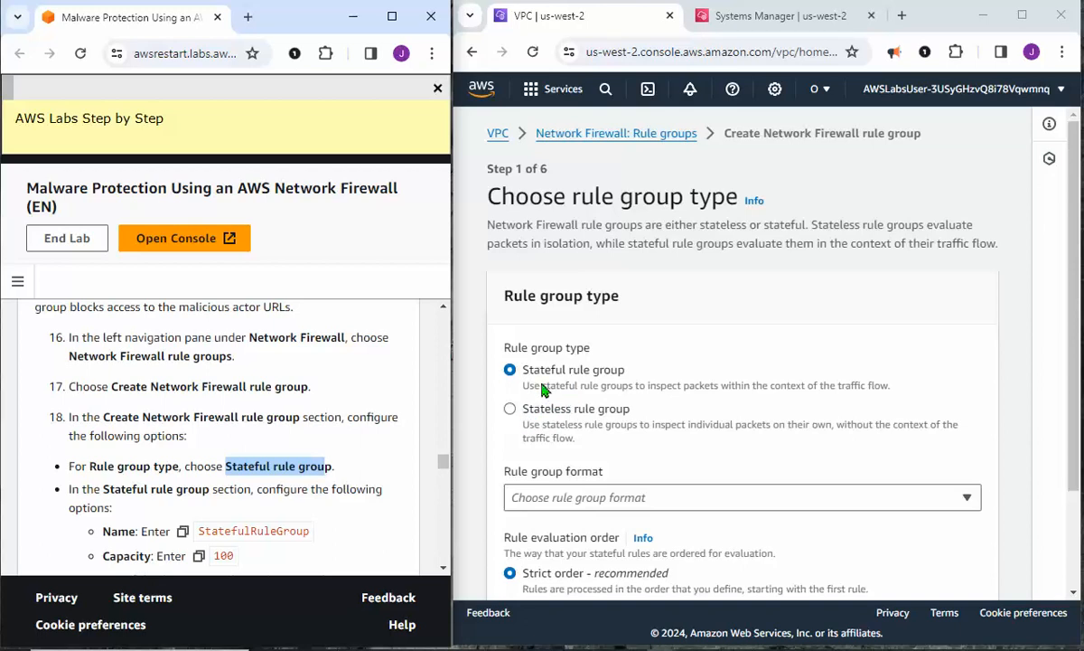
scroll(127, 434, "down", 1)
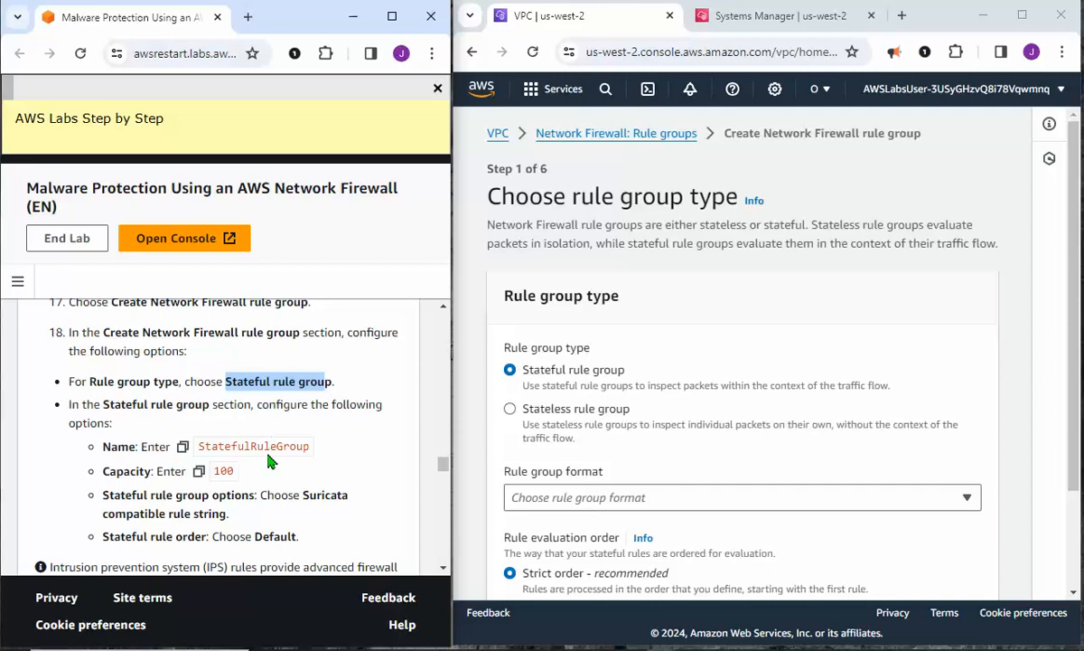
scroll(597, 456, "down", 1)
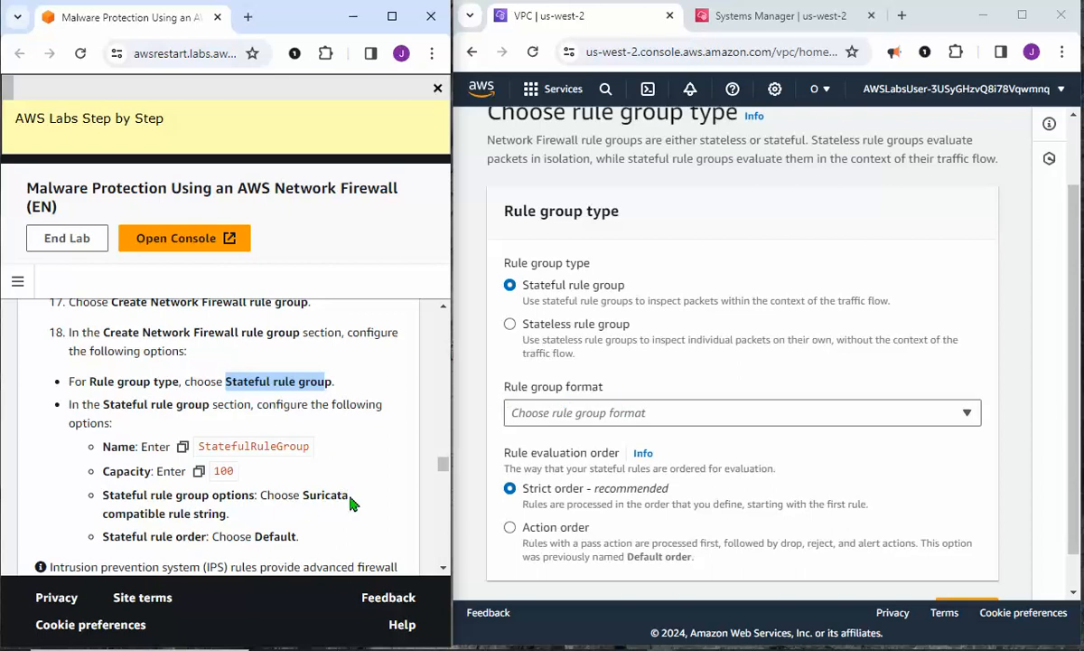
left_click_drag(349, 495, 305, 496)
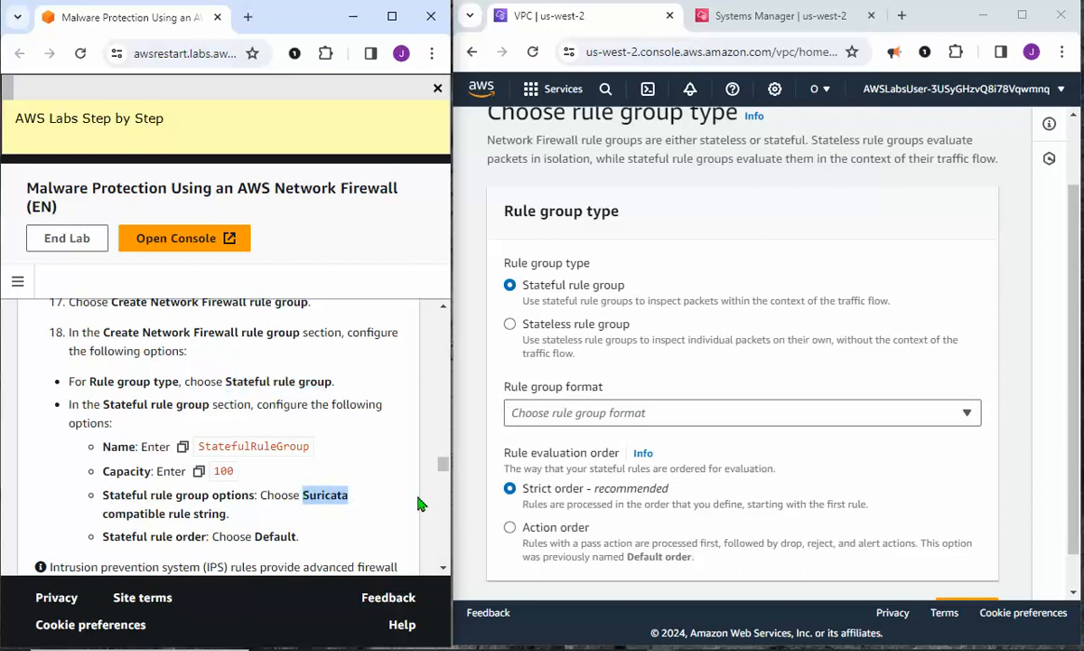
left_click(755, 412)
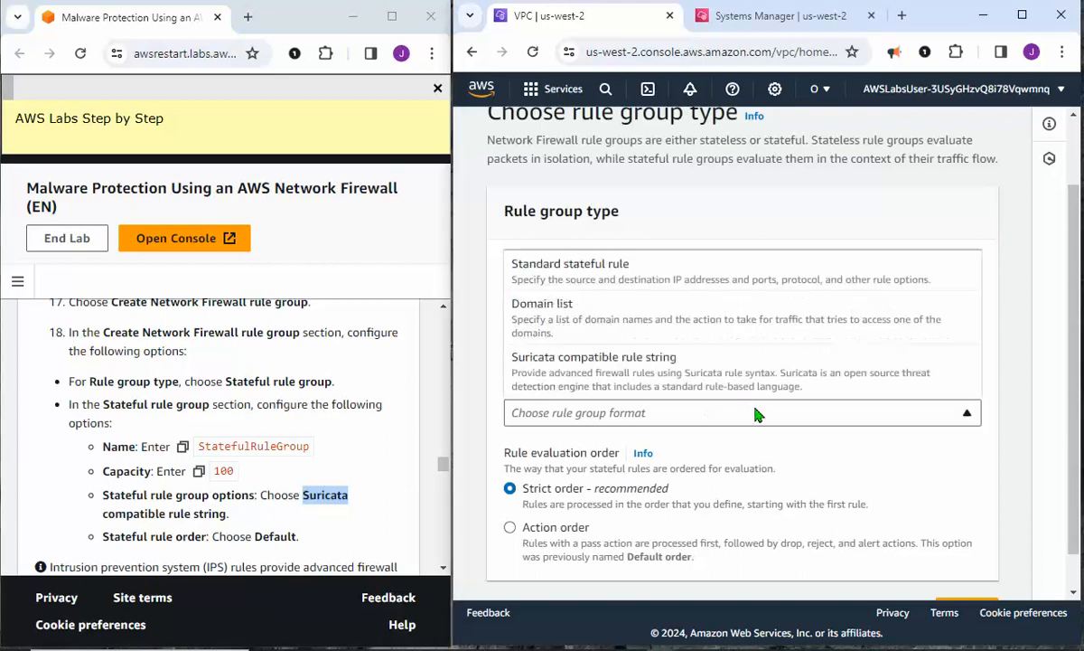
left_click(622, 382)
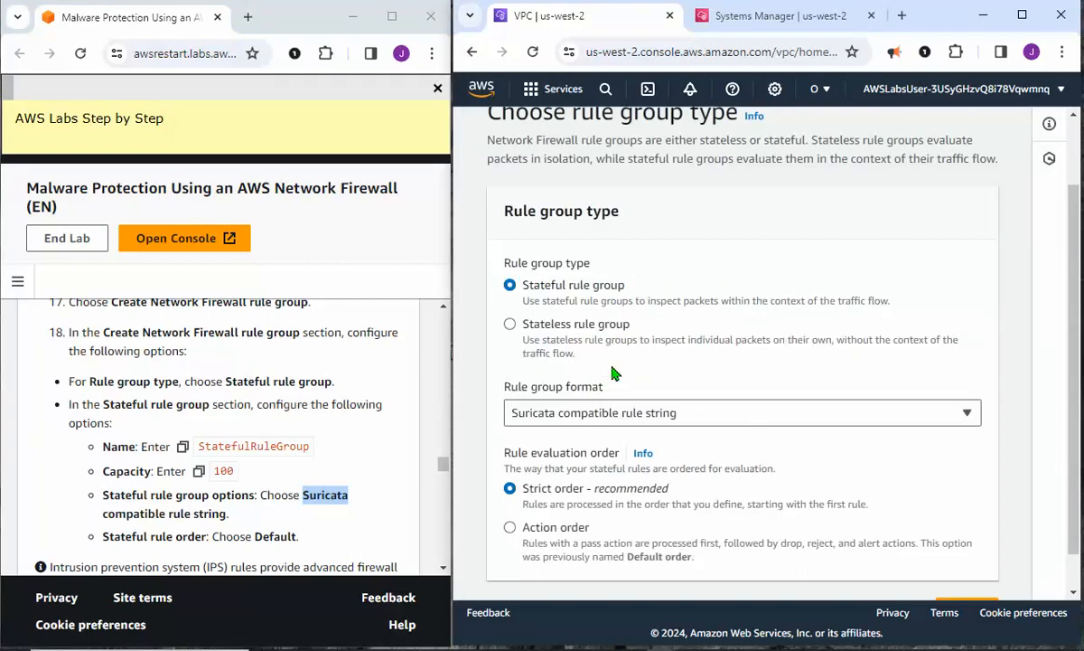
Step: Set the rule evaluation order to Action order, the former Default order, and continue to the rule group description
scroll(593, 367, "down", 1)
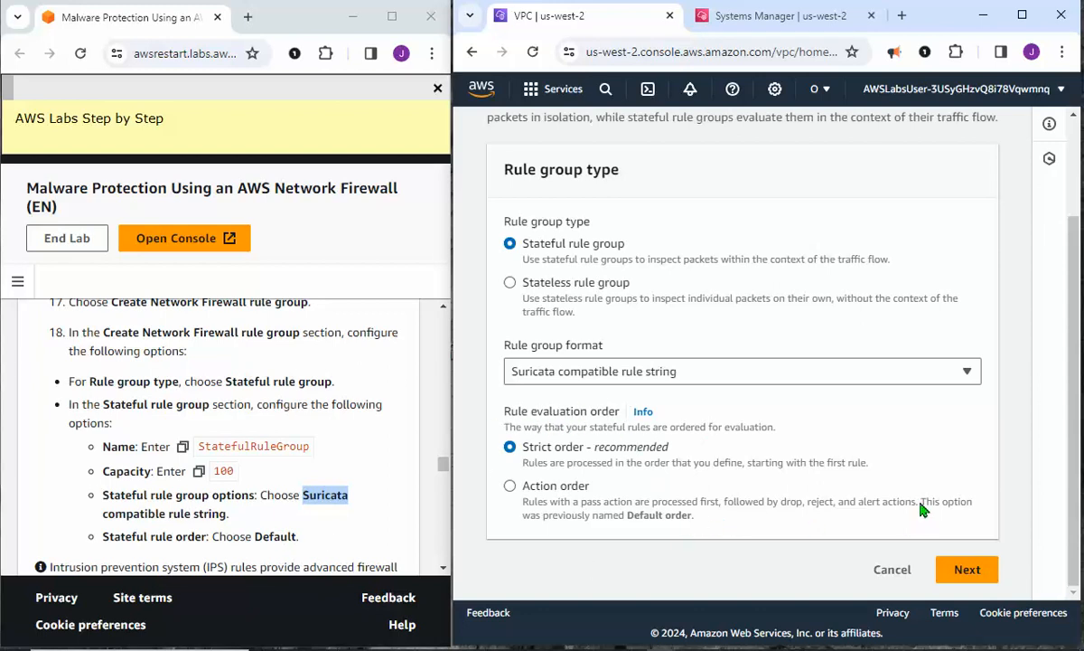
left_click_drag(923, 508, 866, 522)
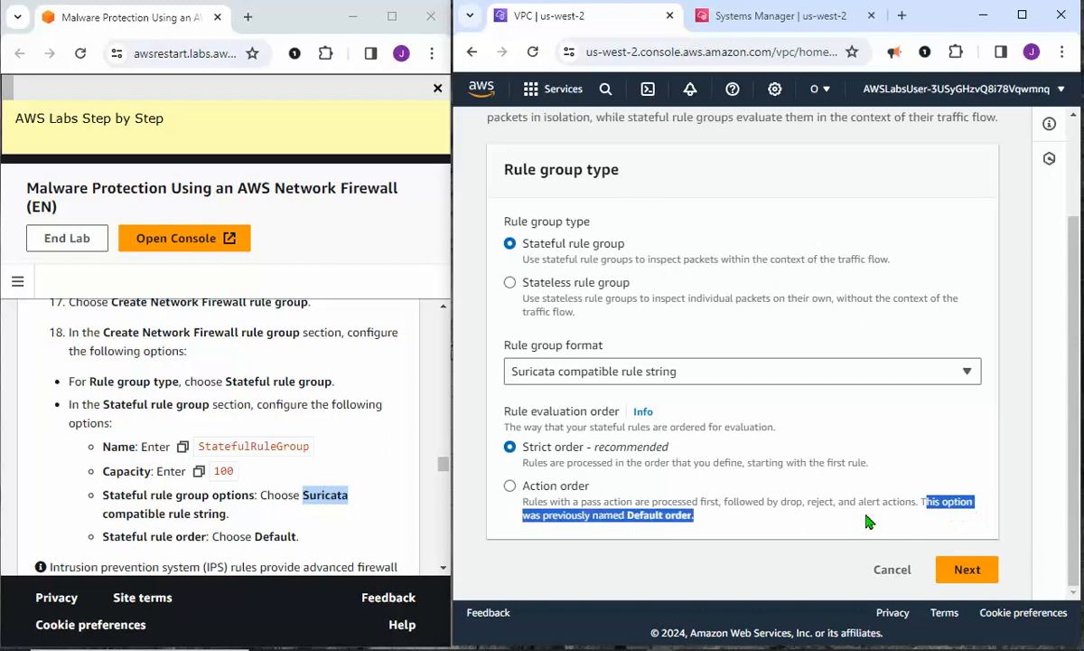
left_click(510, 486)
left_click(511, 448)
left_click(511, 488)
left_click(968, 573)
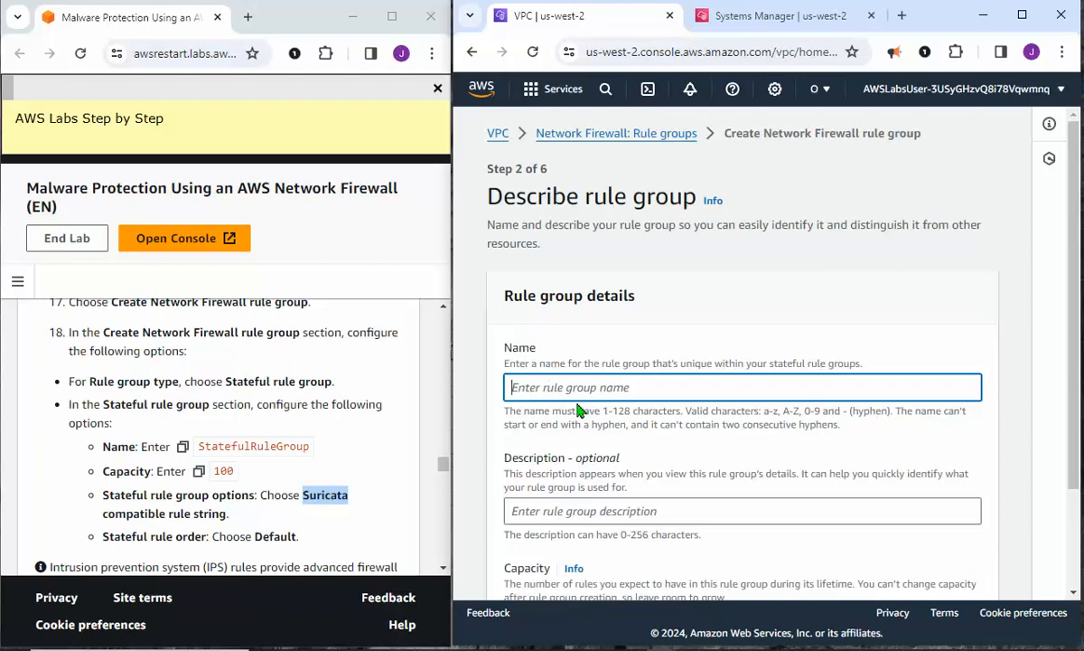
Step: Name the rule group StatefulRuleGroup, set its capacity to 100, and continue to the rule configuration
type("S")
key("BackSpace")
type("StatefulRuleGroup")
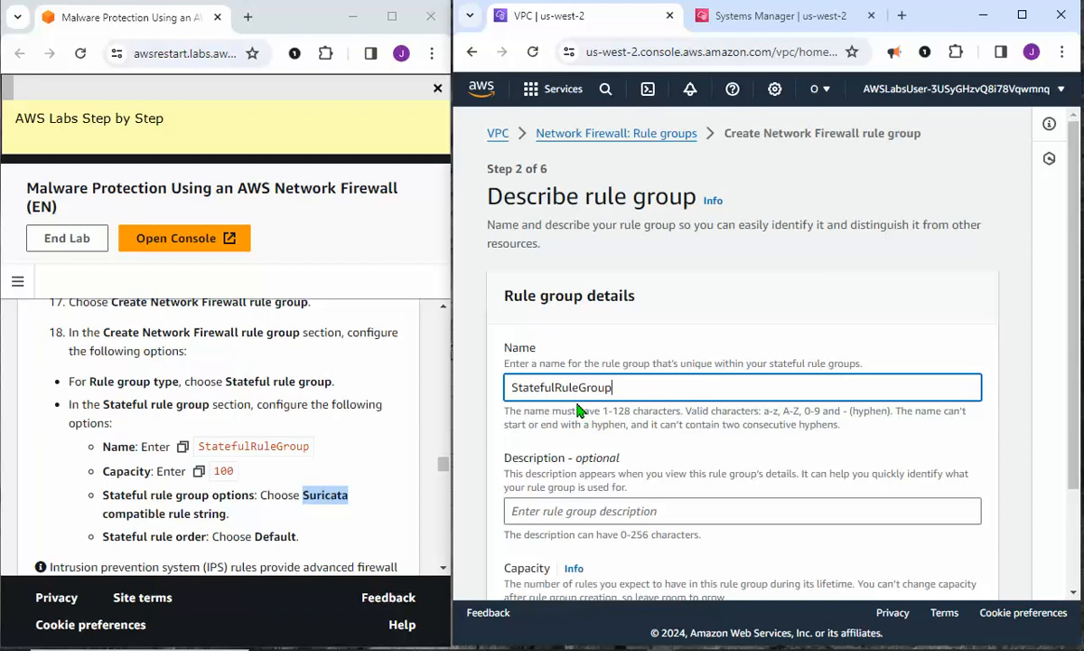
scroll(578, 411, "down", 3)
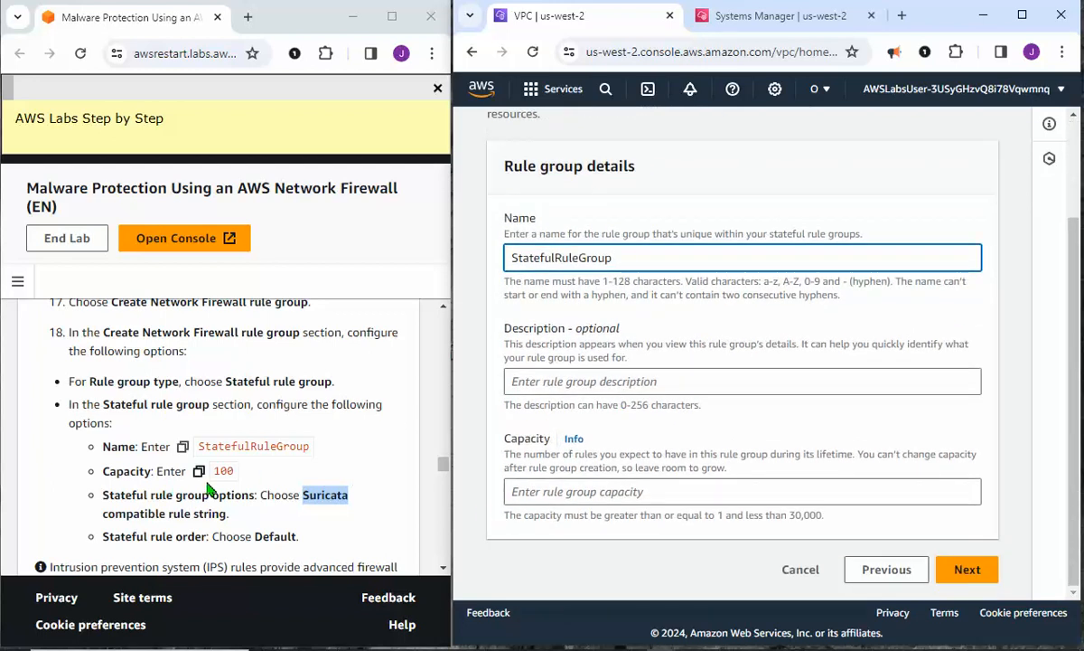
left_click(566, 491)
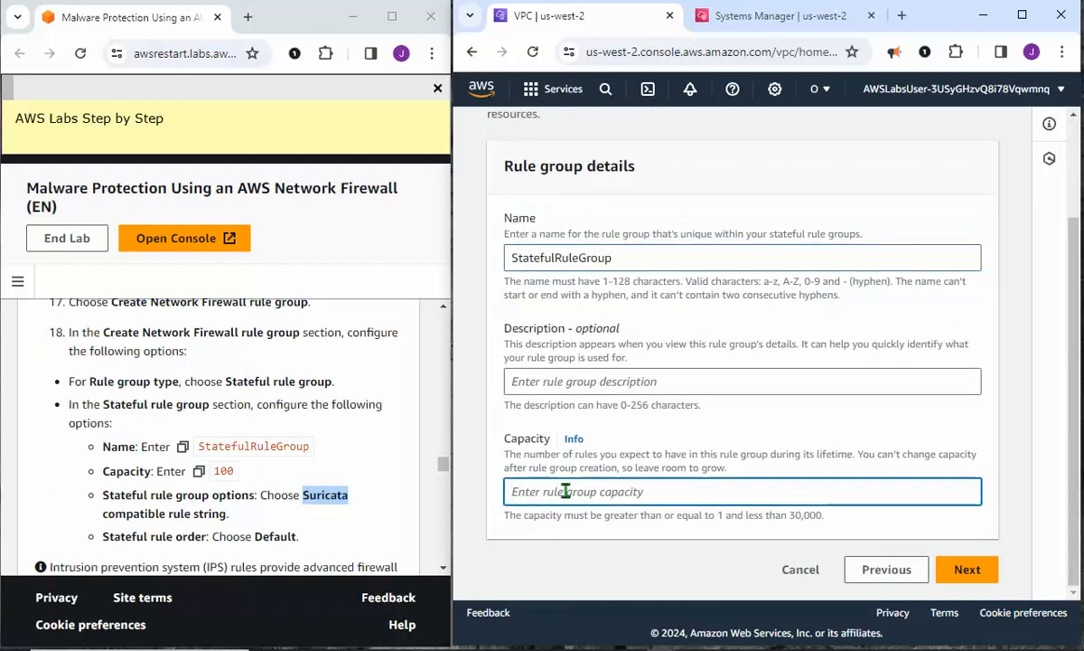
type("100")
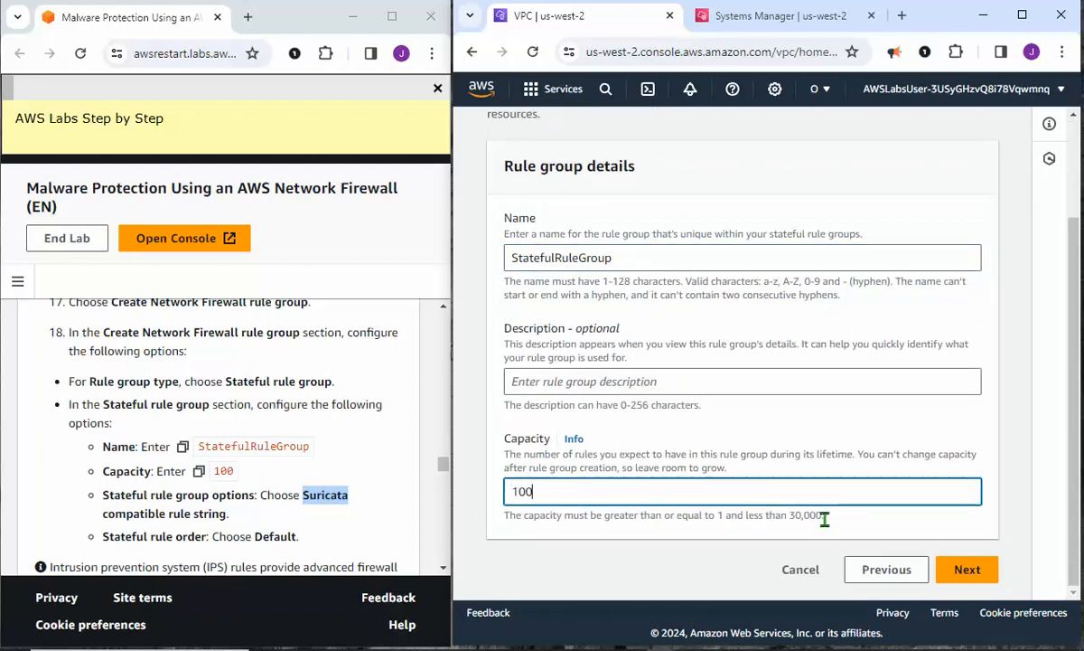
left_click(962, 572)
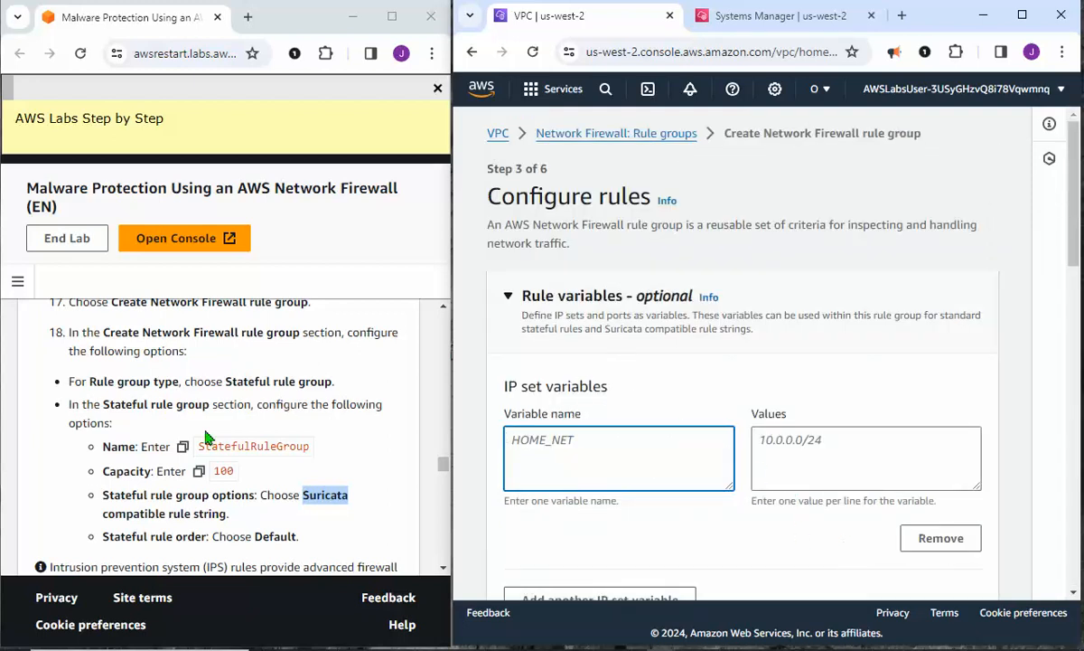
Step: Bring up instruction 19 in the lab guide and collapse the optional Rule variables and IP set references sections
scroll(193, 457, "down", 4)
scroll(192, 464, "down", 2)
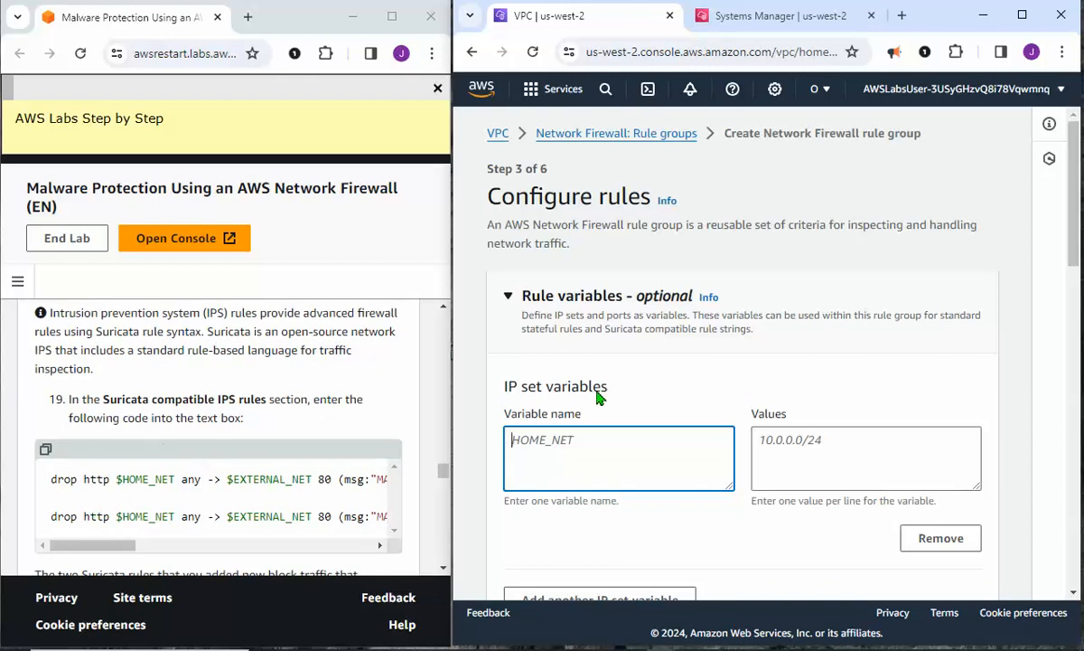
left_click(506, 302)
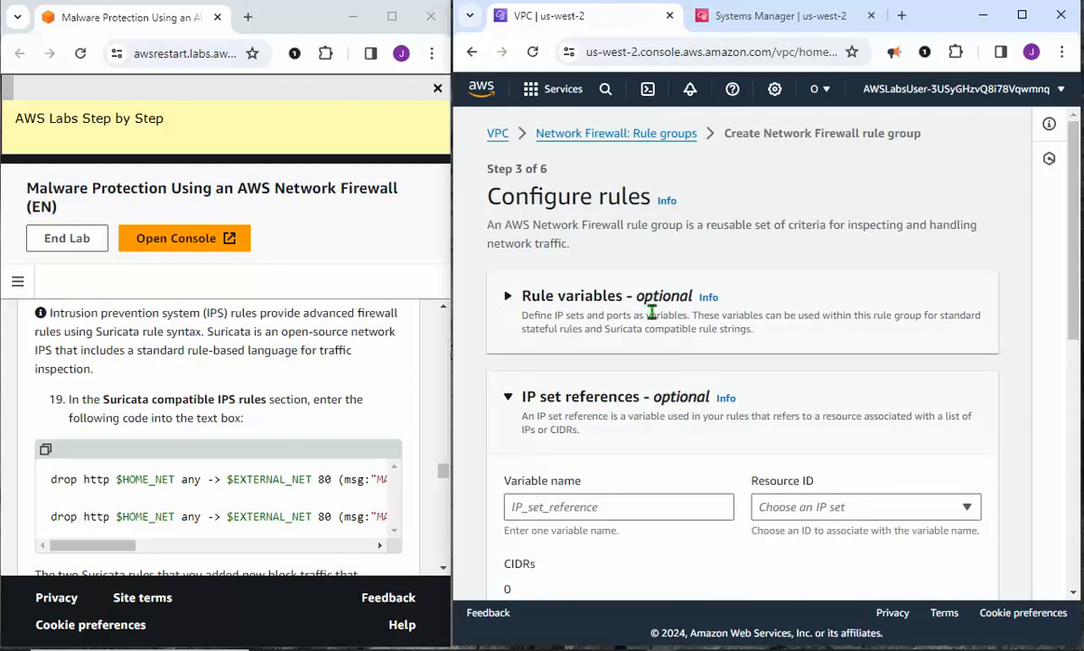
scroll(589, 364, "down", 1)
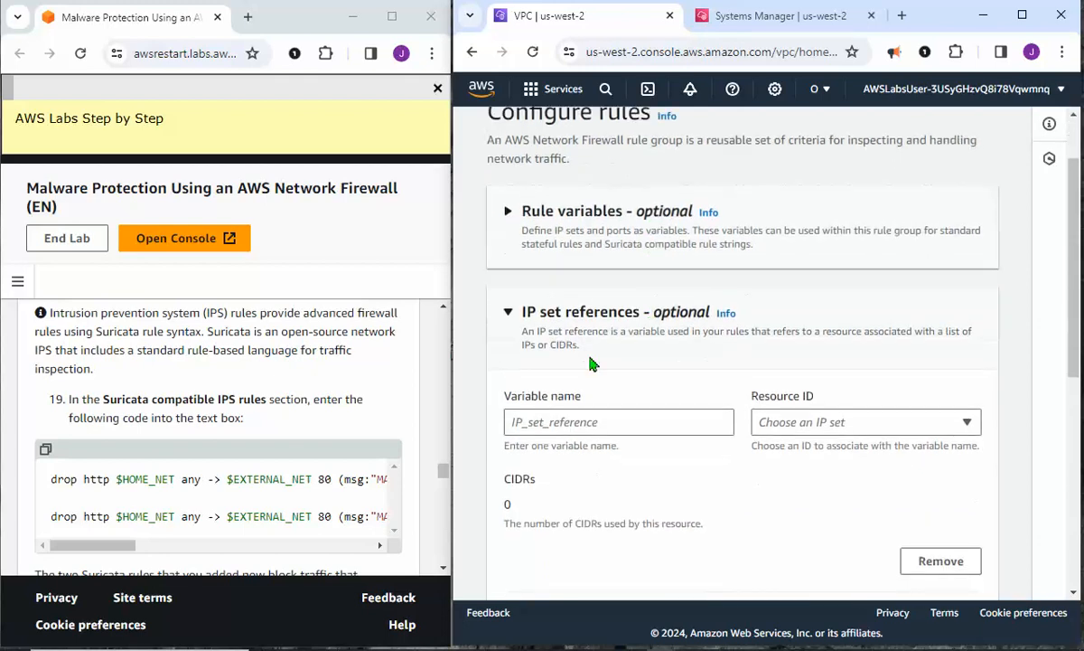
left_click(508, 314)
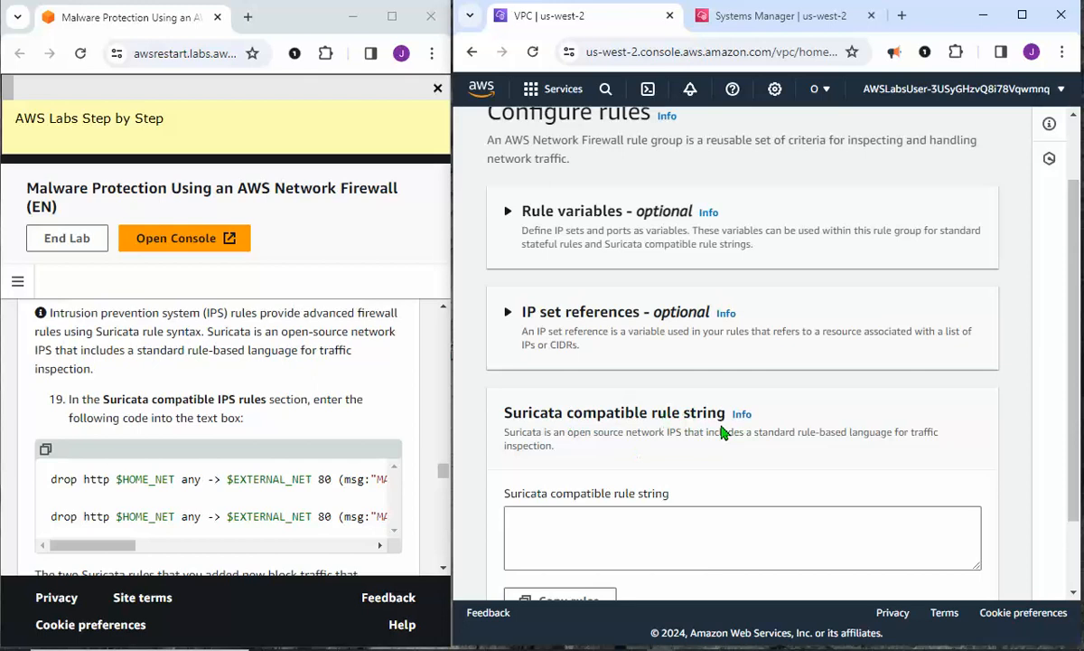
Step: Copy the two Suricata drop rules from instruction 19 into the Suricata compatible rule string and continue to the advanced settings
scroll(404, 429, "down", 3)
scroll(402, 426, "up", 2)
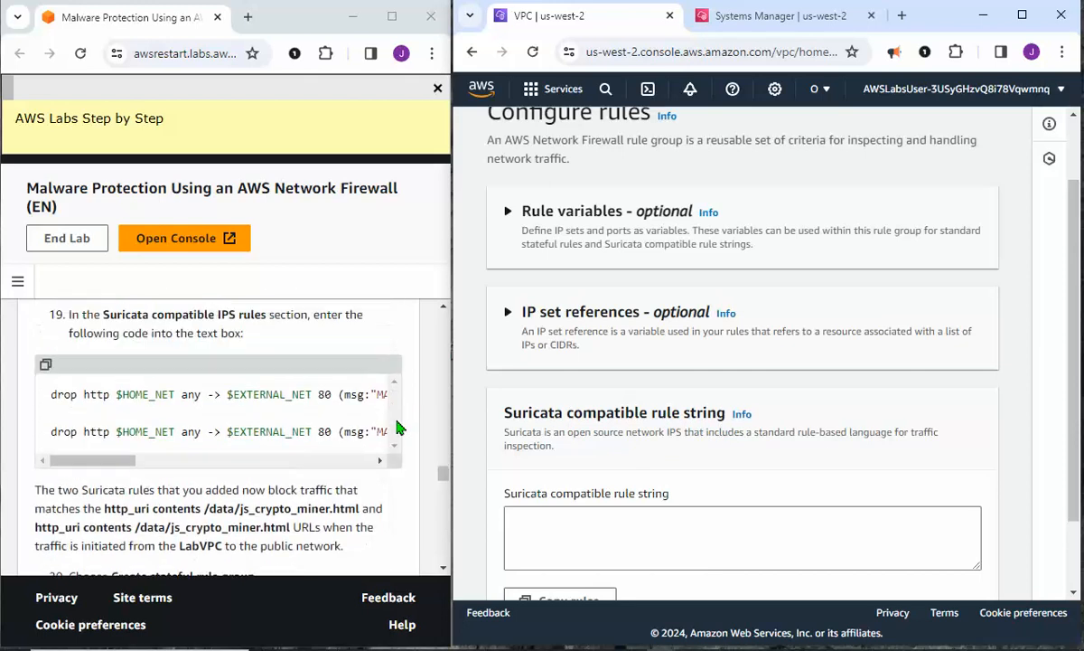
left_click(45, 364)
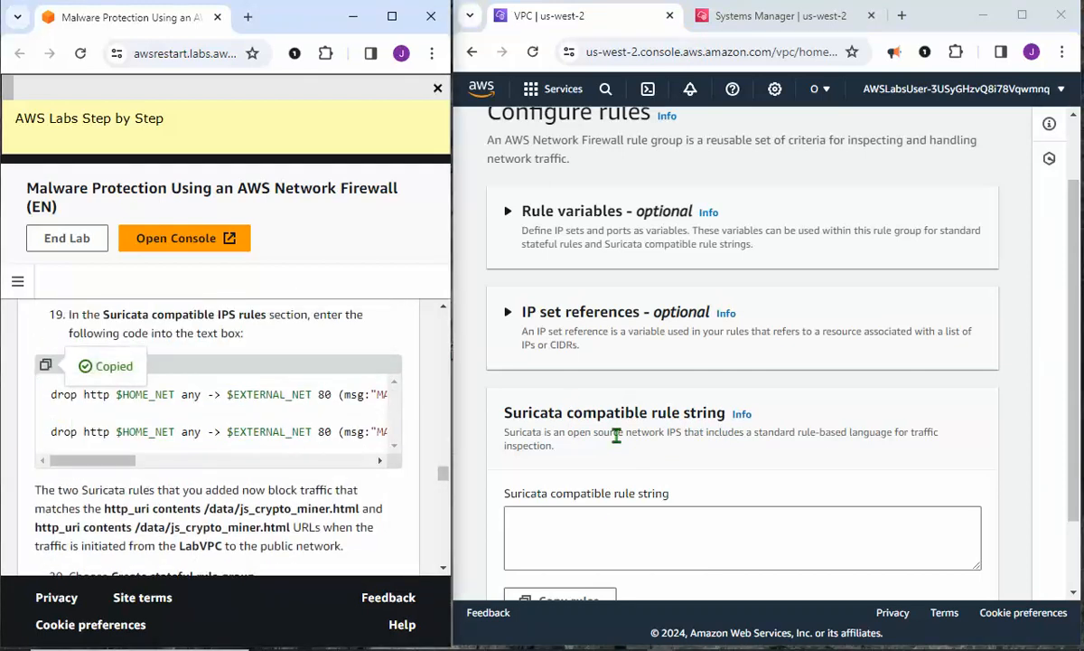
right_click(587, 515)
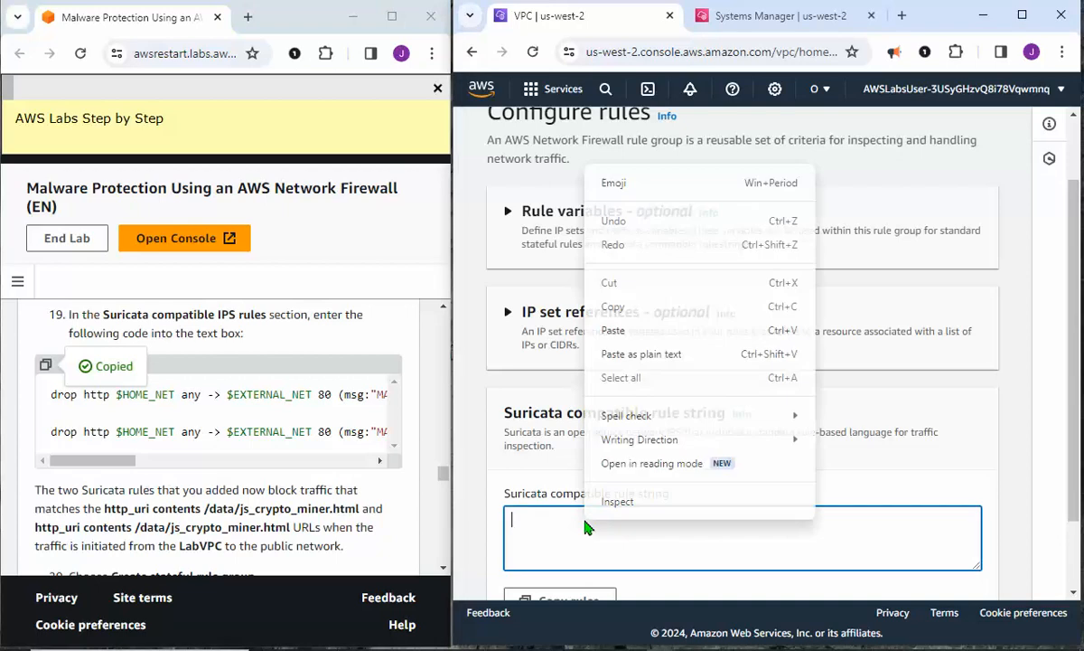
left_click(634, 331)
scroll(768, 443, "down", 1)
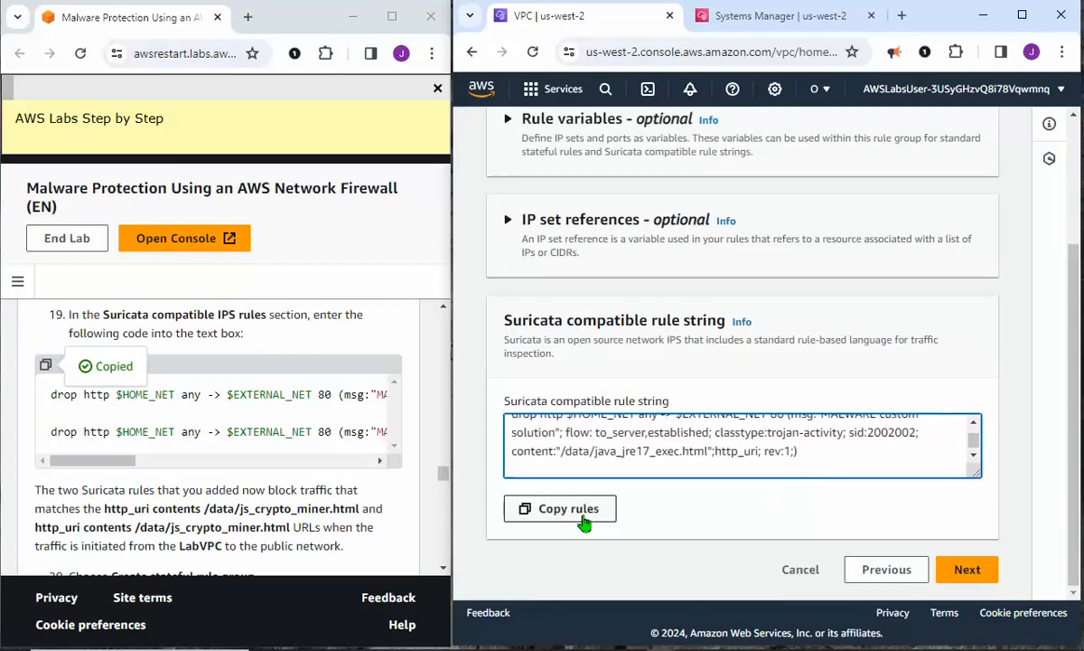
left_click(967, 569)
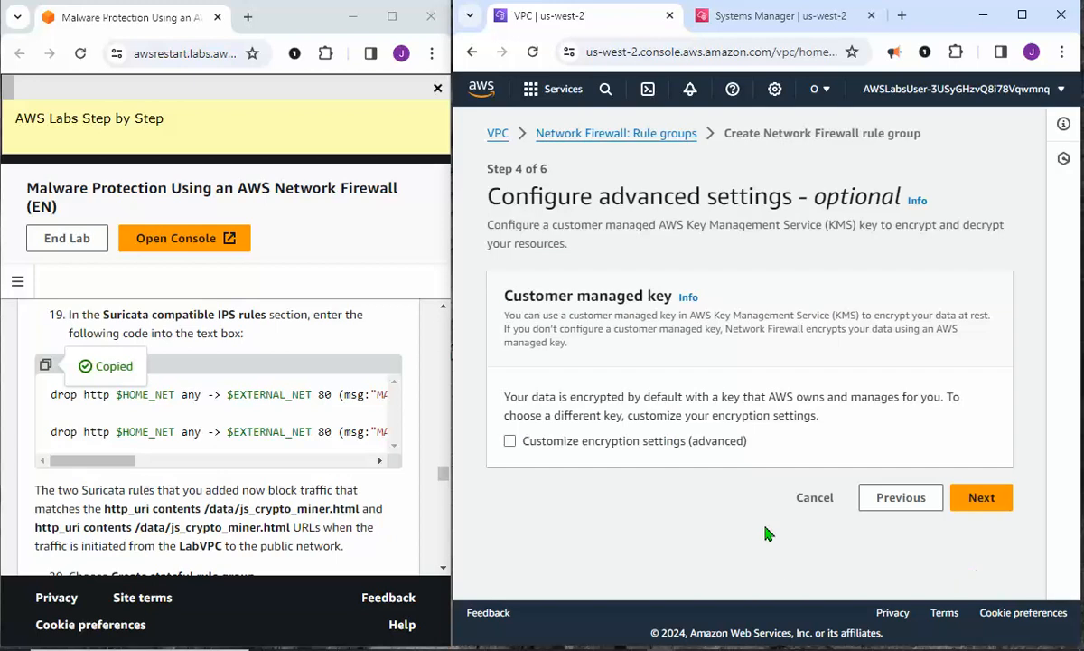
Step: Leave the default encryption settings and add no tags, continuing to the Review and create page
left_click(981, 500)
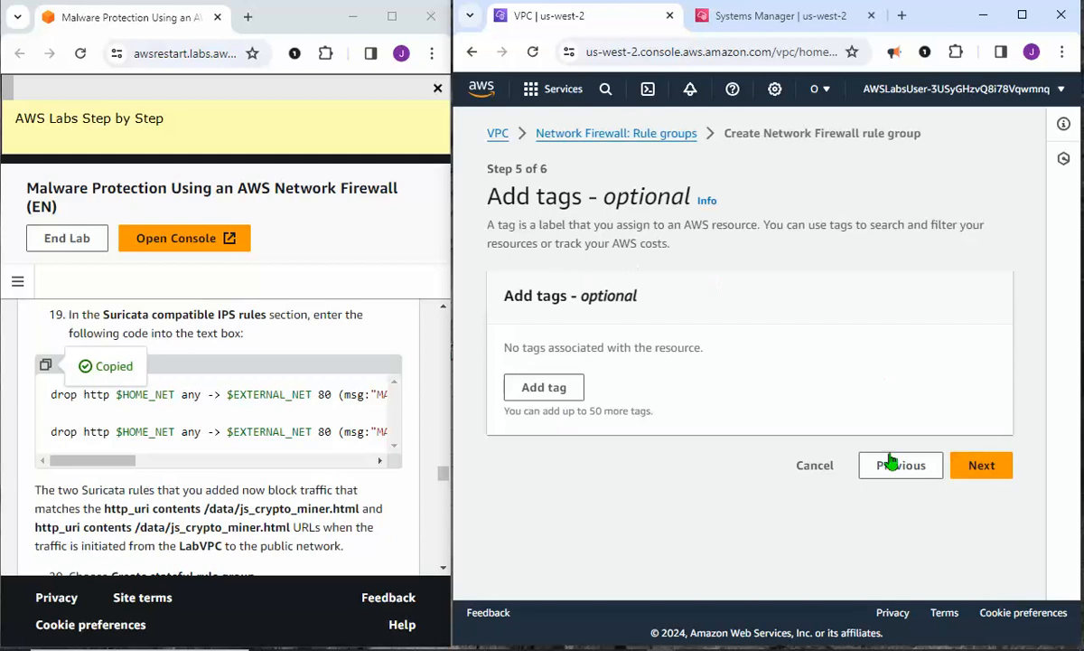
scroll(235, 446, "down", 3)
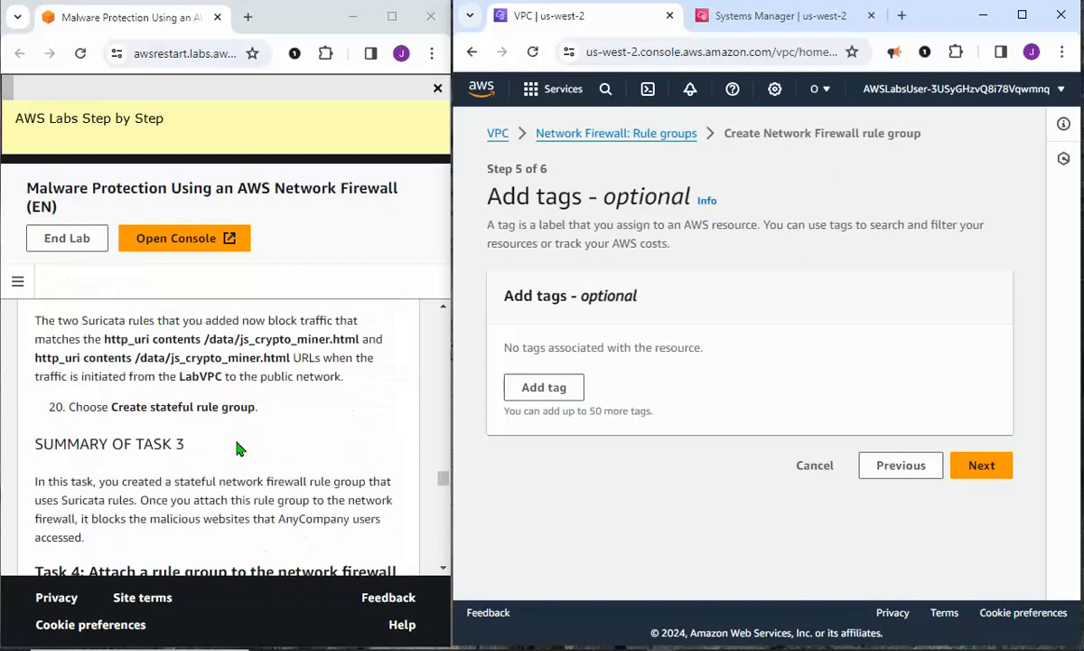
left_click(993, 468)
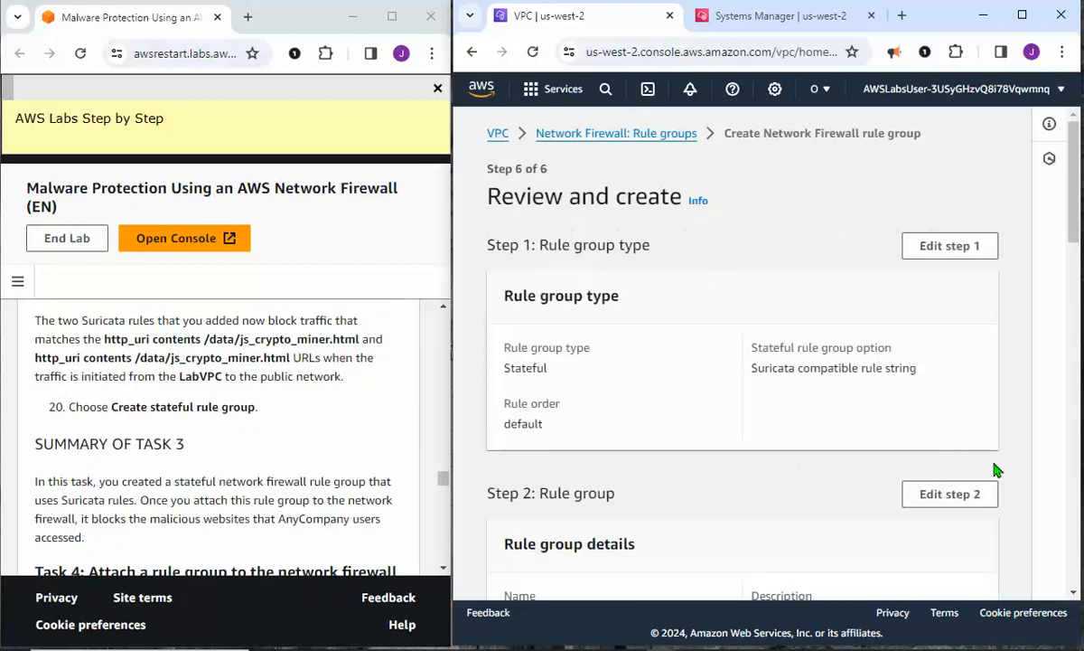
Step: Review the rule group's type, details, rules, key and tags, and create the rule group
scroll(871, 436, "down", 3)
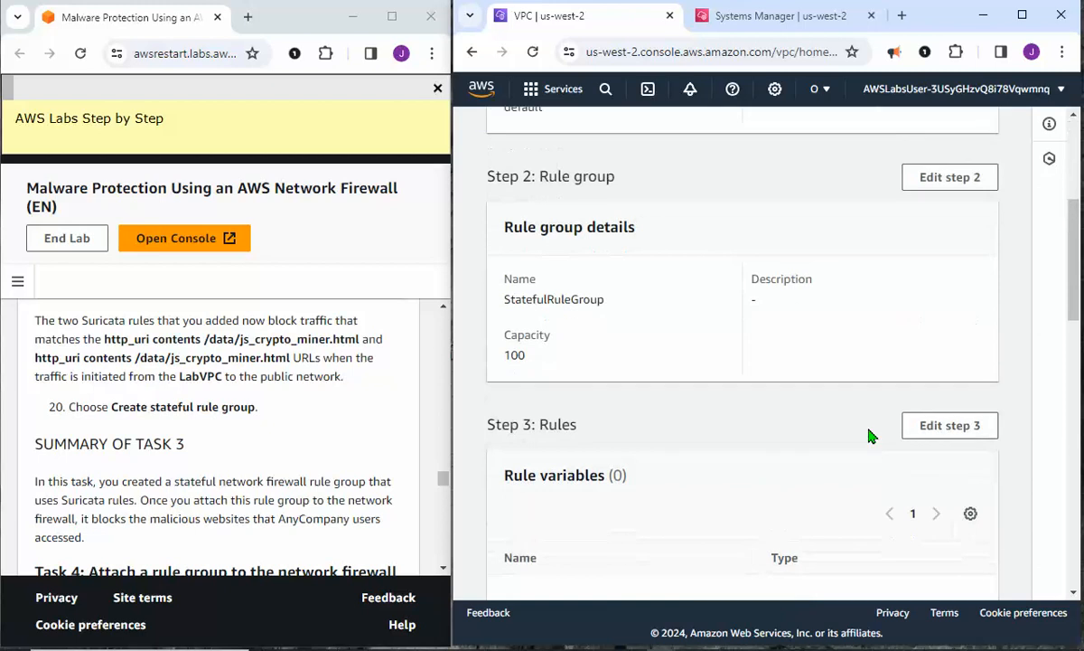
scroll(871, 435, "up", 3)
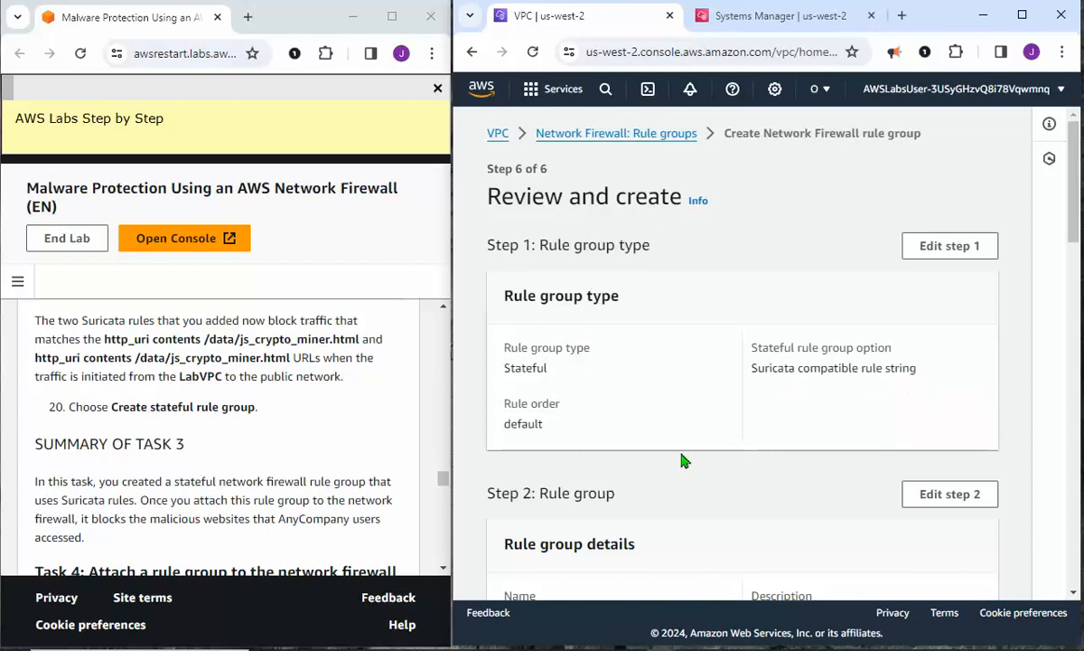
scroll(696, 451, "down", 3)
scroll(703, 454, "down", 5)
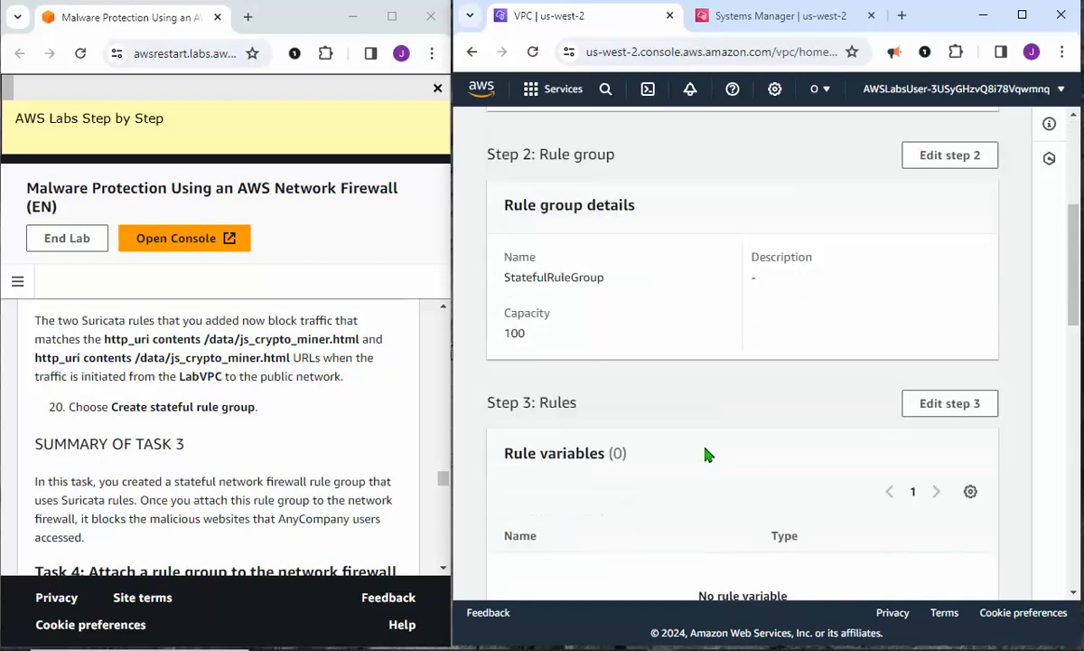
scroll(714, 452, "down", 8)
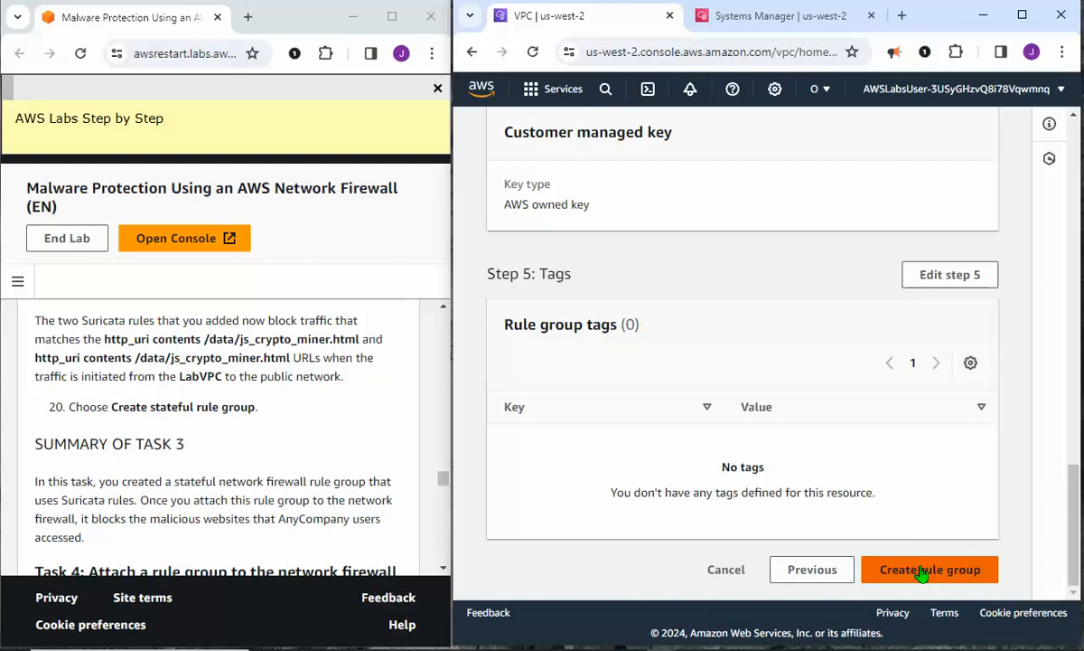
left_click(922, 574)
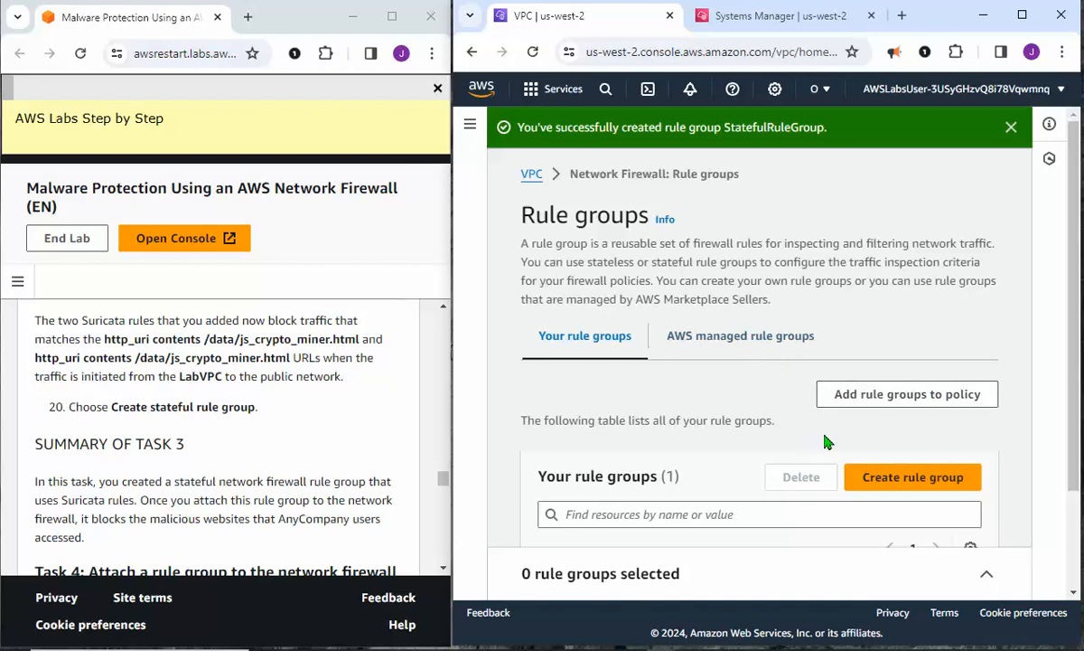
Step: Check StatefulRuleGroup in the rule groups list and read Task 4 in the lab guide about attaching it to the firewall
scroll(836, 447, "down", 2)
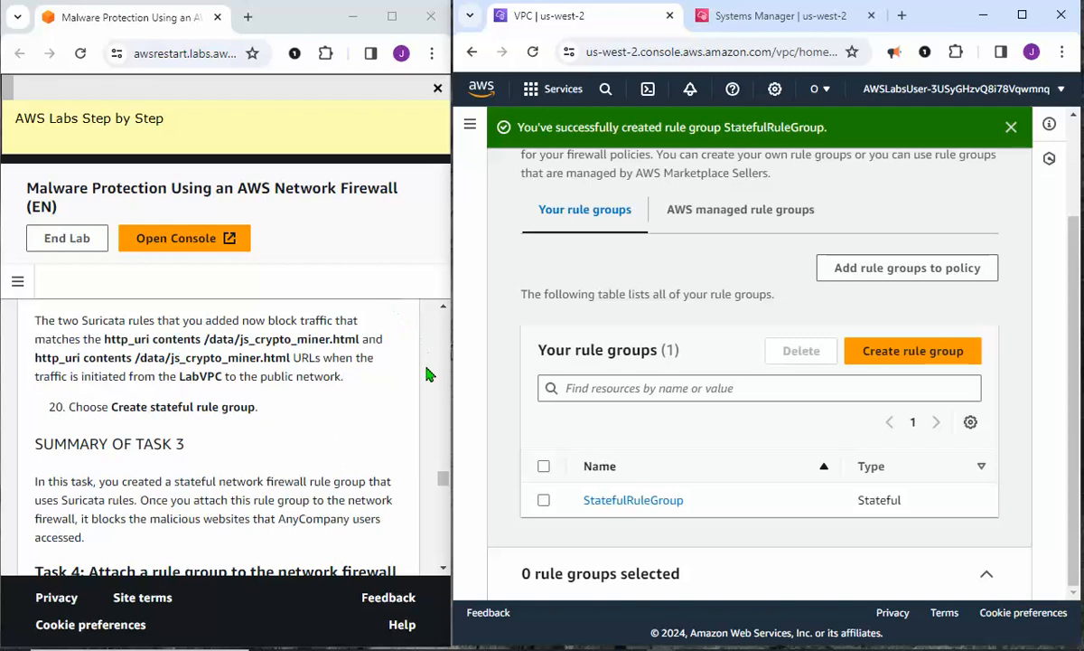
scroll(389, 406, "down", 3)
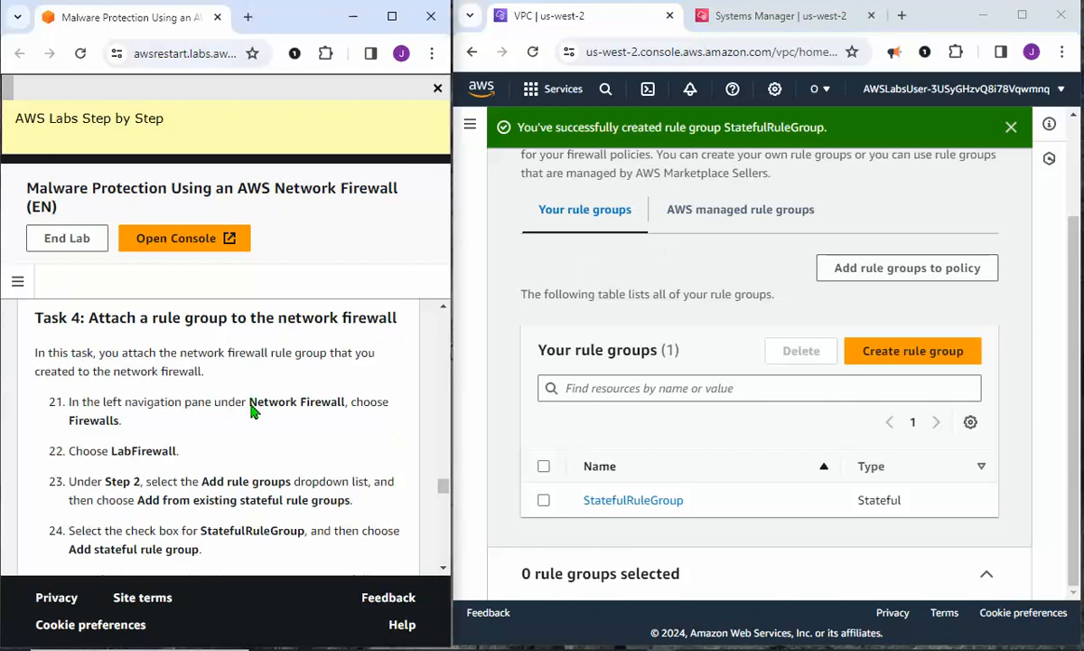
Step: Open the Network Firewall firewalls list in the VPC console and collapse the navigation pane
left_click_drag(252, 404, 347, 403)
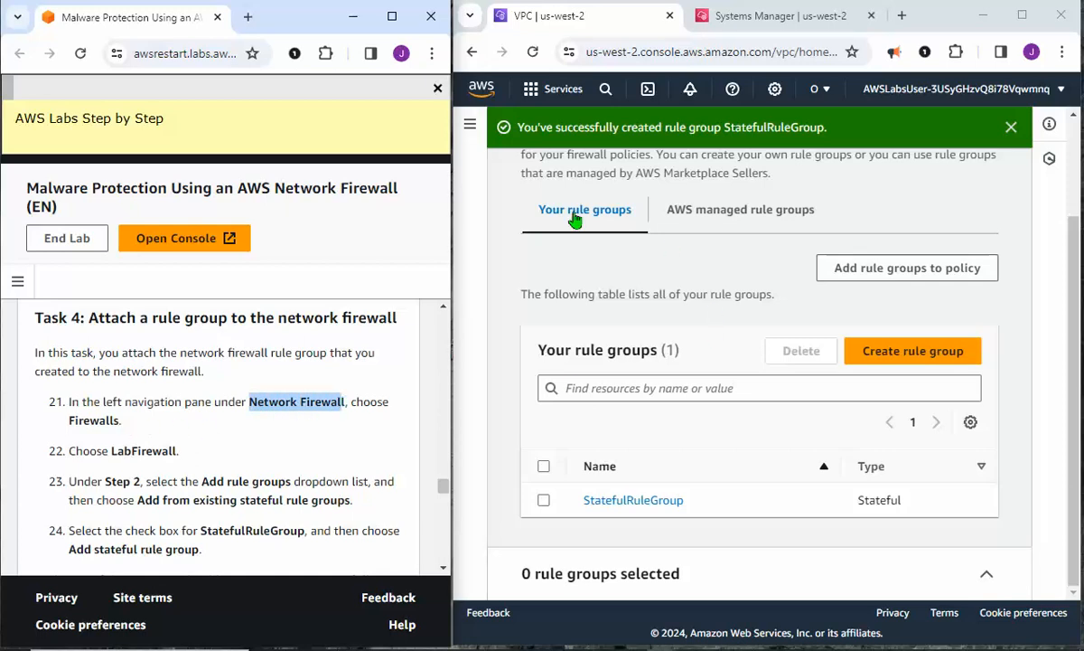
left_click(470, 126)
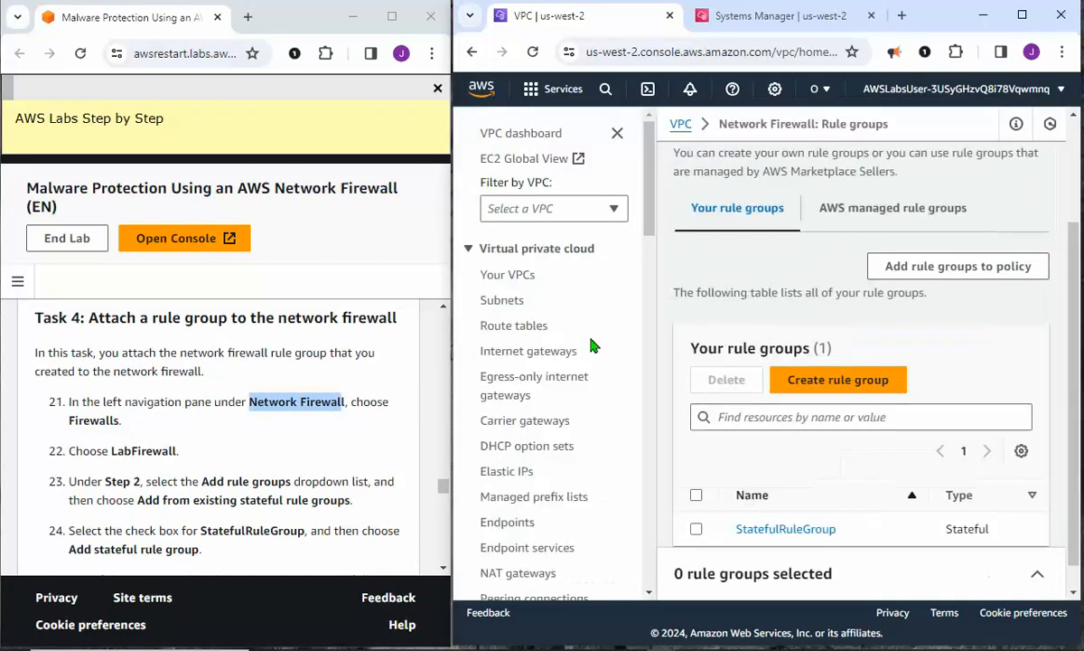
scroll(581, 344, "down", 5)
scroll(581, 356, "down", 2)
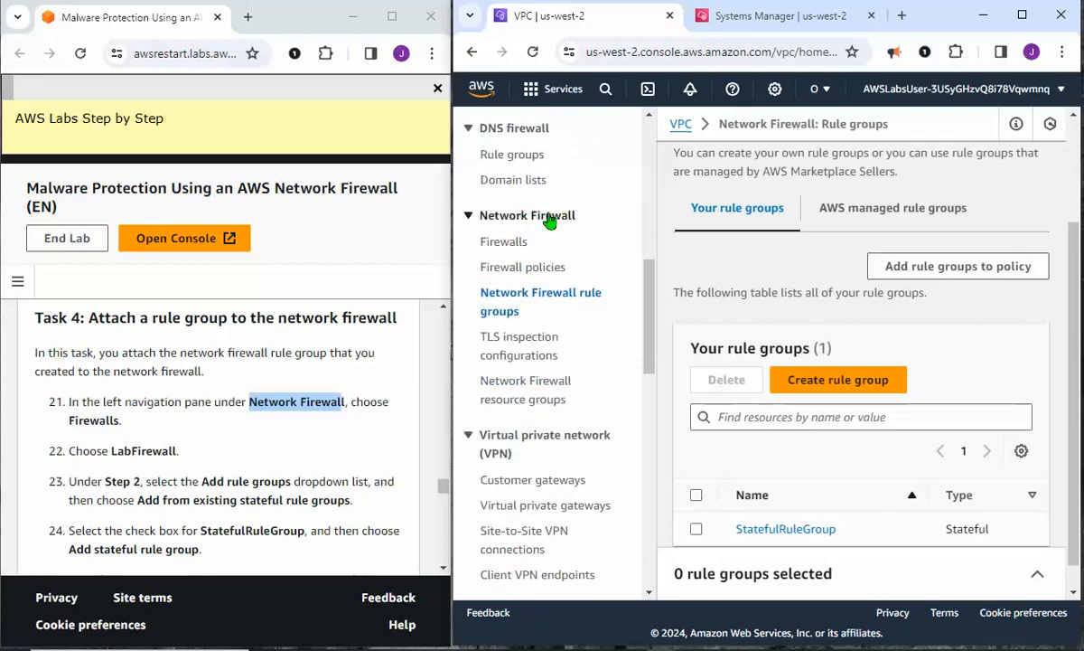
left_click(503, 244)
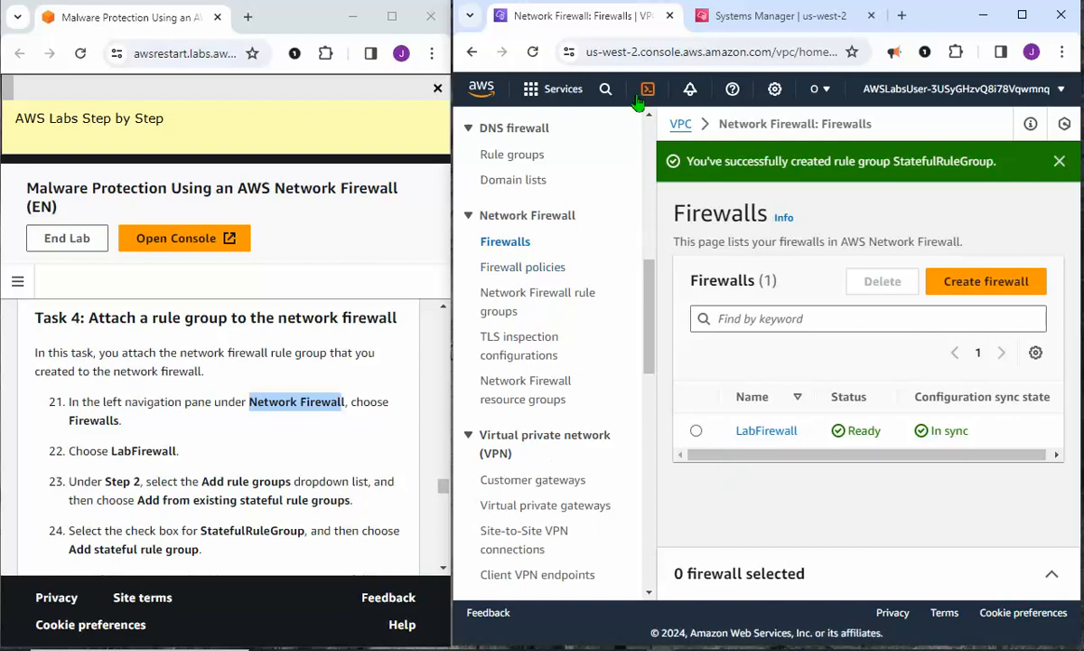
scroll(653, 264, "up", 1)
scroll(653, 264, "up", 5)
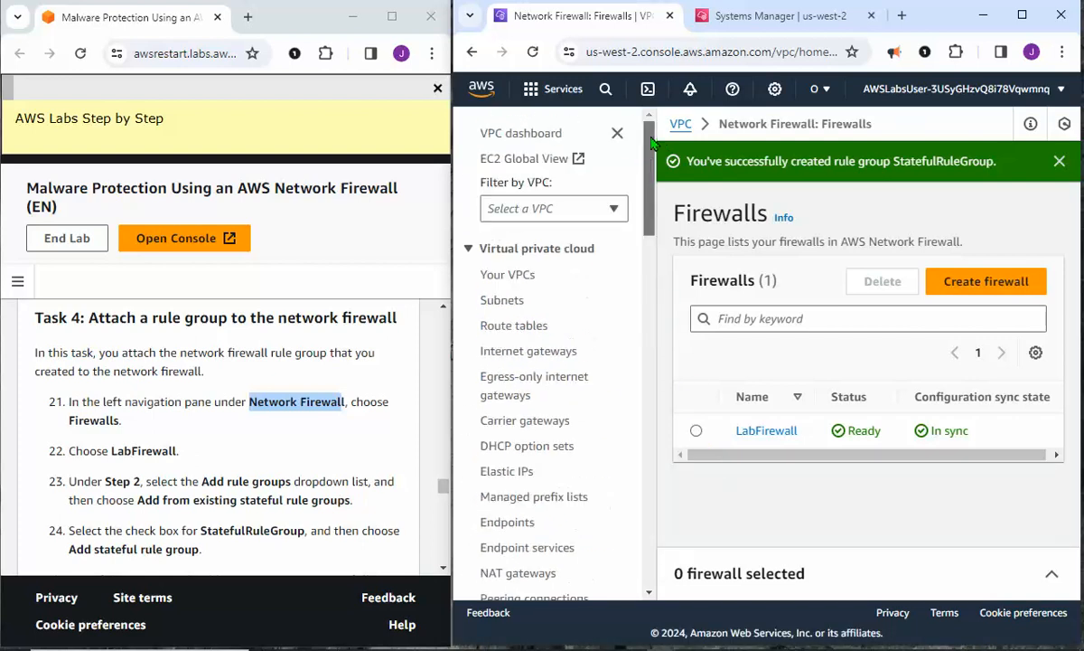
left_click(621, 138)
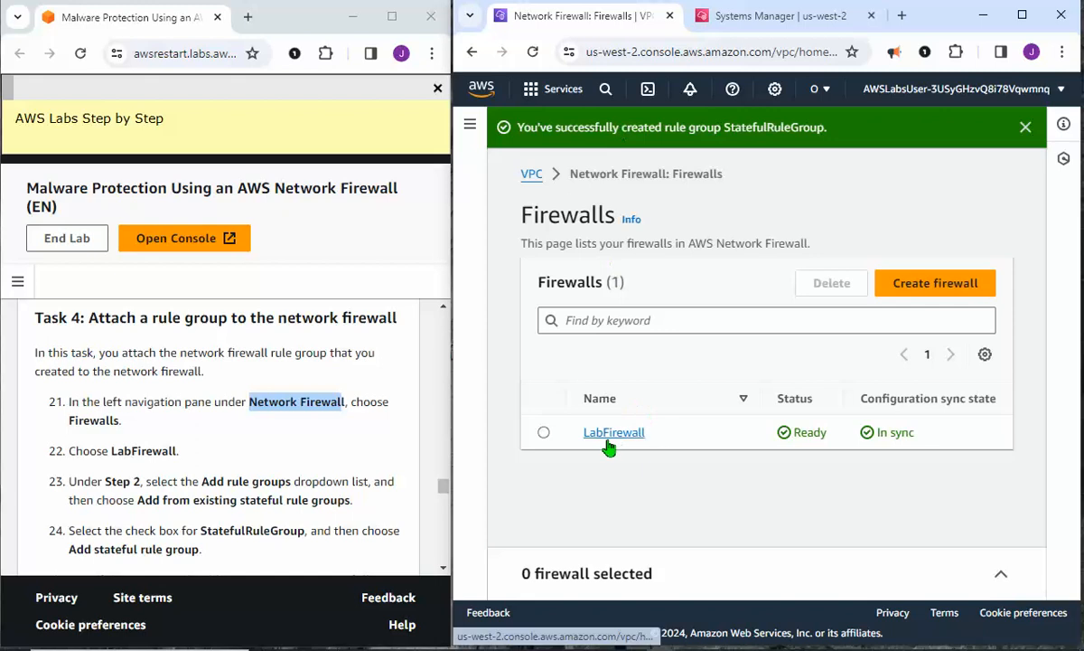
Step: Open LabFirewall, look through its firewall details, and open its associated policy LabFirewallPolicy
scroll(238, 391, "down", 2)
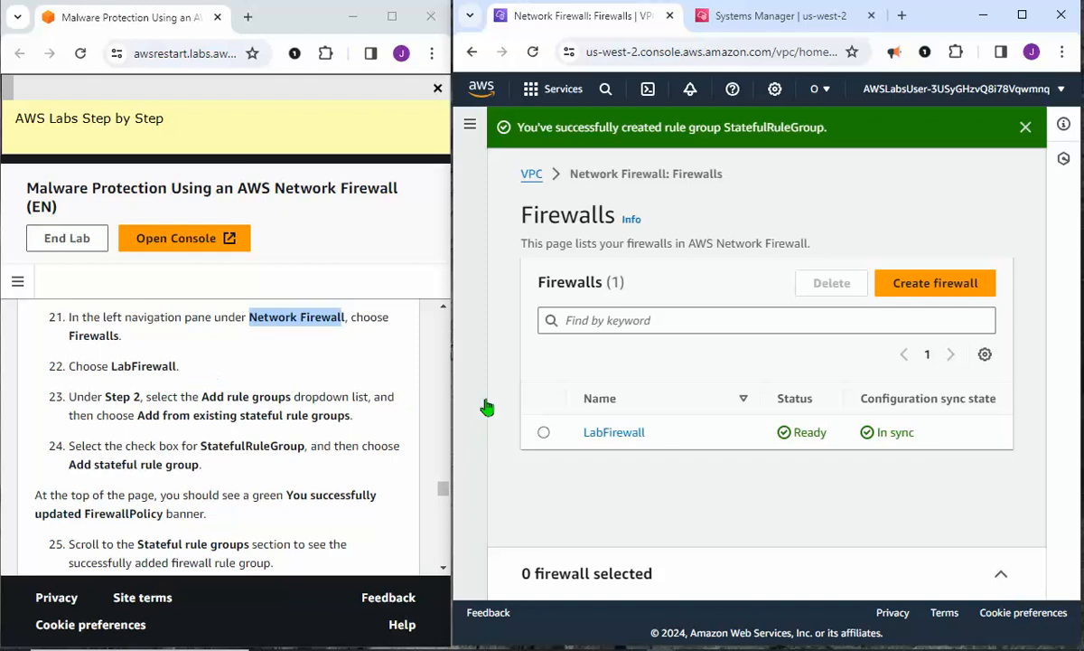
left_click(606, 434)
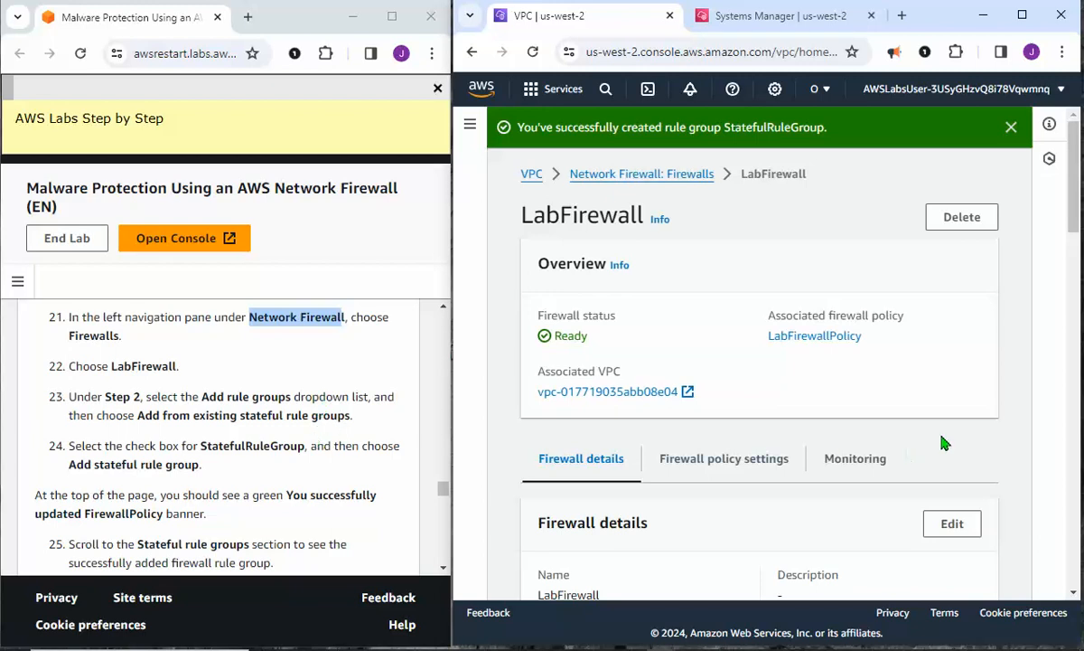
scroll(943, 443, "down", 5)
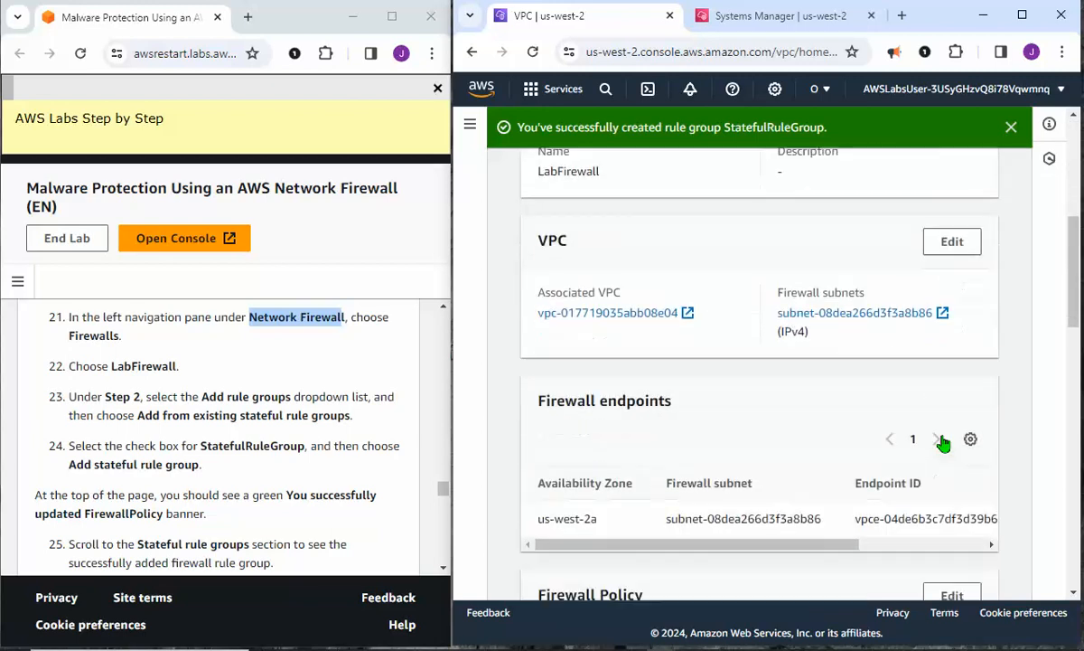
scroll(943, 443, "down", 8)
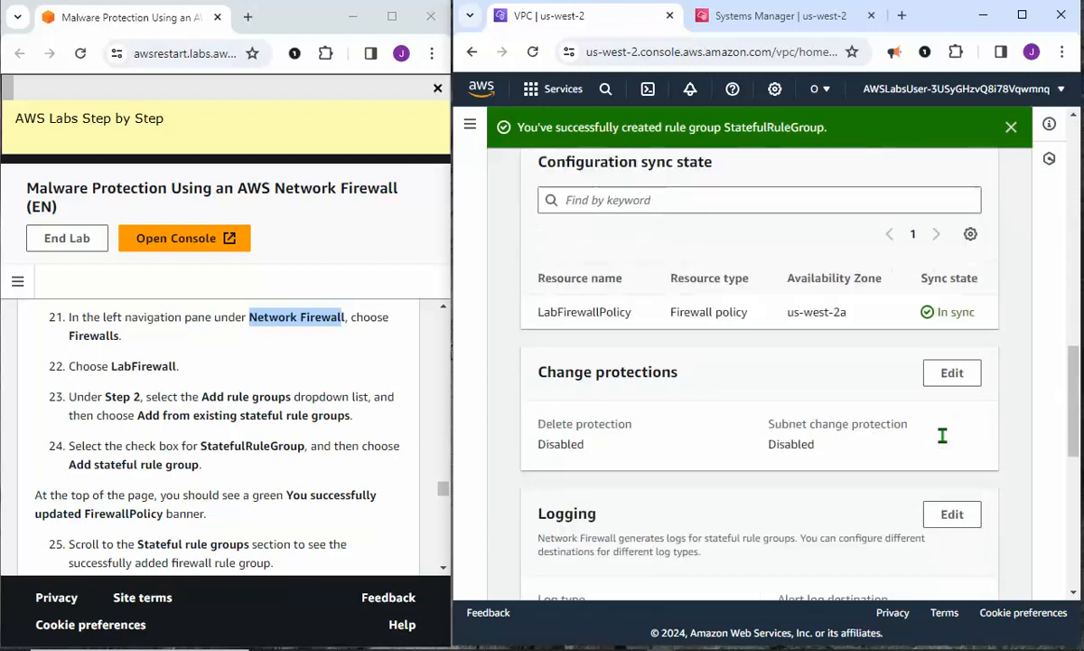
scroll(942, 443, "down", 7)
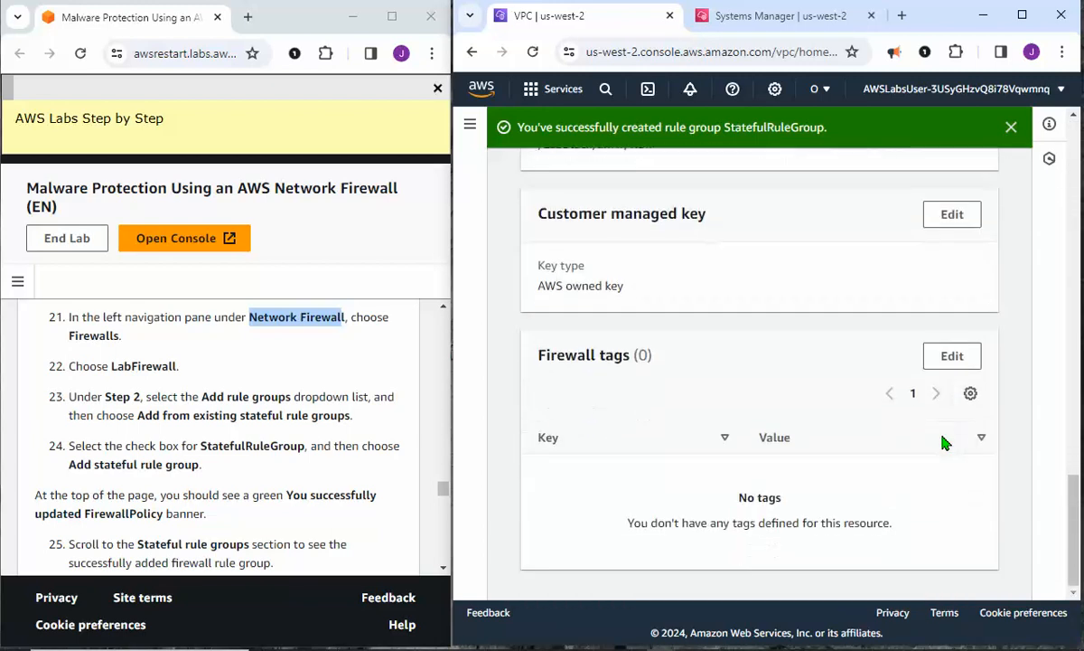
scroll(943, 443, "up", 20)
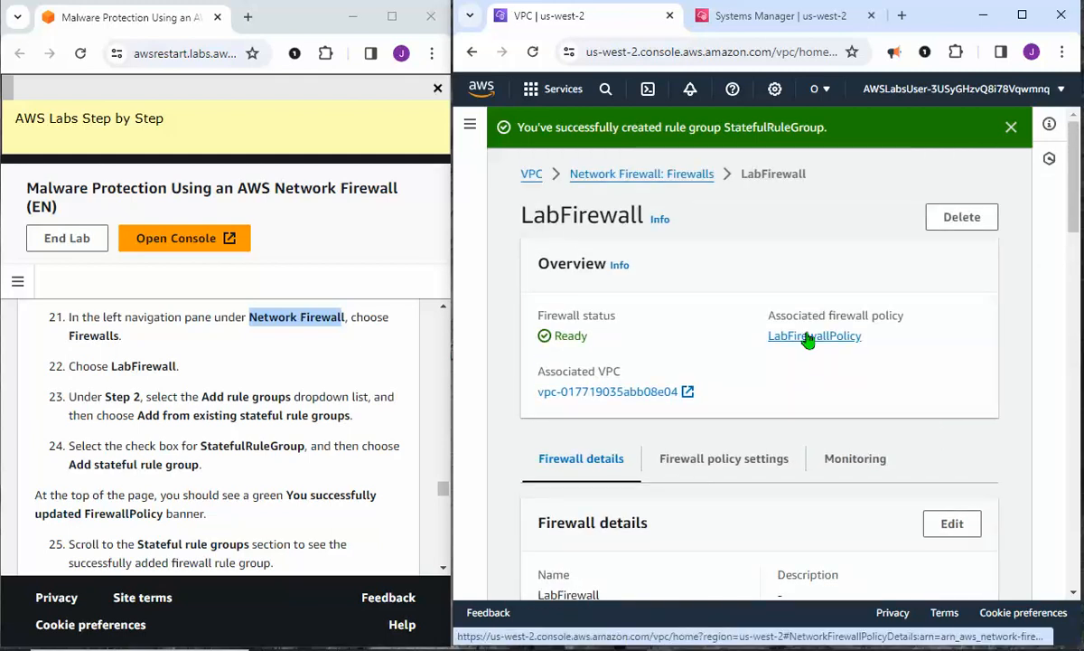
left_click(807, 338)
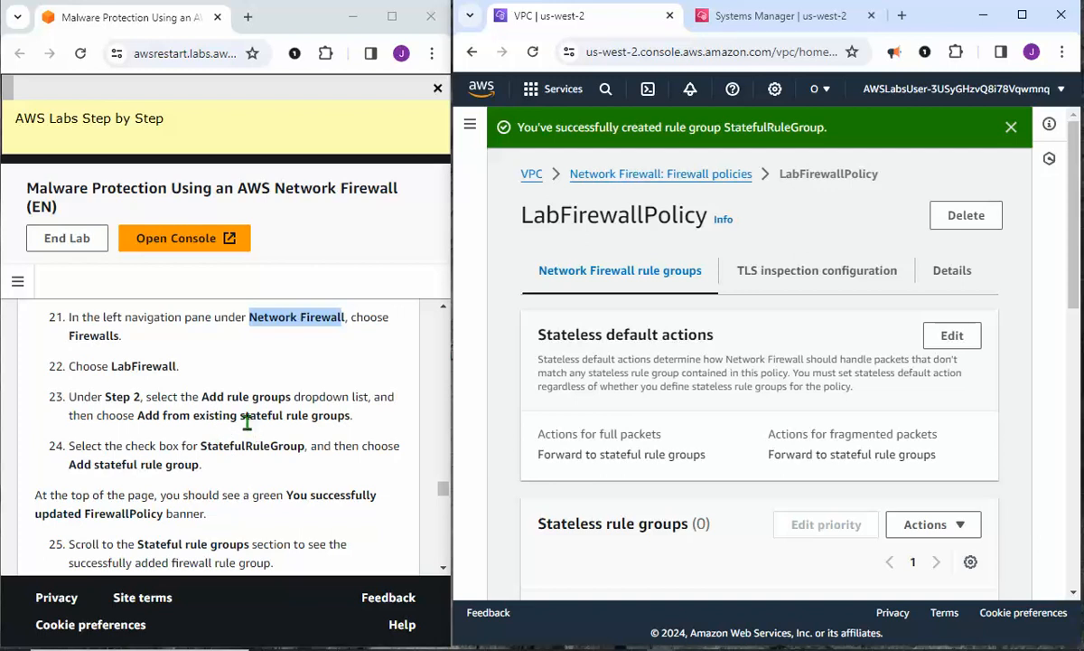
Step: Find the policy's stateful rule groups section and choose to add unmanaged stateful rule groups
left_click_drag(237, 417, 345, 416)
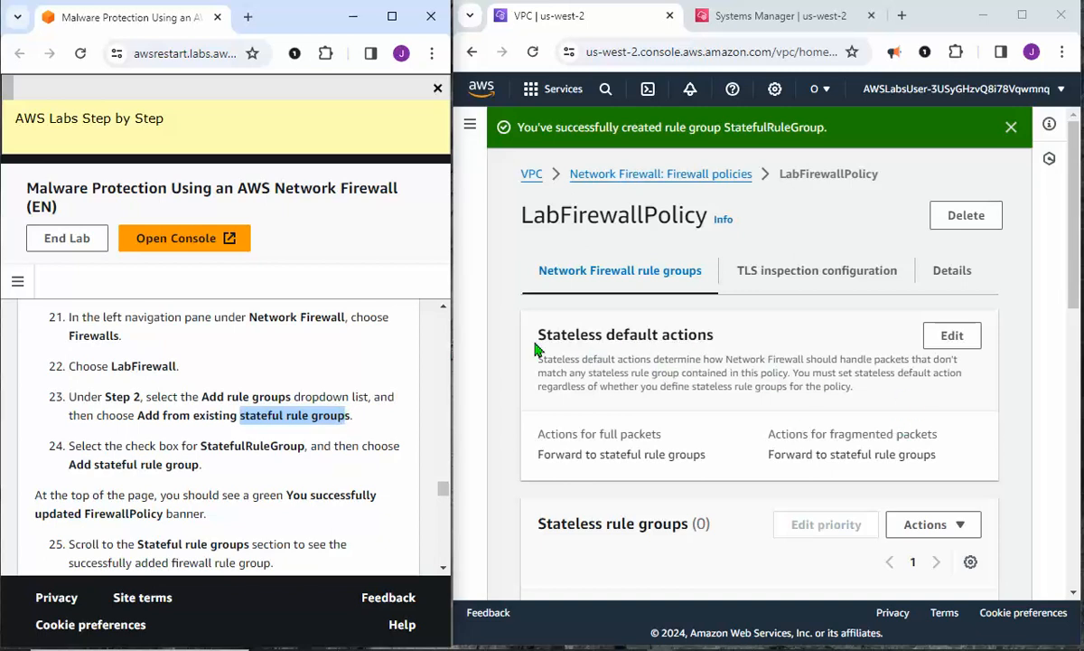
left_click_drag(537, 336, 693, 398)
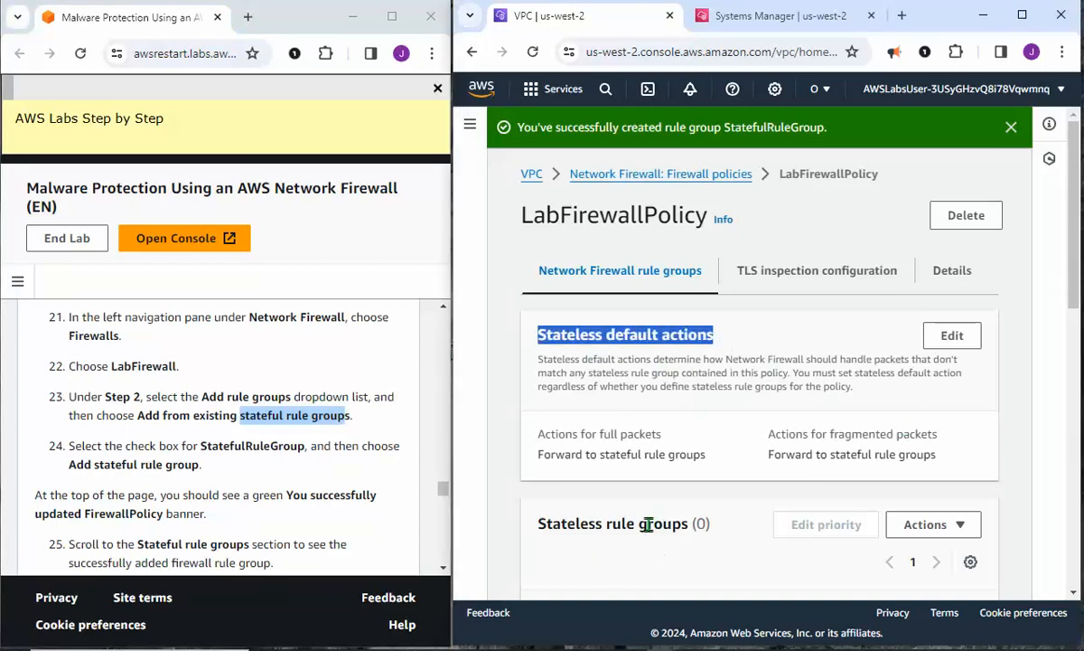
scroll(687, 523, "down", 4)
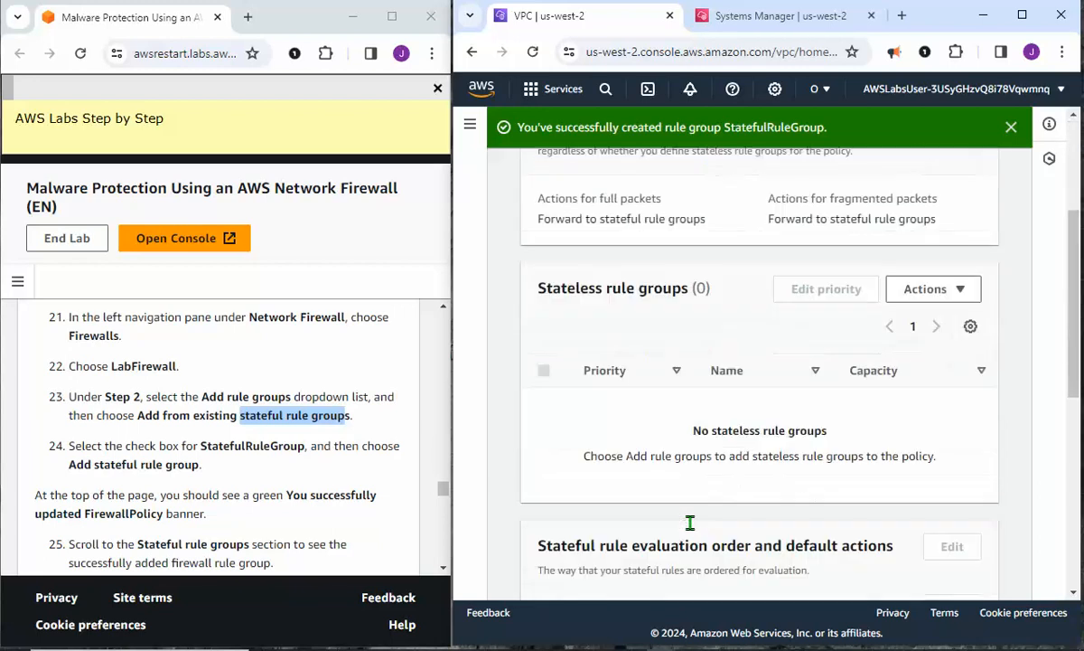
scroll(693, 524, "down", 2)
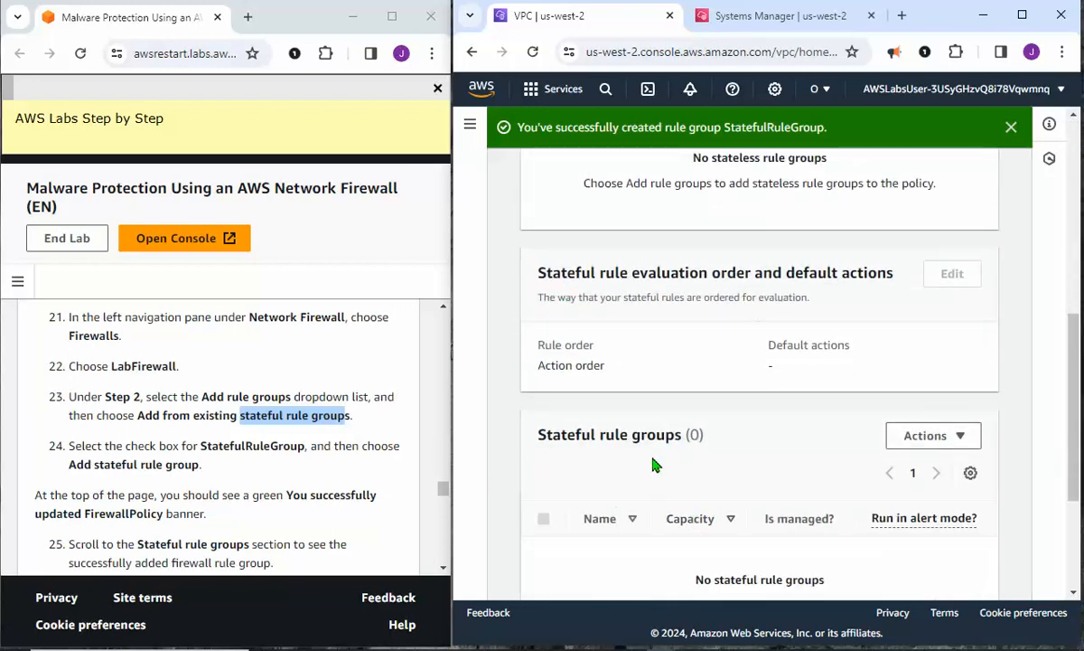
scroll(595, 390, "down", 1)
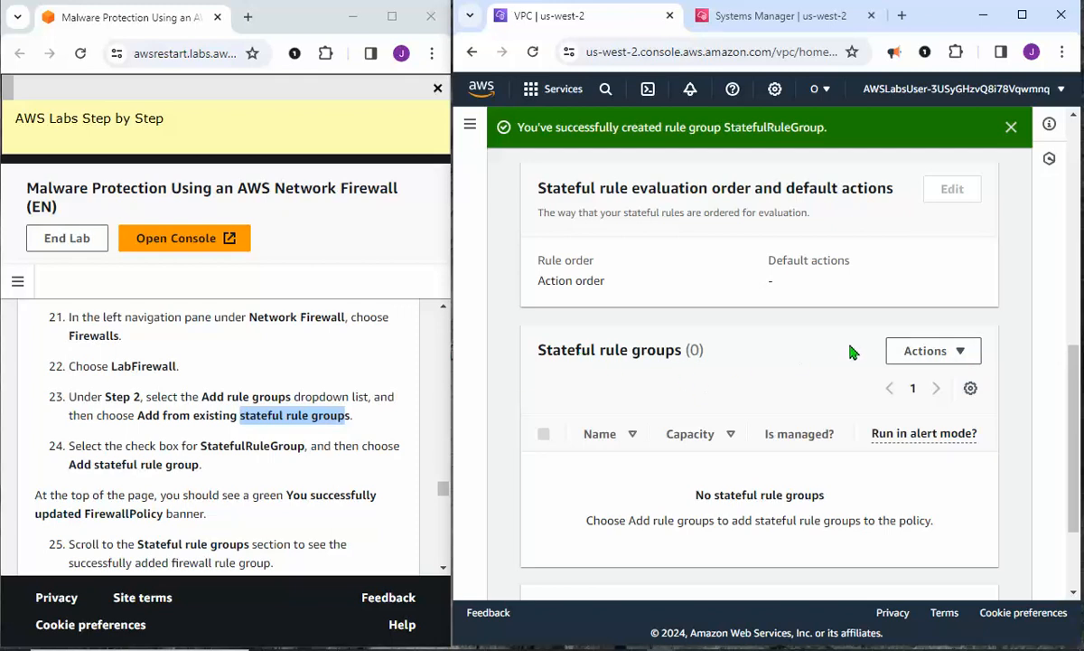
left_click(958, 352)
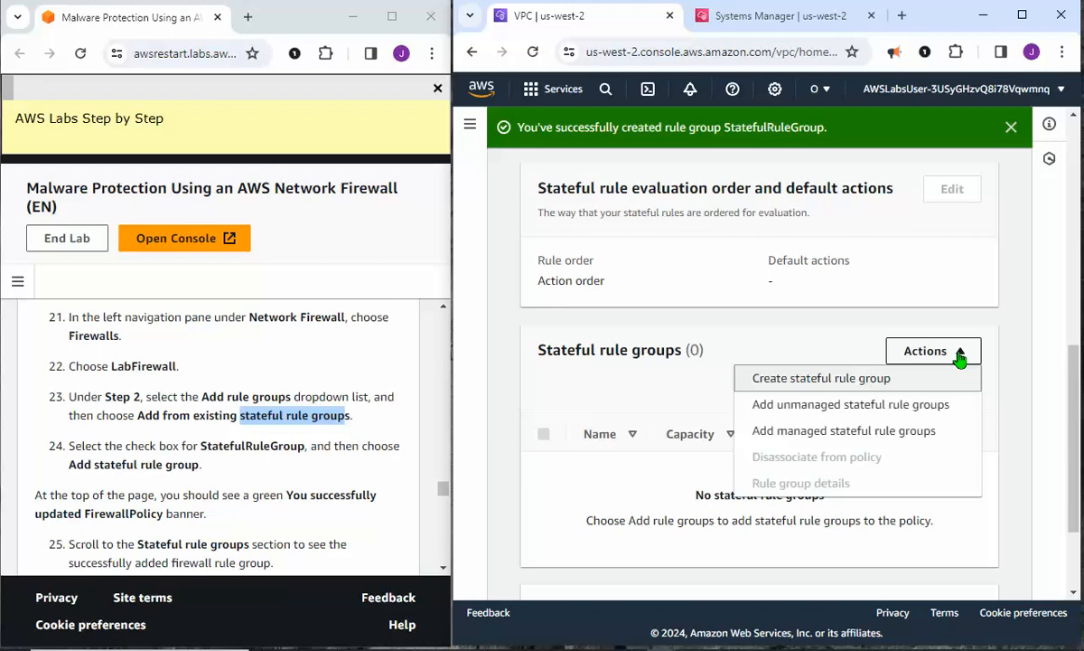
left_click(806, 407)
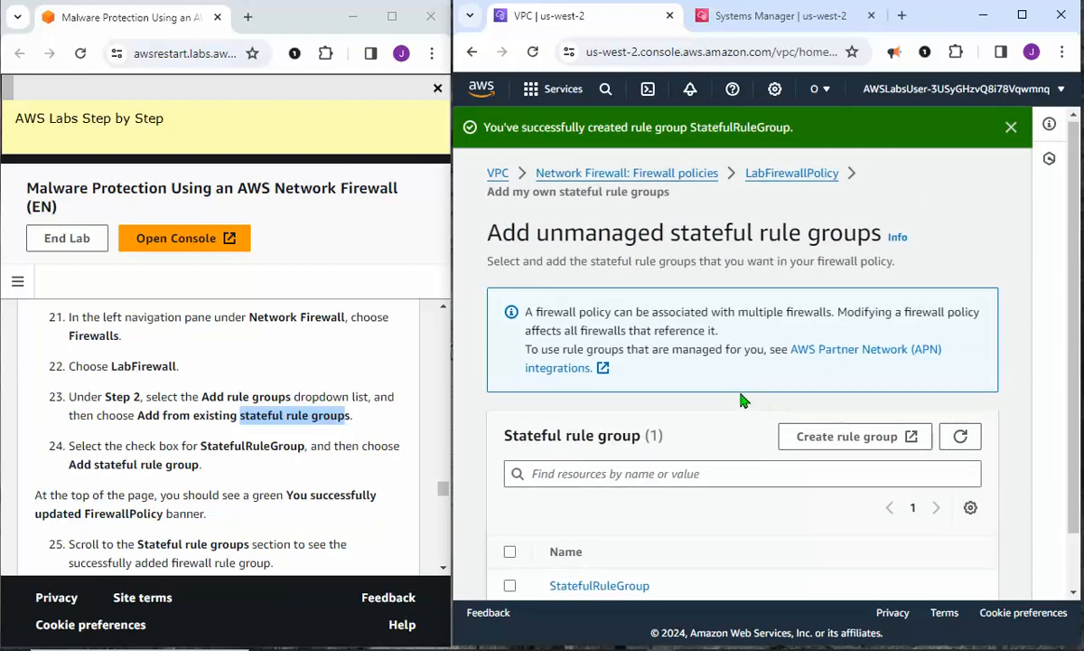
Step: Select StatefulRuleGroup and add it to LabFirewallPolicy
scroll(743, 400, "down", 1)
scroll(384, 485, "down", 1)
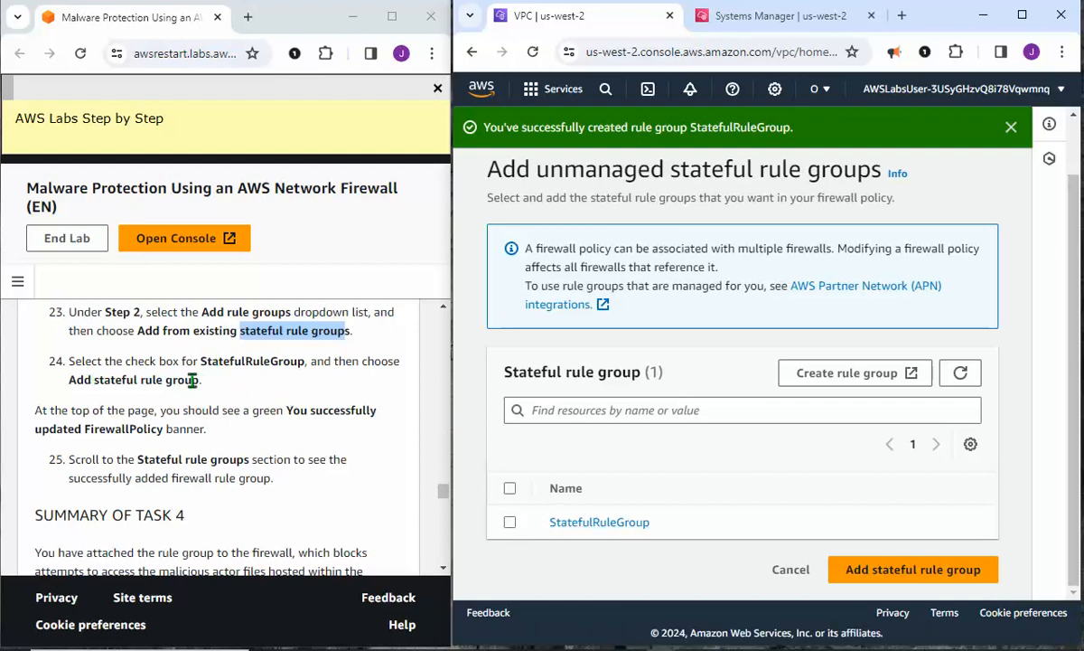
left_click(507, 523)
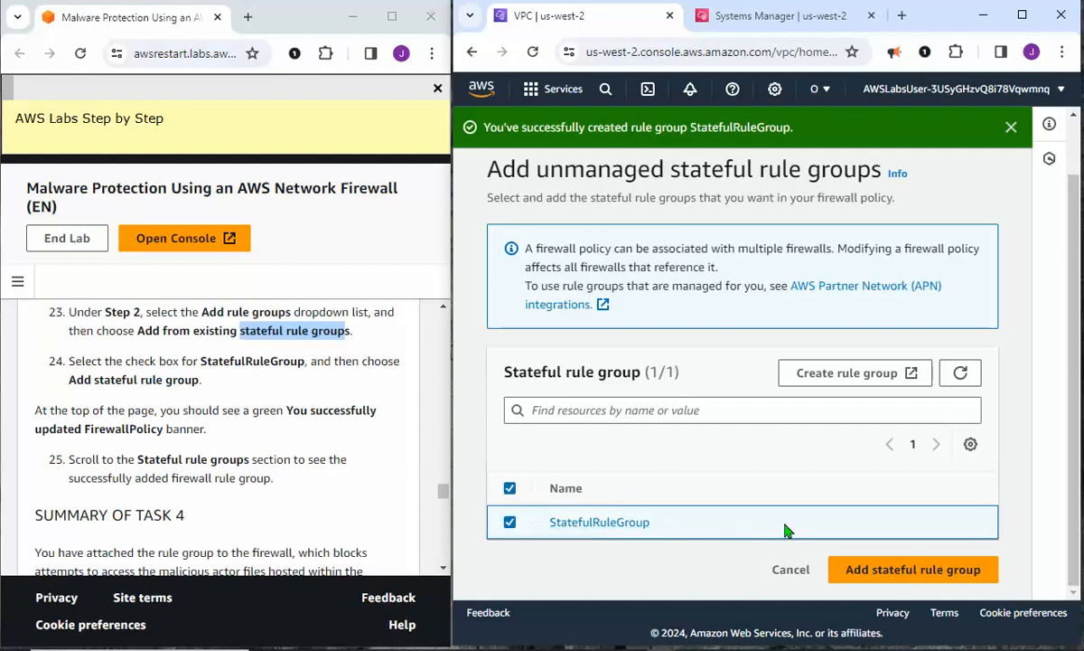
left_click(914, 571)
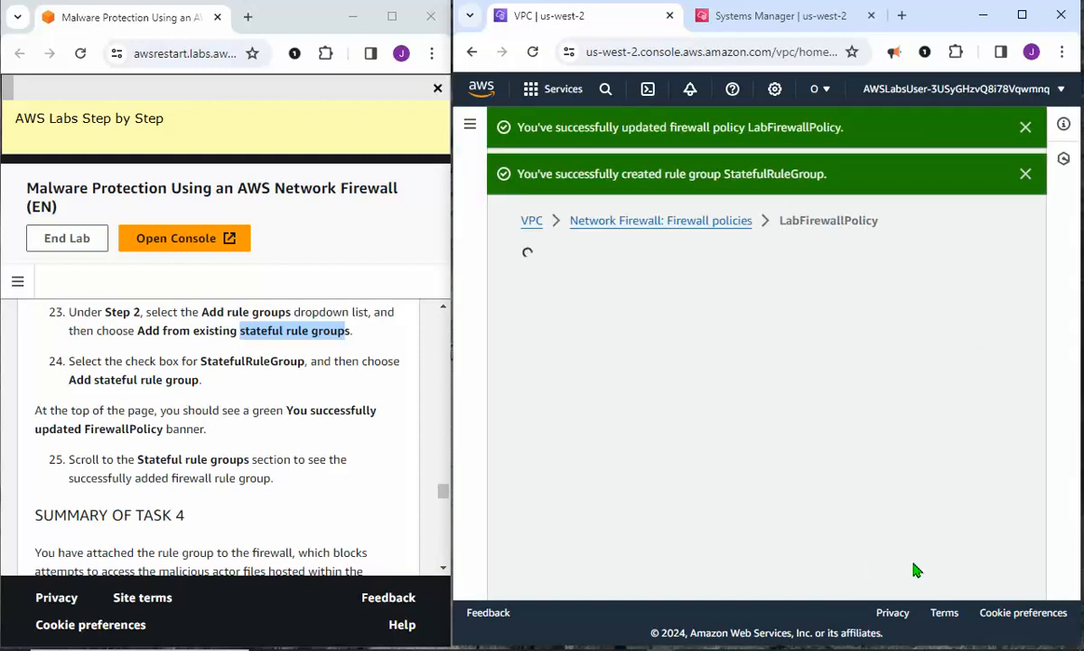
Step: Check the stateful rule groups listed in LabFirewallPolicy and read Task 5 in the lab guide about validating the solution
scroll(760, 488, "down", 10)
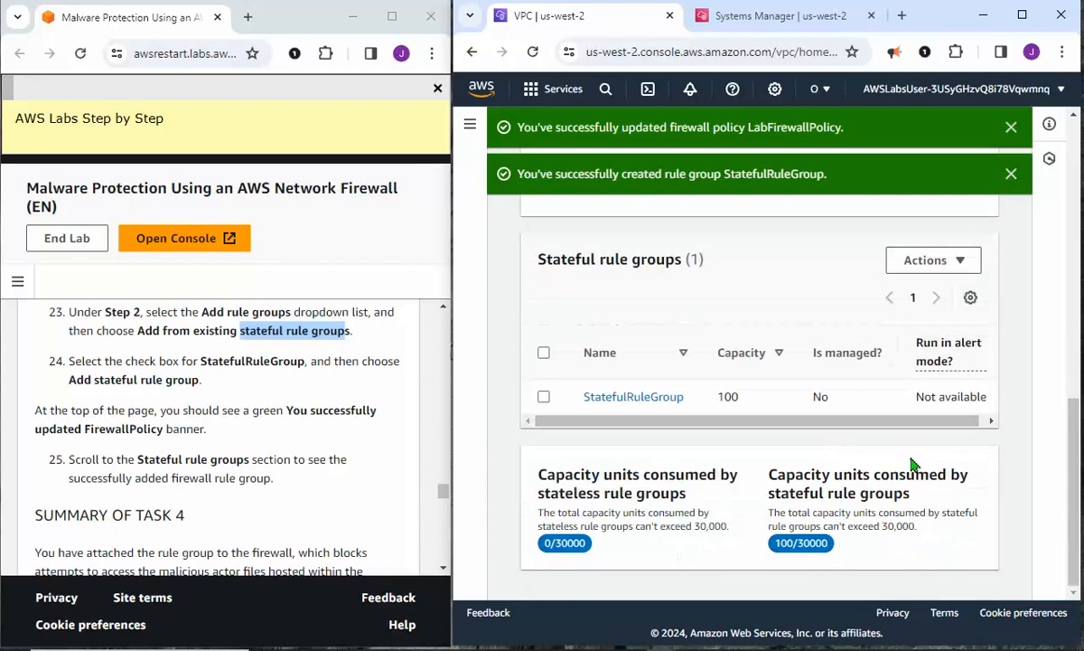
scroll(992, 465, "up", 10)
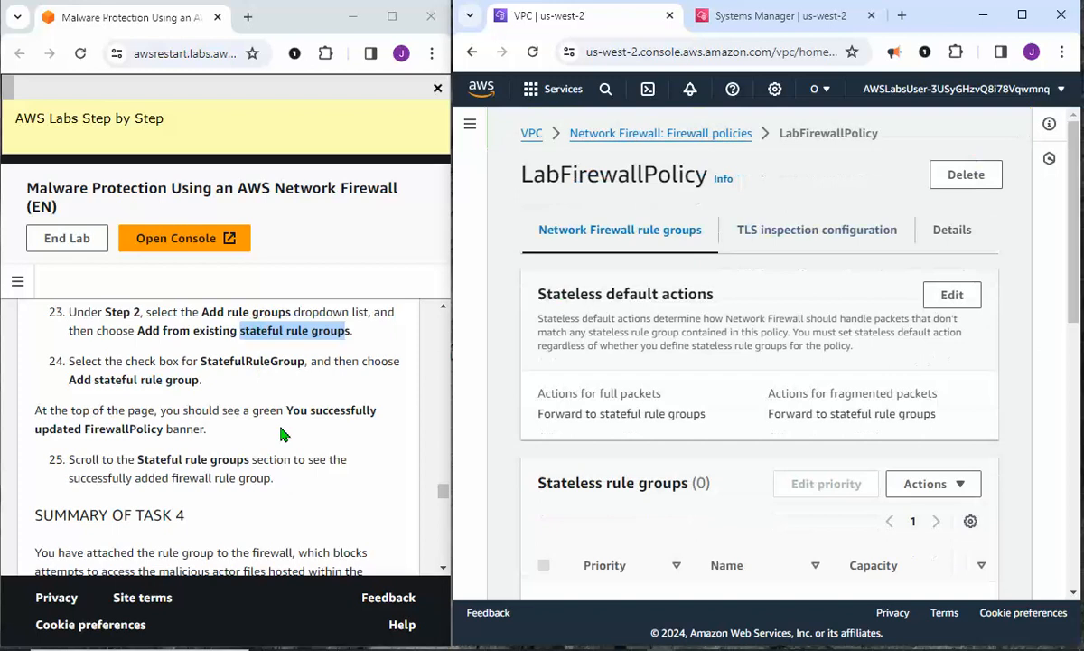
scroll(280, 434, "down", 2)
scroll(280, 434, "down", 1)
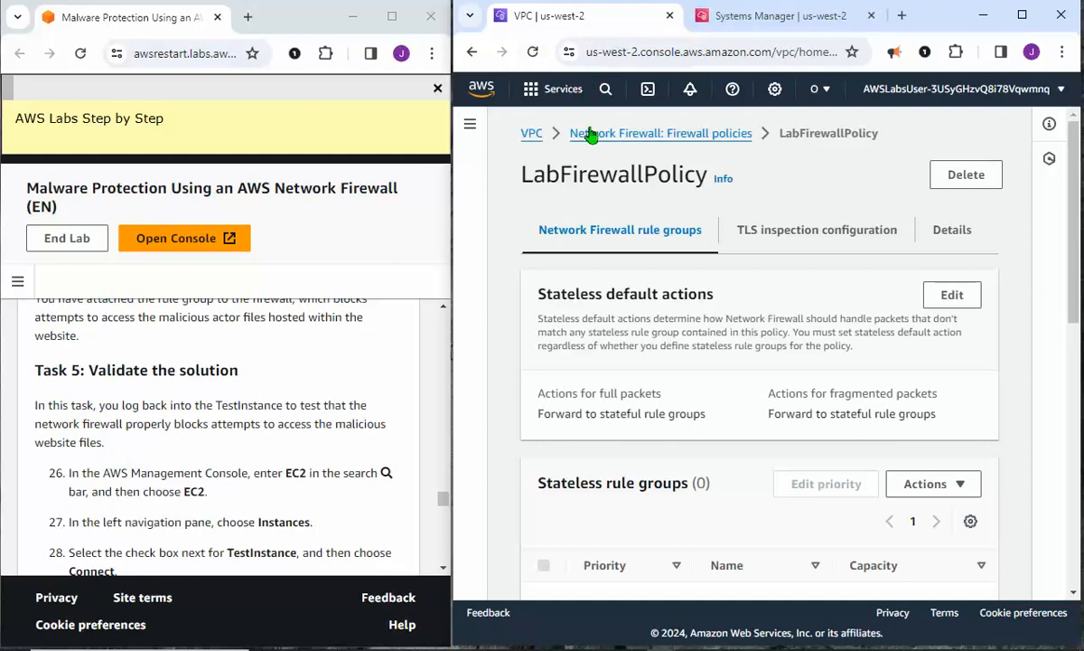
Step: Search the console for ec2, open the EC2 service and go to its Instances list
left_click(605, 89)
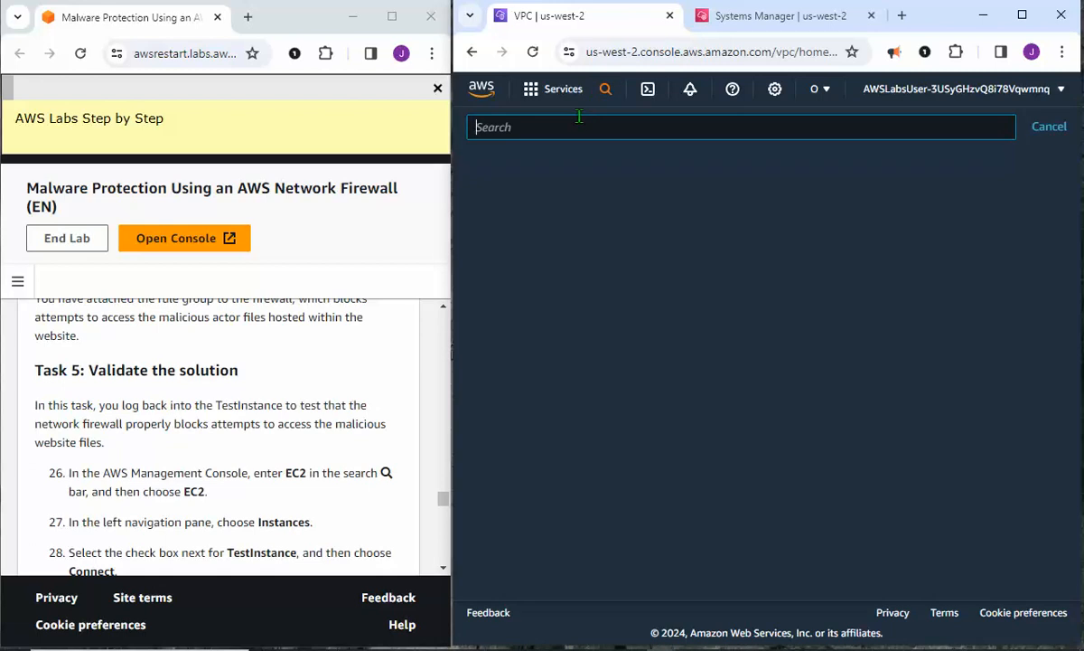
type("ec2")
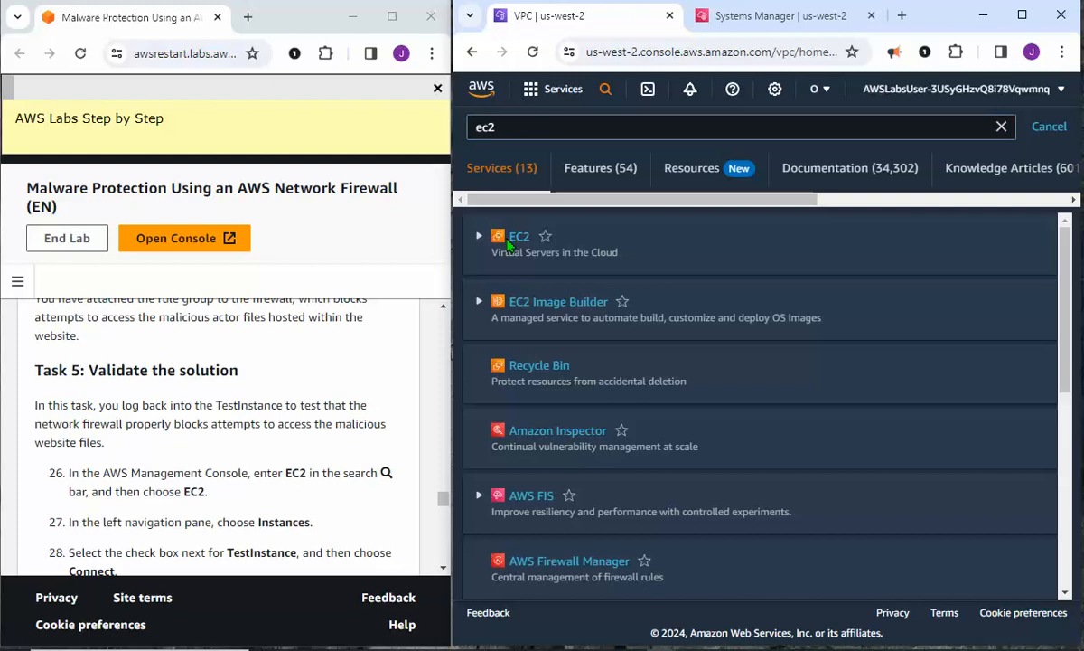
mouse_move(508, 241)
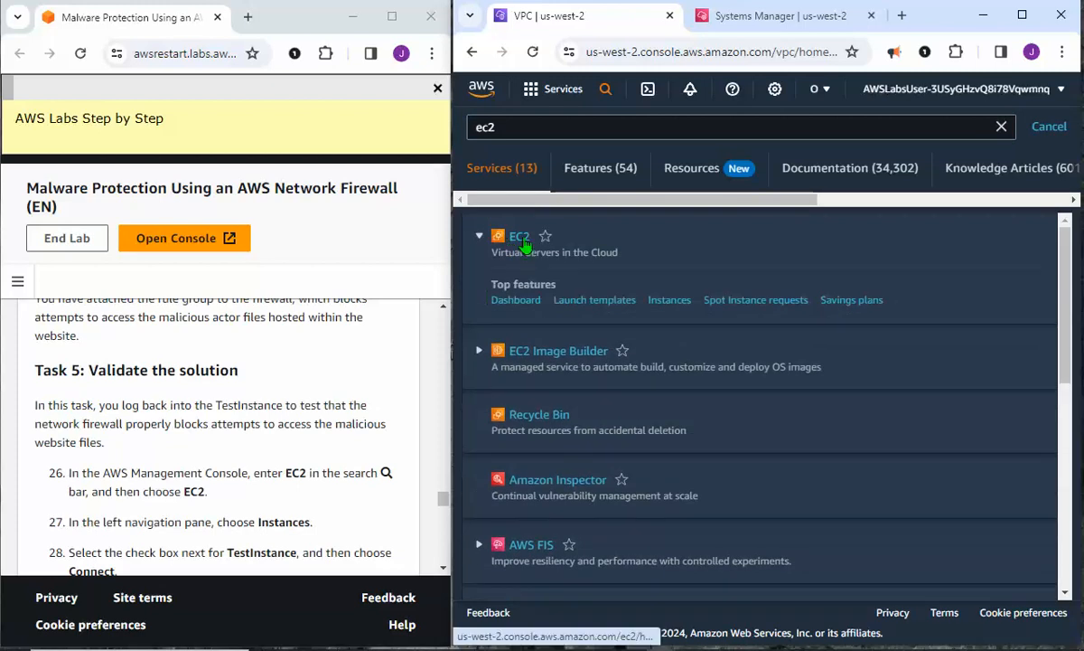
left_click(497, 237)
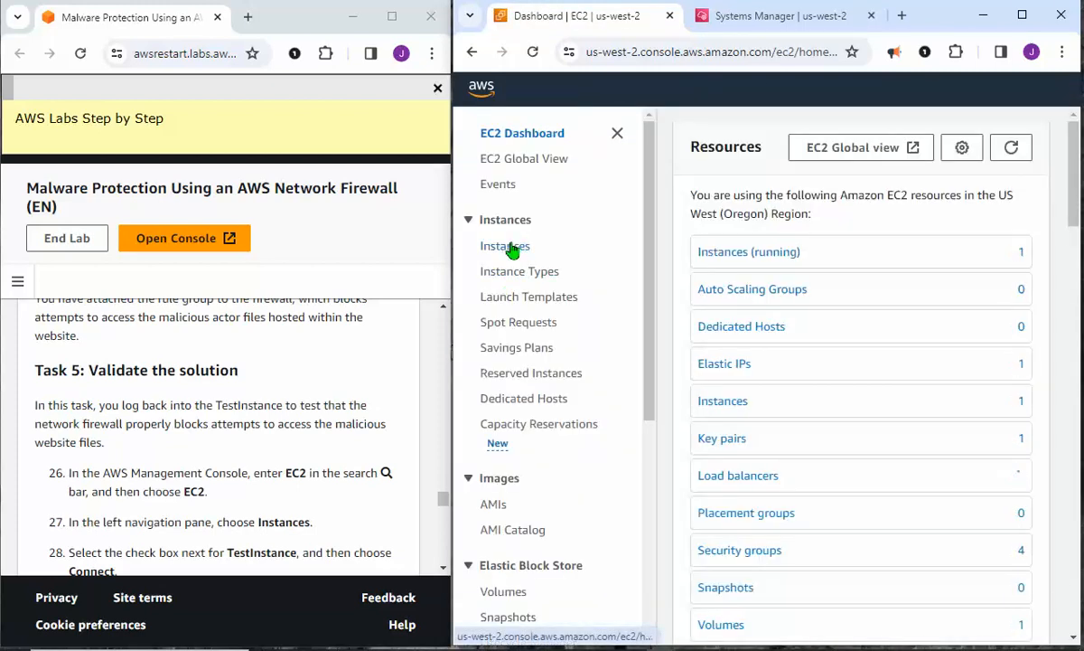
left_click(508, 246)
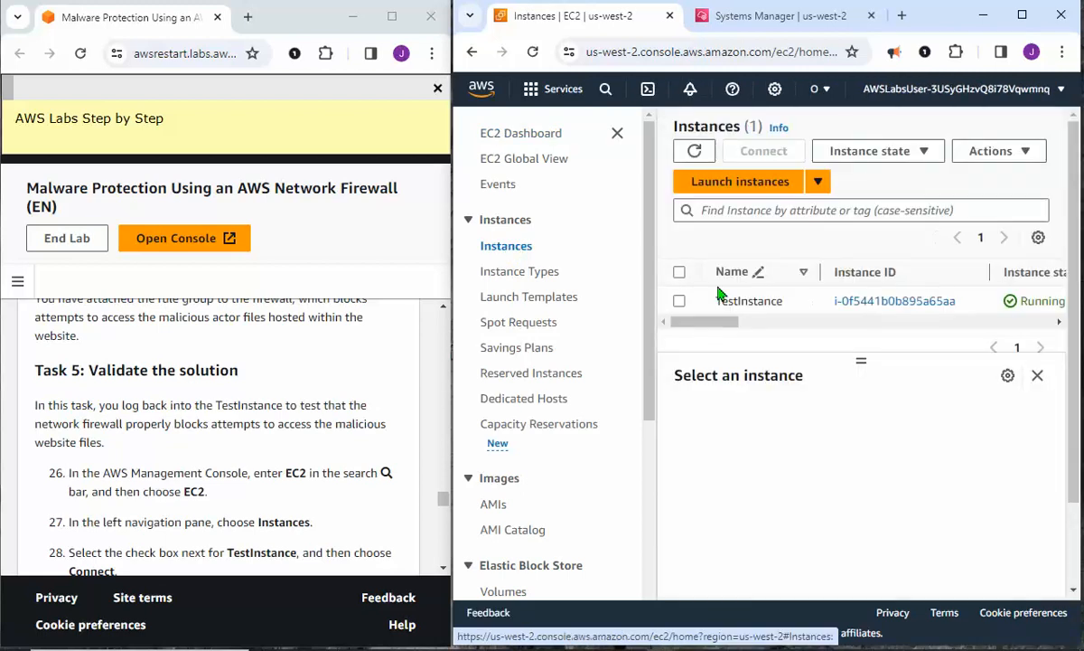
Step: Select TestInstance, collapse the navigation pane and open the instance's connection options
scroll(181, 529, "down", 1)
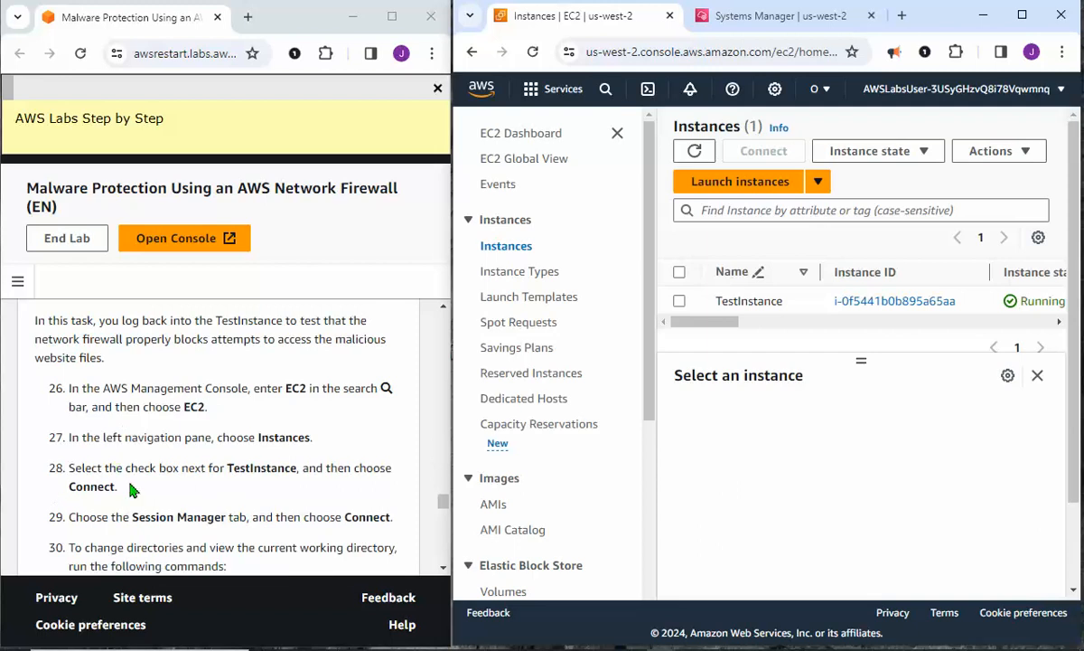
left_click(711, 302)
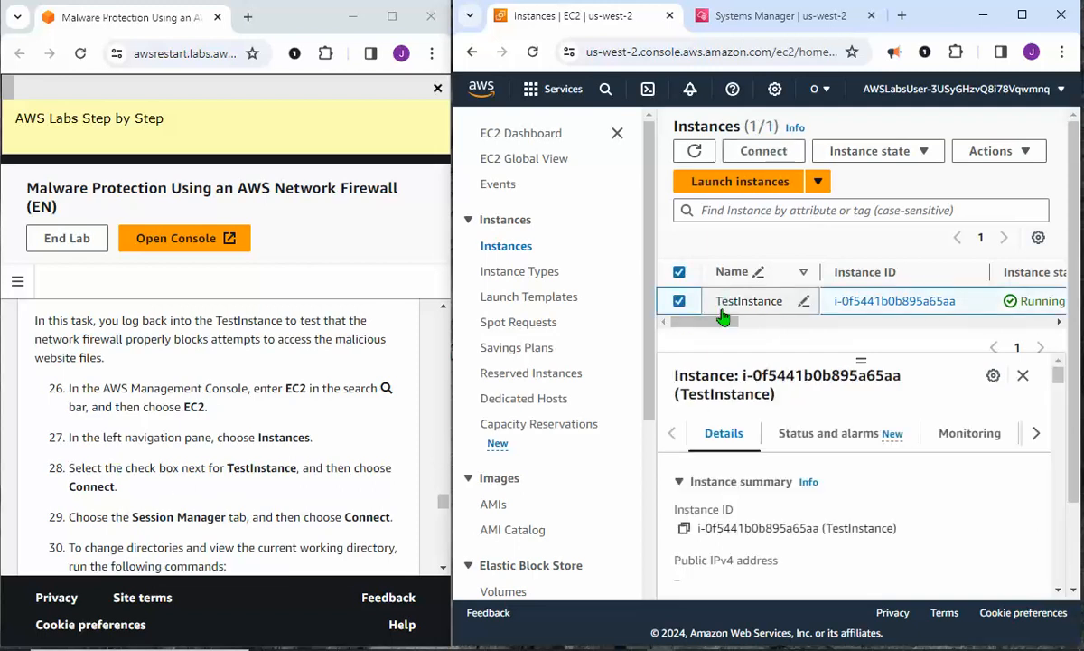
left_click(618, 134)
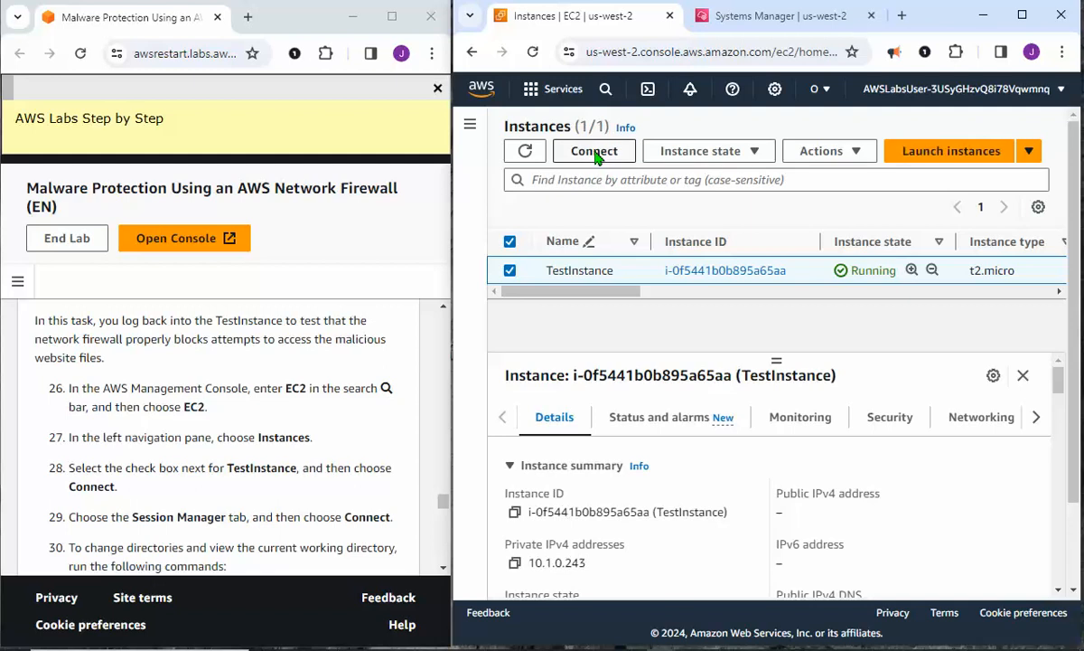
left_click(595, 152)
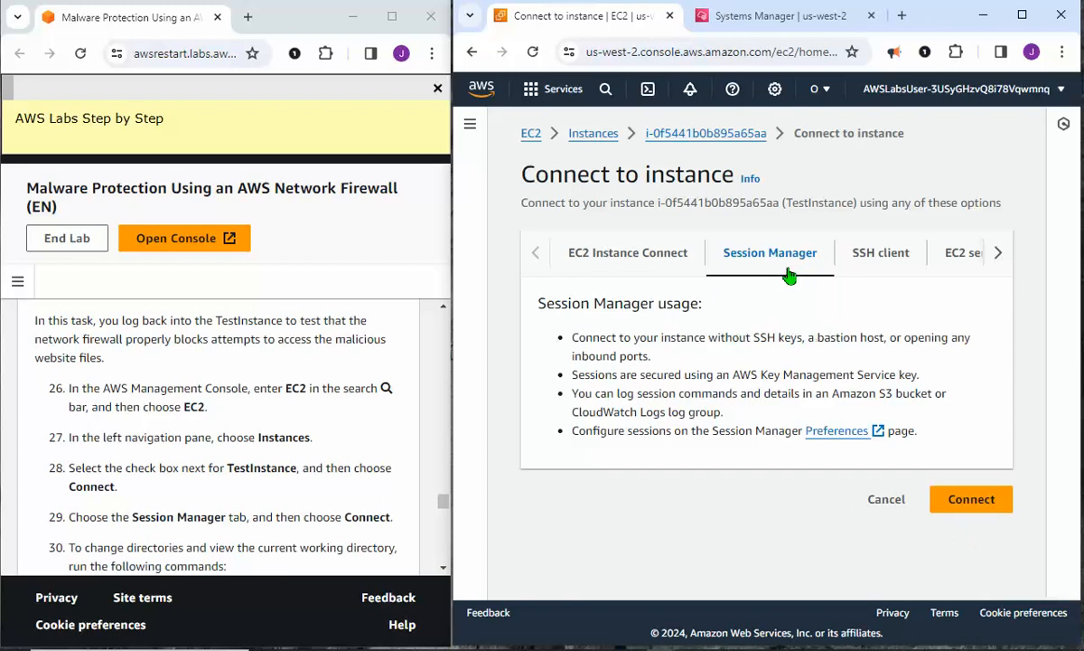
Step: Connect to TestInstance through Session Manager, and run cd ~ and pwd in the session
left_click(975, 498)
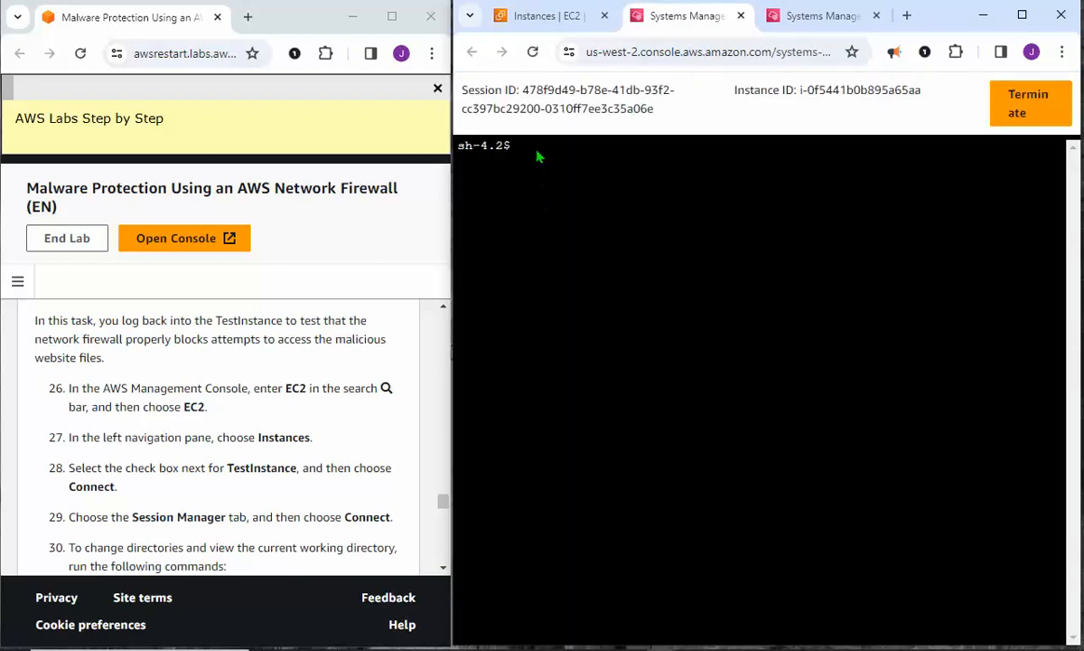
scroll(320, 387, "down", 1)
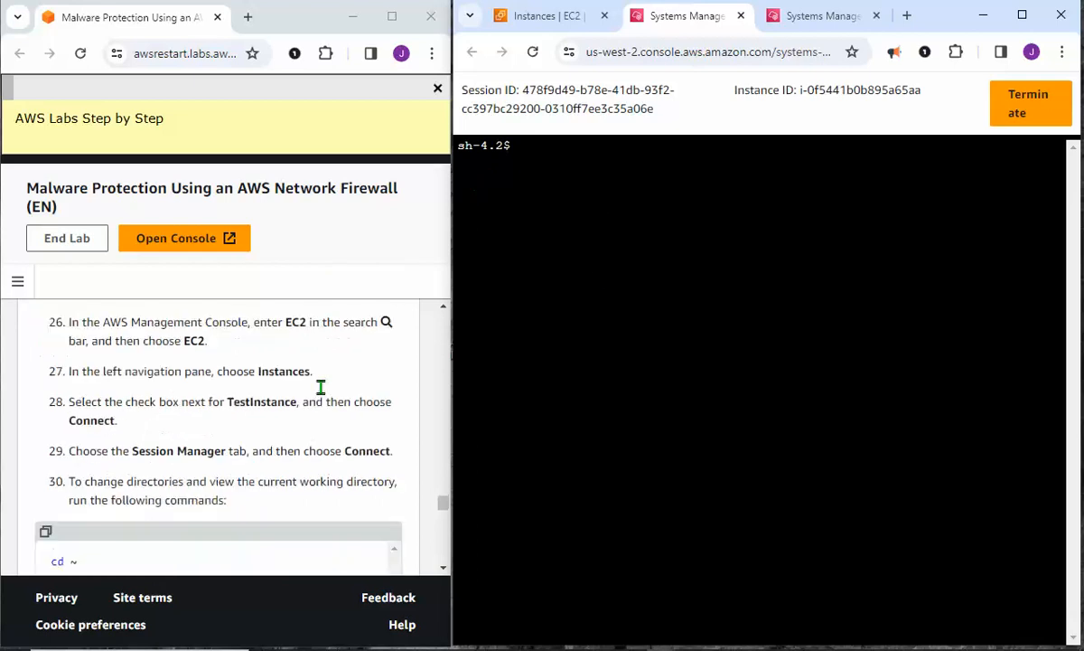
scroll(321, 386, "down", 2)
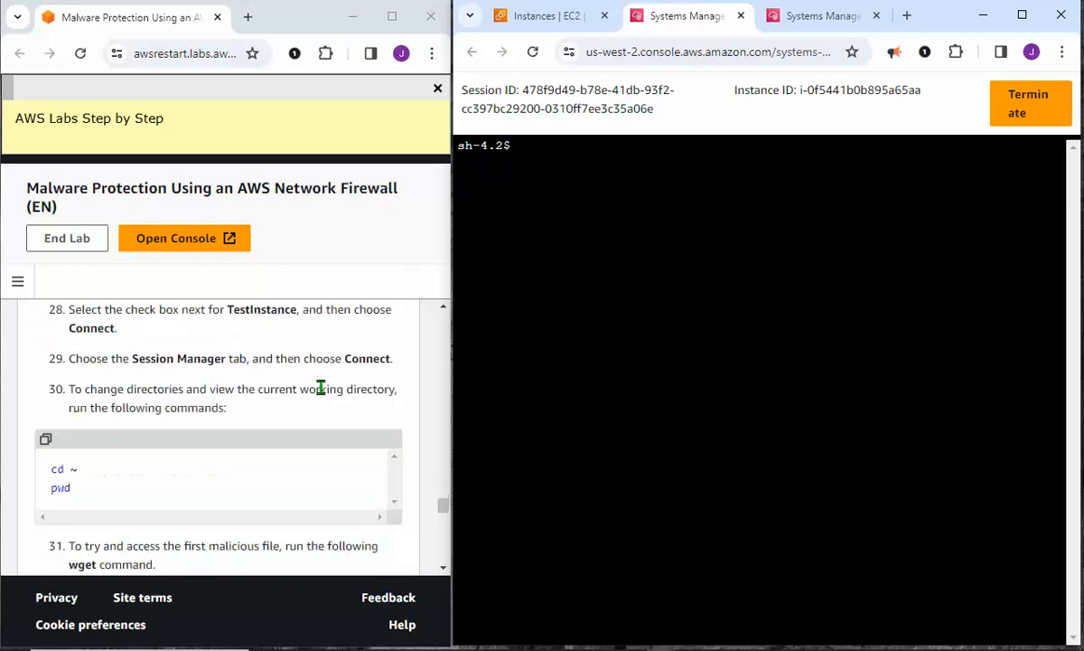
left_click(534, 160)
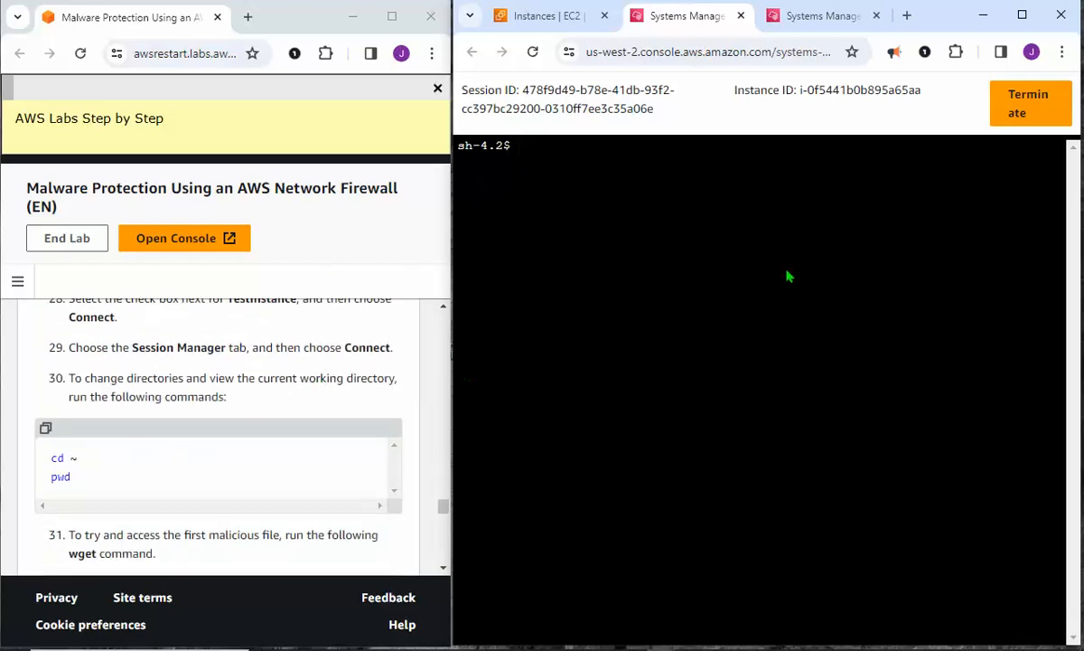
type("cd ~")
key("Return")
type("pwd")
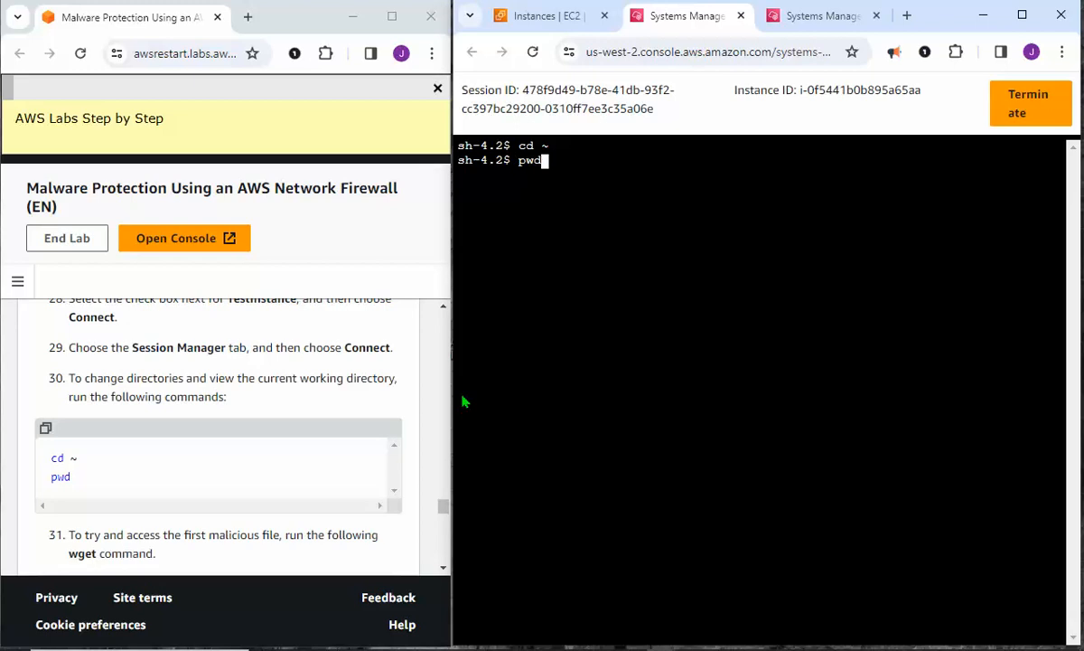
key("Return")
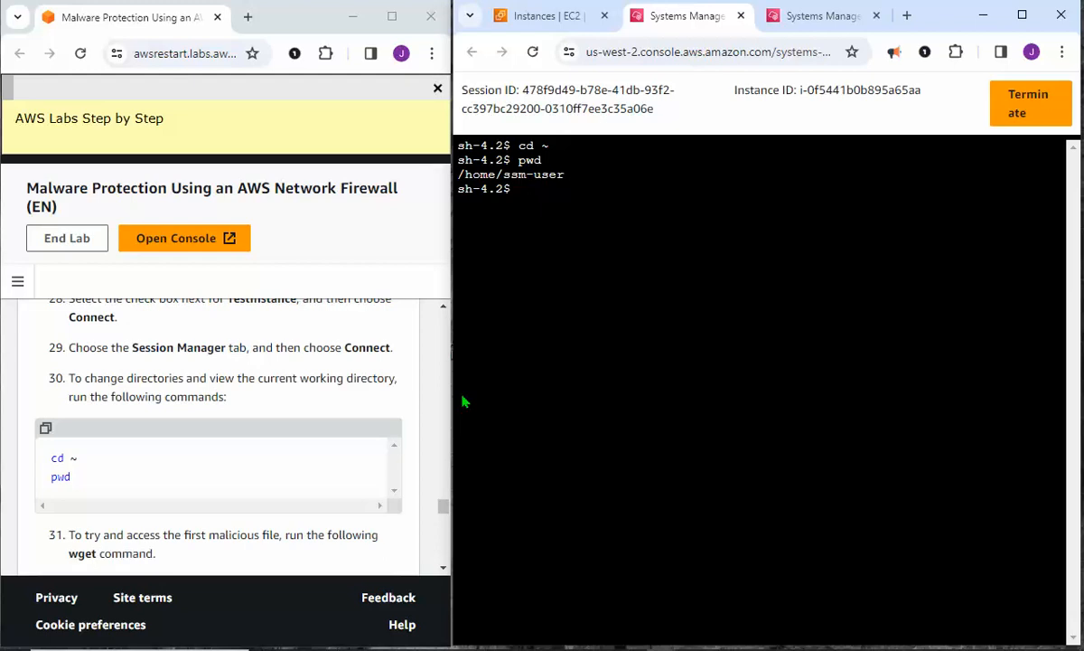
key("Return")
scroll(343, 456, "down", 2)
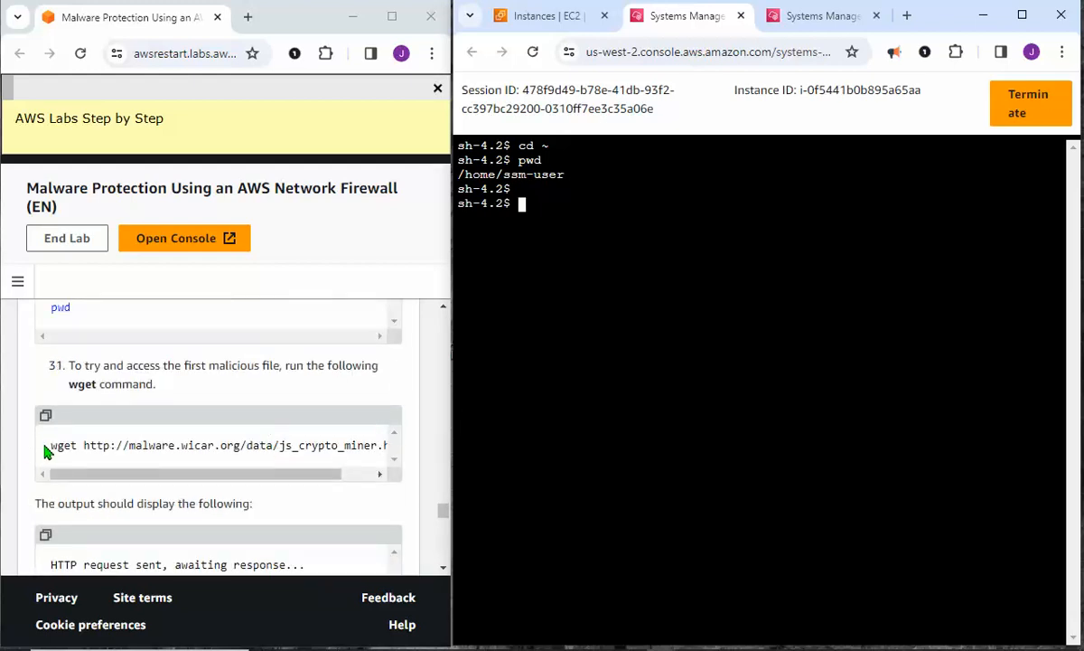
left_click_drag(49, 445, 392, 443)
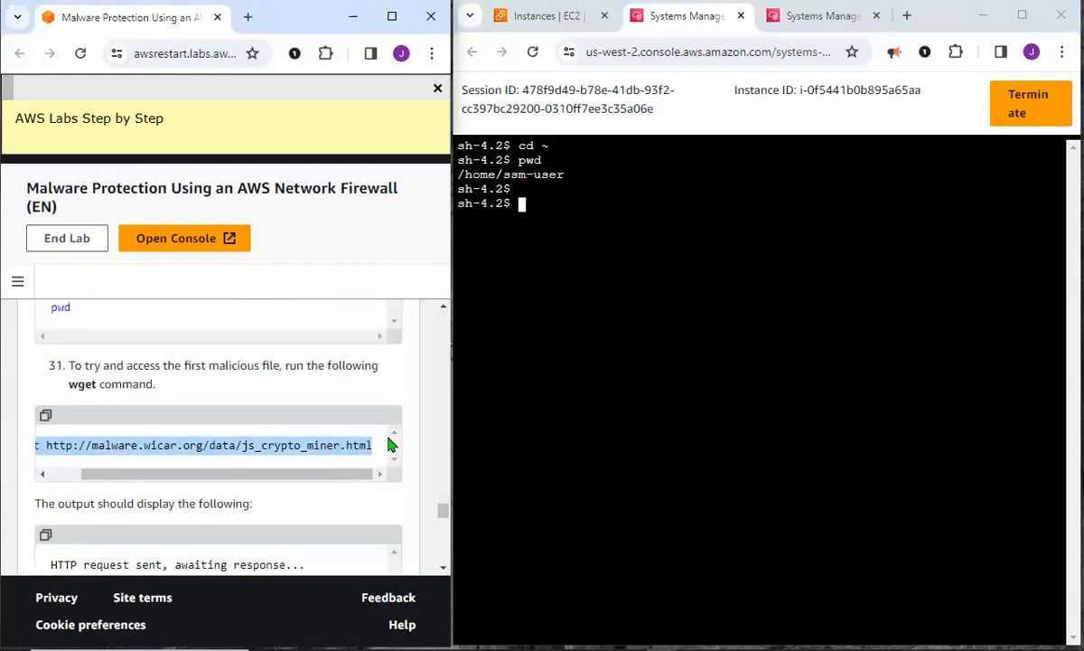
right_click(308, 442)
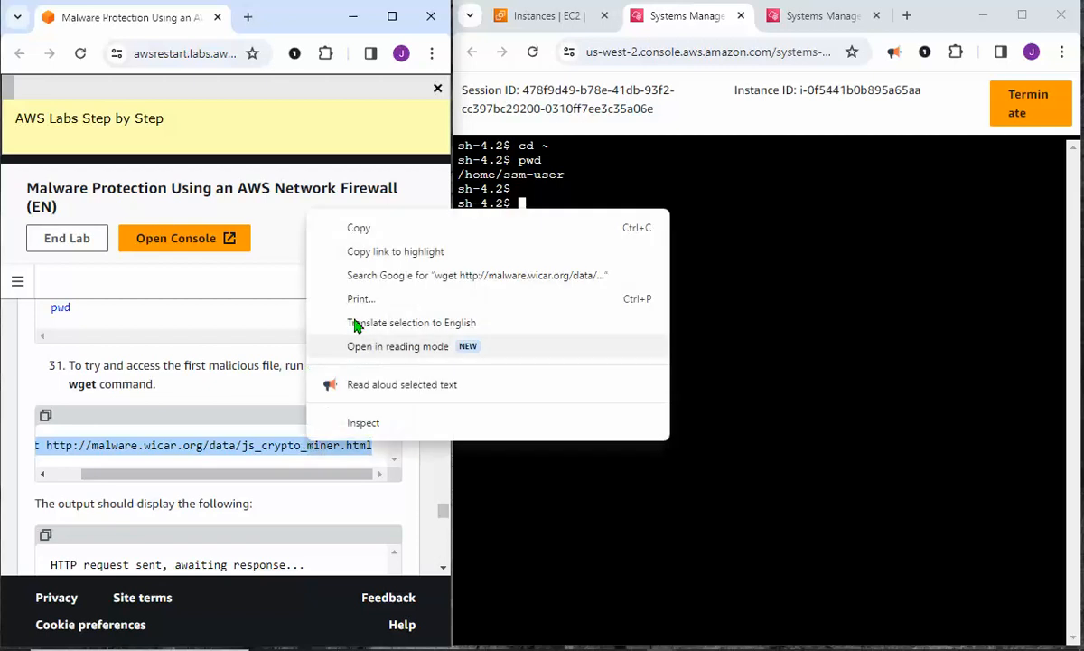
left_click(358, 229)
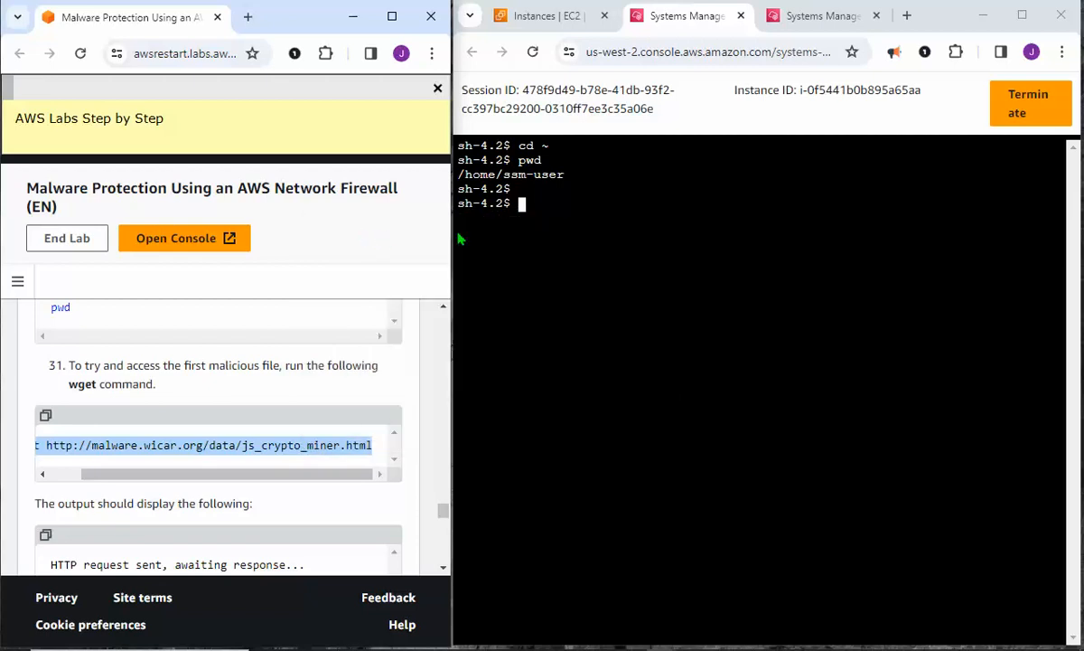
right_click(524, 205)
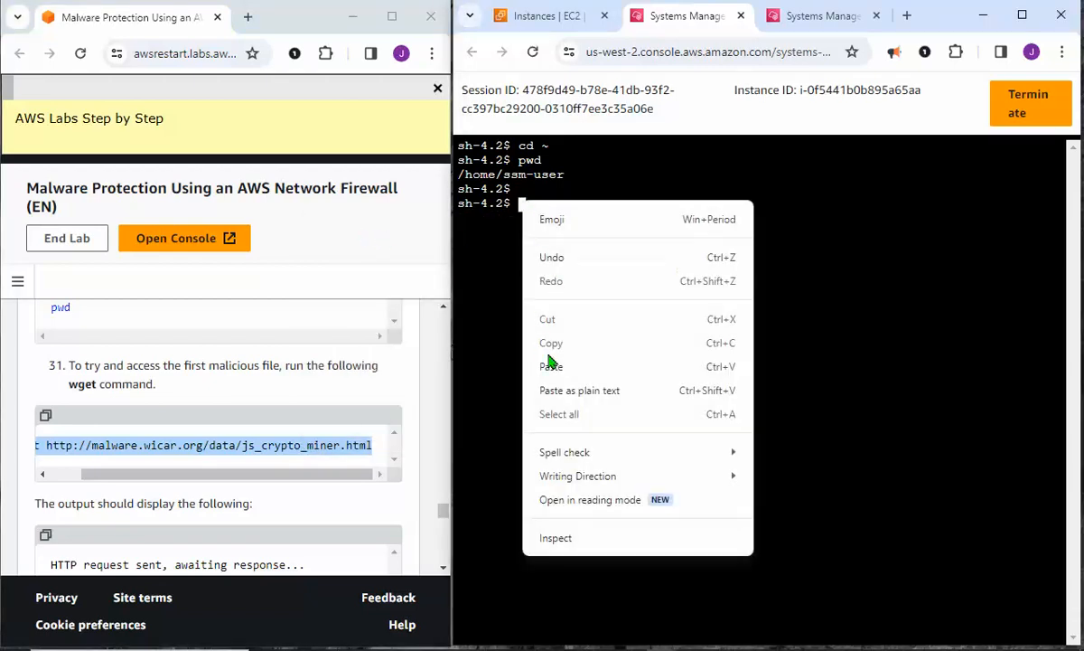
left_click(550, 366)
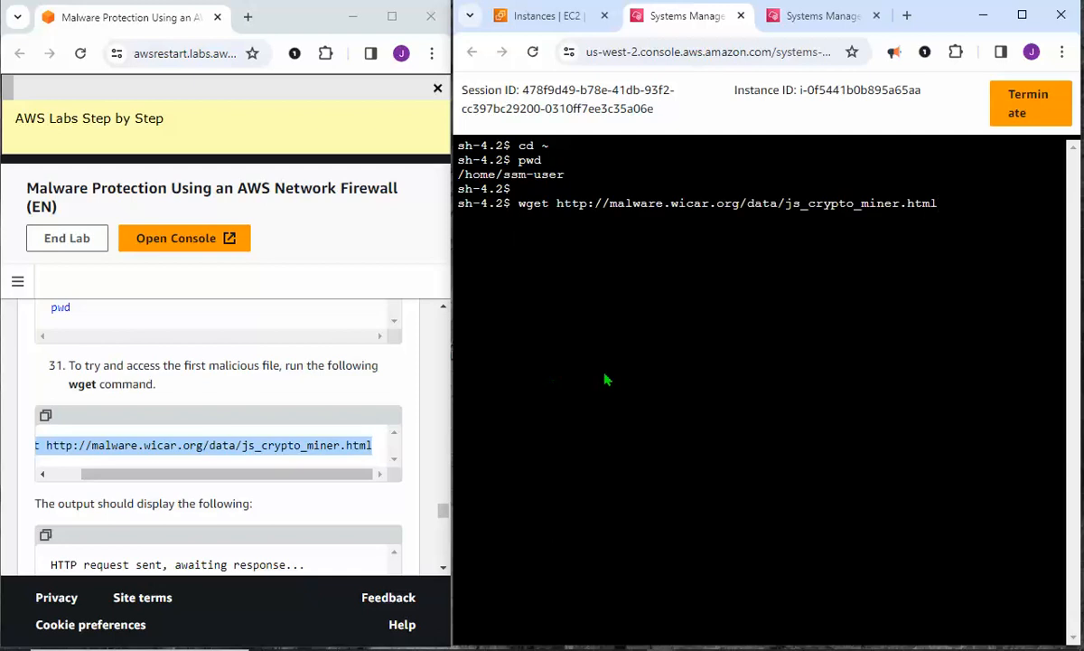
key("Return")
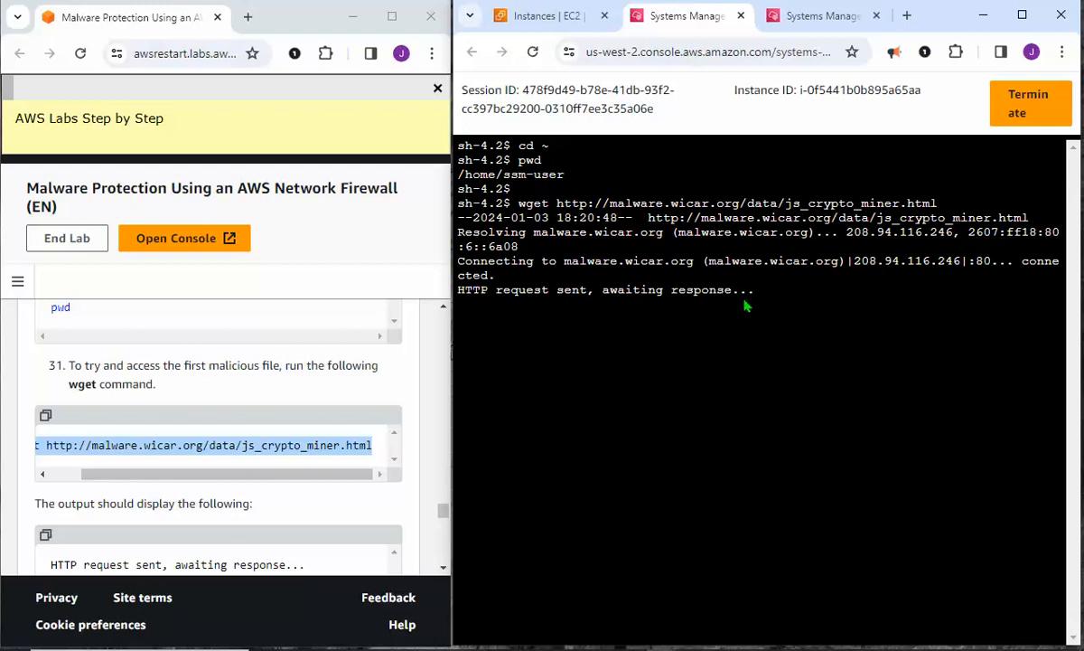
Step: Stop the running js_crypto_miner.html request as the lab guide instructs and clear the terminal
scroll(194, 472, "down", 1)
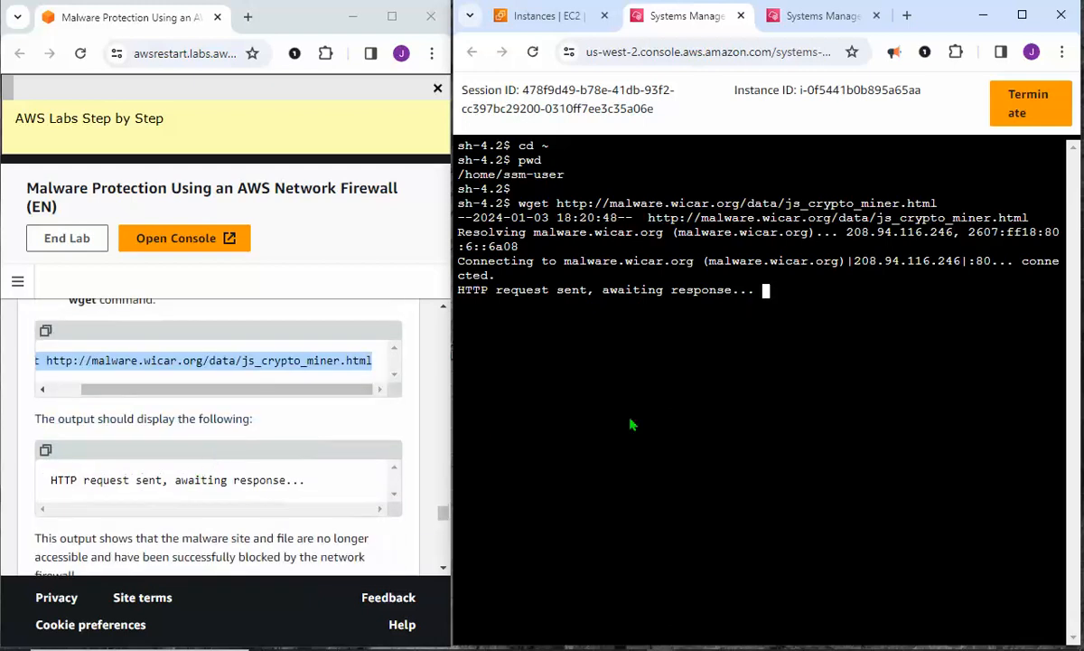
scroll(336, 503, "down", 1)
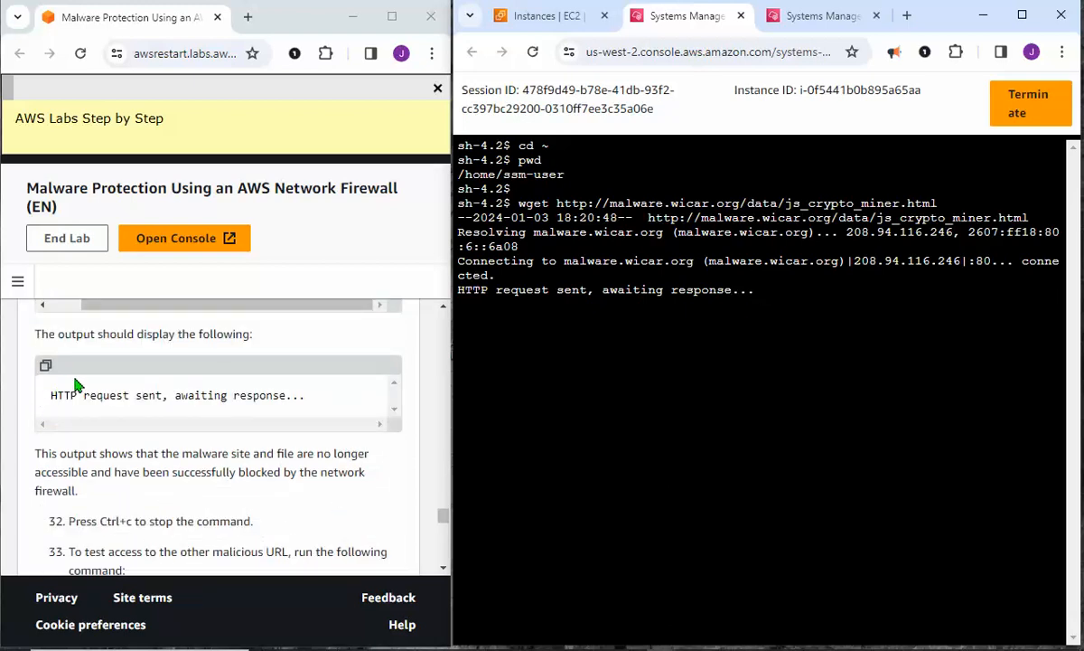
left_click_drag(48, 398, 297, 395)
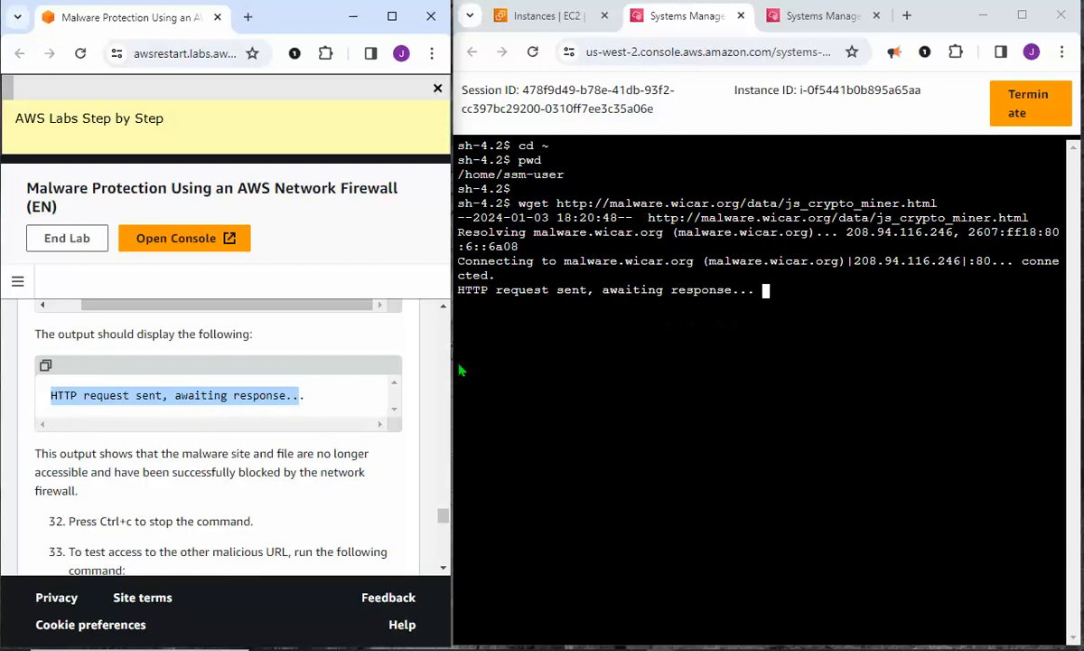
scroll(287, 400, "down", 1)
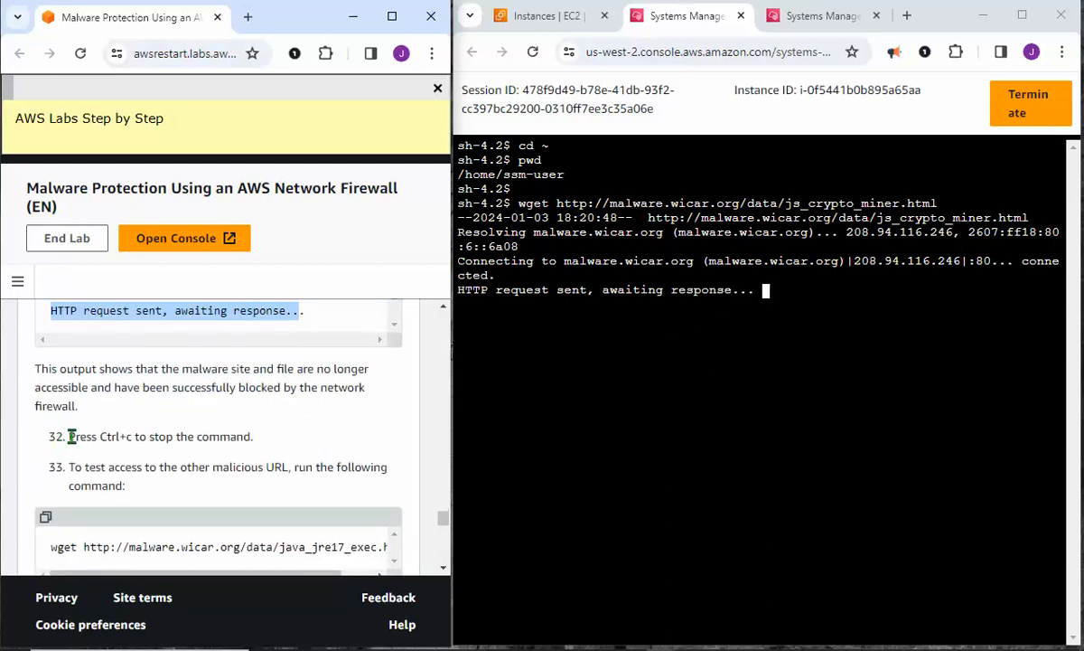
left_click_drag(69, 436, 259, 442)
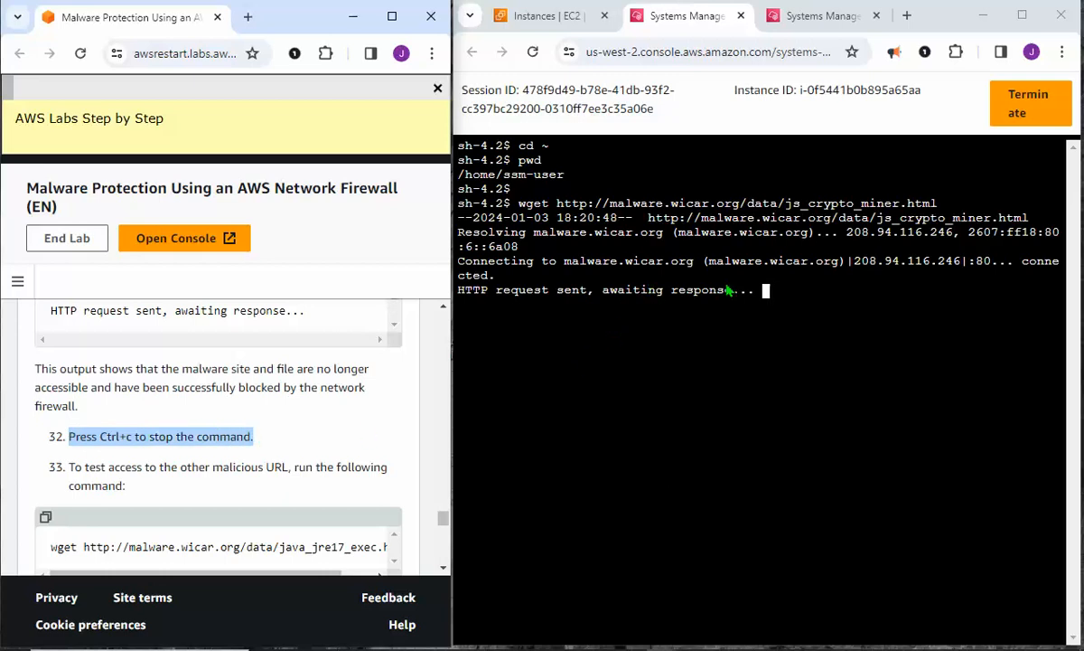
left_click(766, 295)
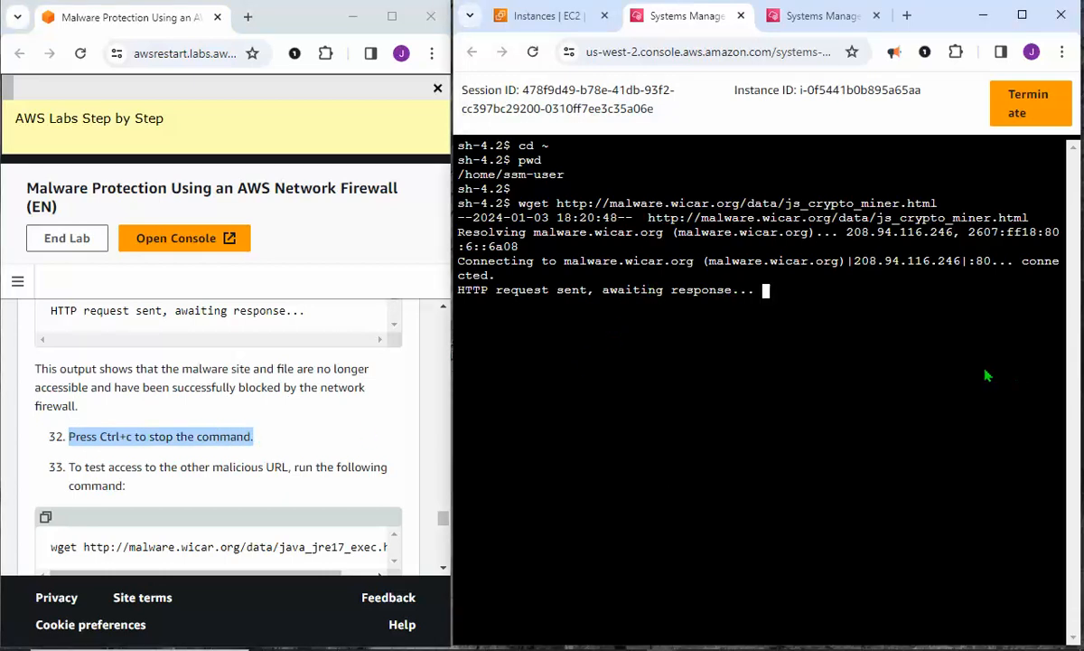
key("ctrl+c")
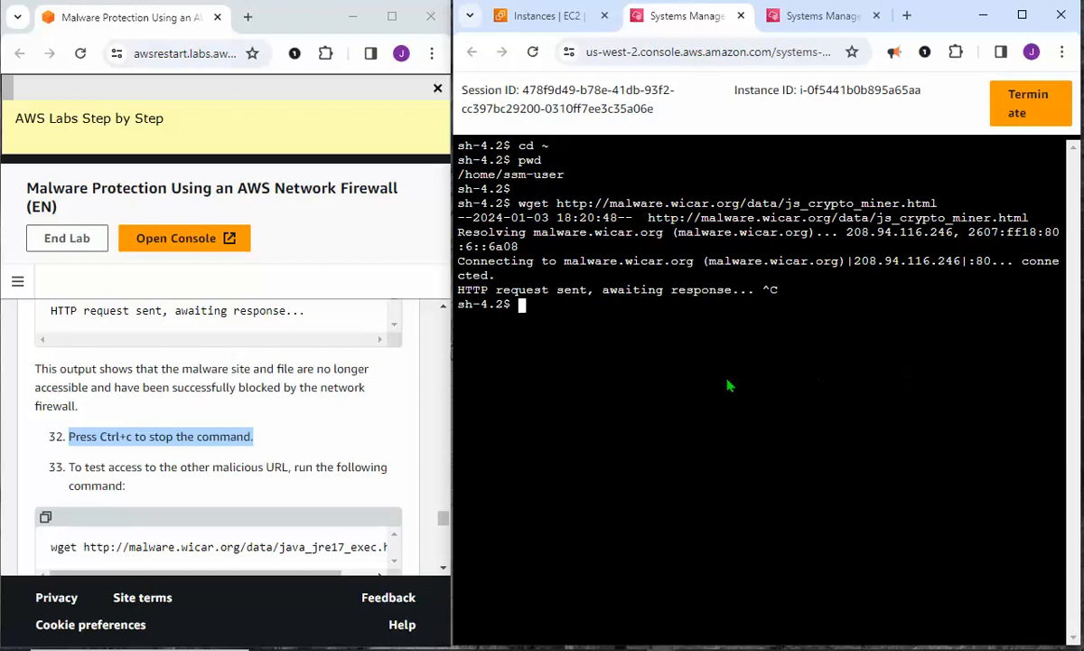
key("Return")
key("Return")
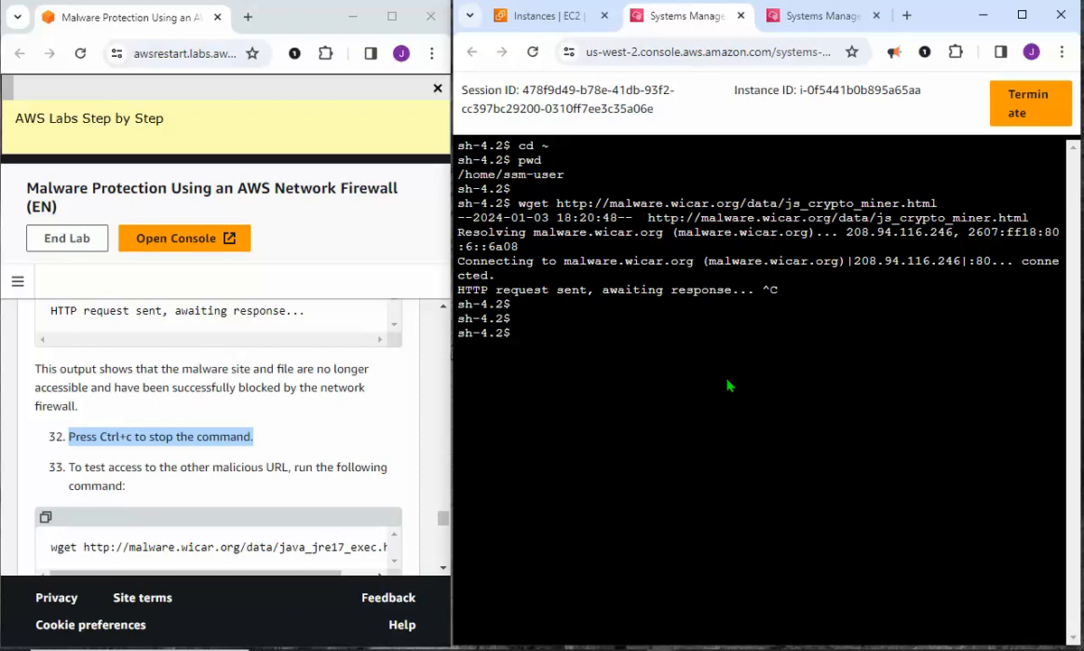
type("clear")
key("Return")
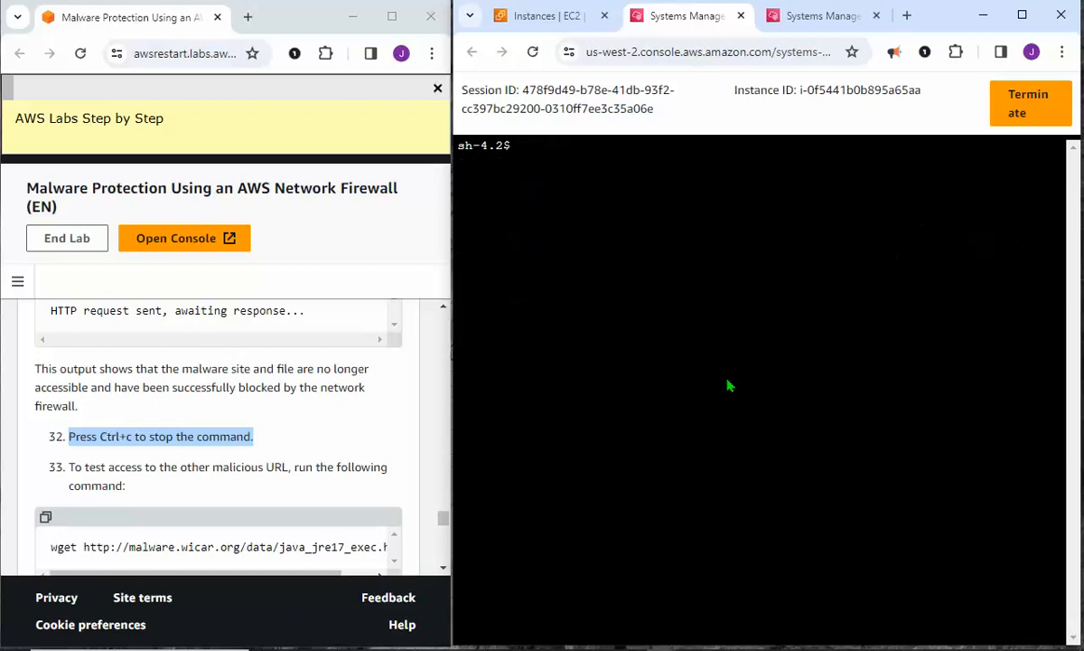
scroll(144, 406, "down", 2)
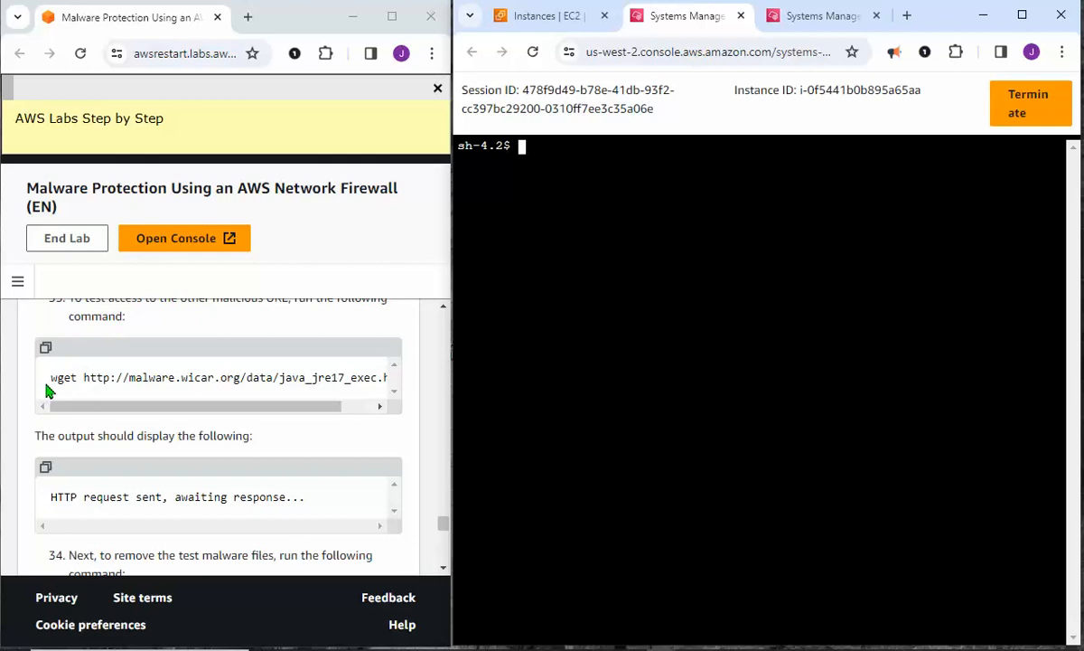
left_click_drag(50, 378, 367, 378)
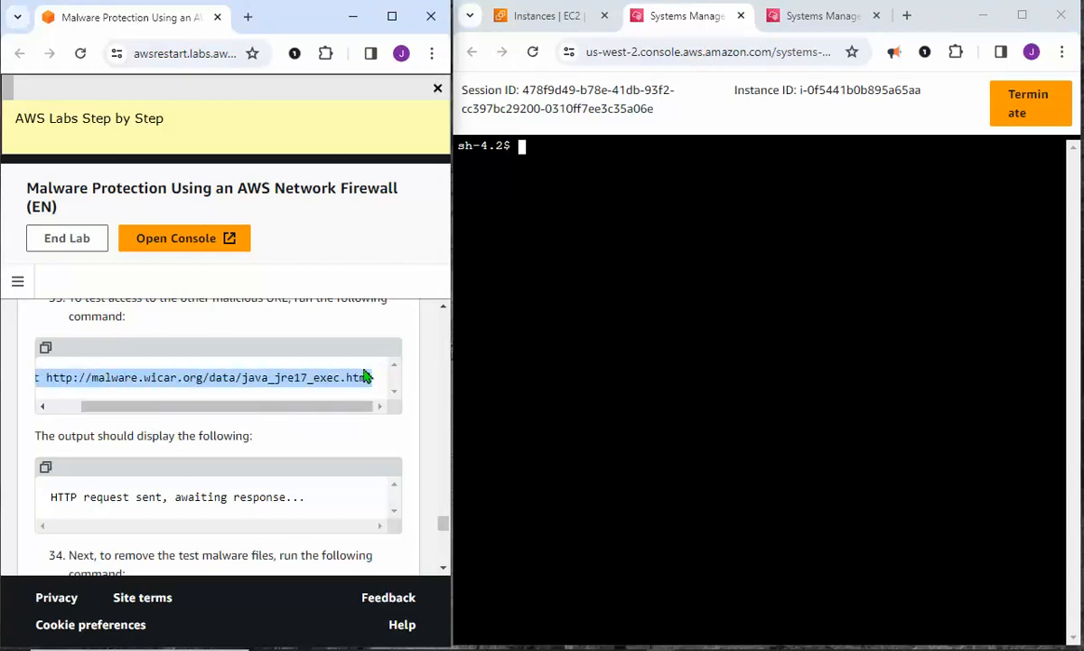
right_click(335, 380)
left_click(361, 389)
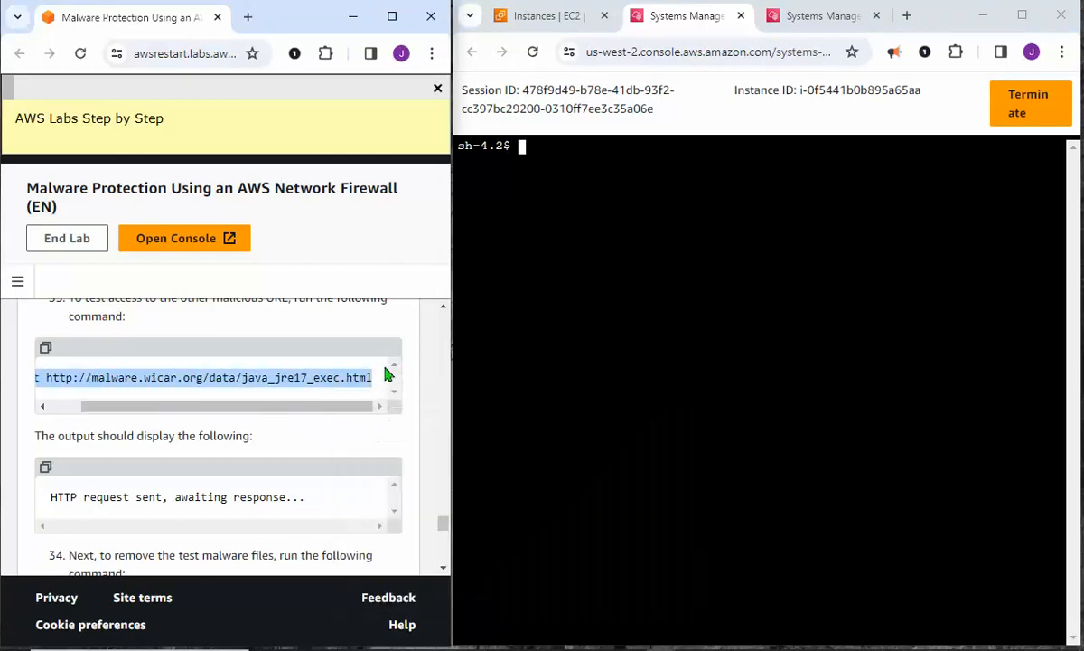
right_click(535, 151)
left_click(576, 312)
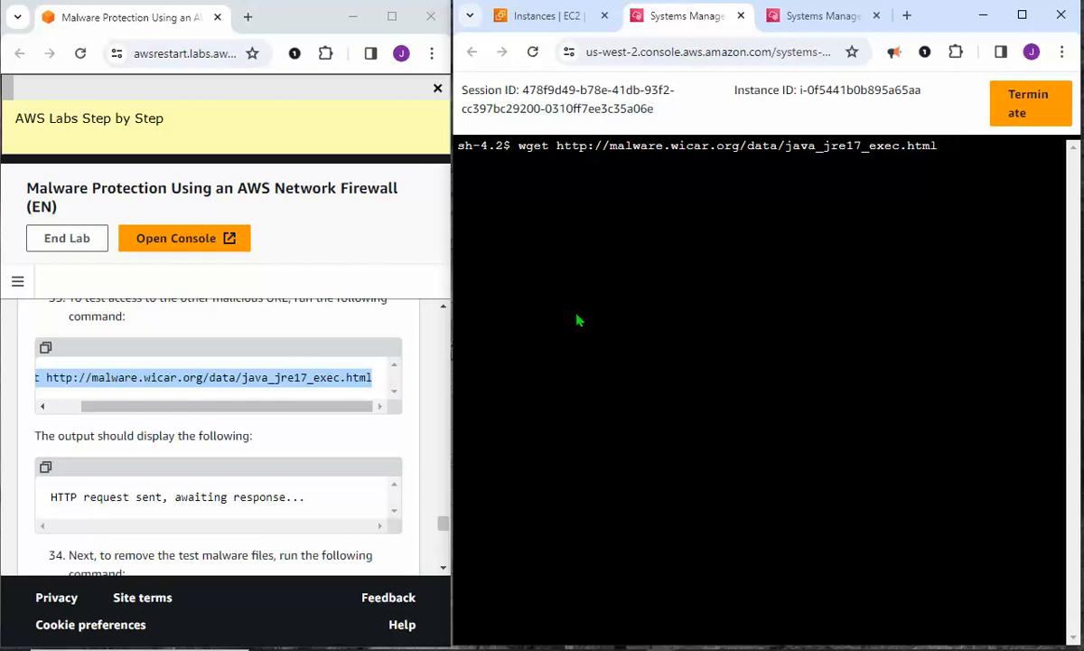
key("Return")
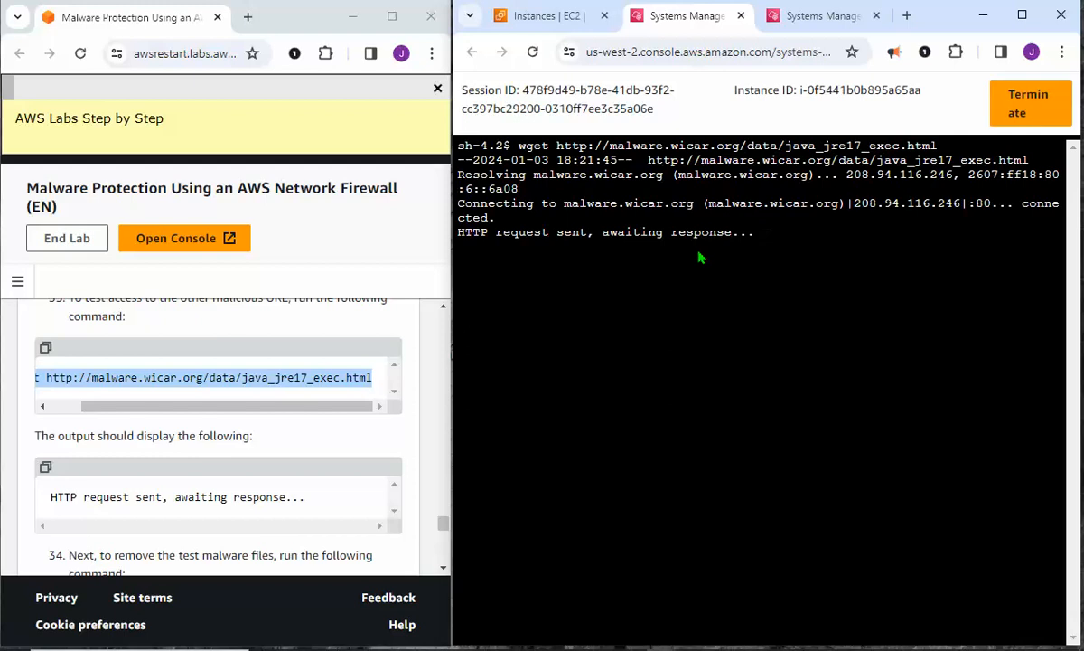
Step: Stop the running java_jre17_exec.html request and list the files in the home directory with ls
scroll(244, 441, "down", 2)
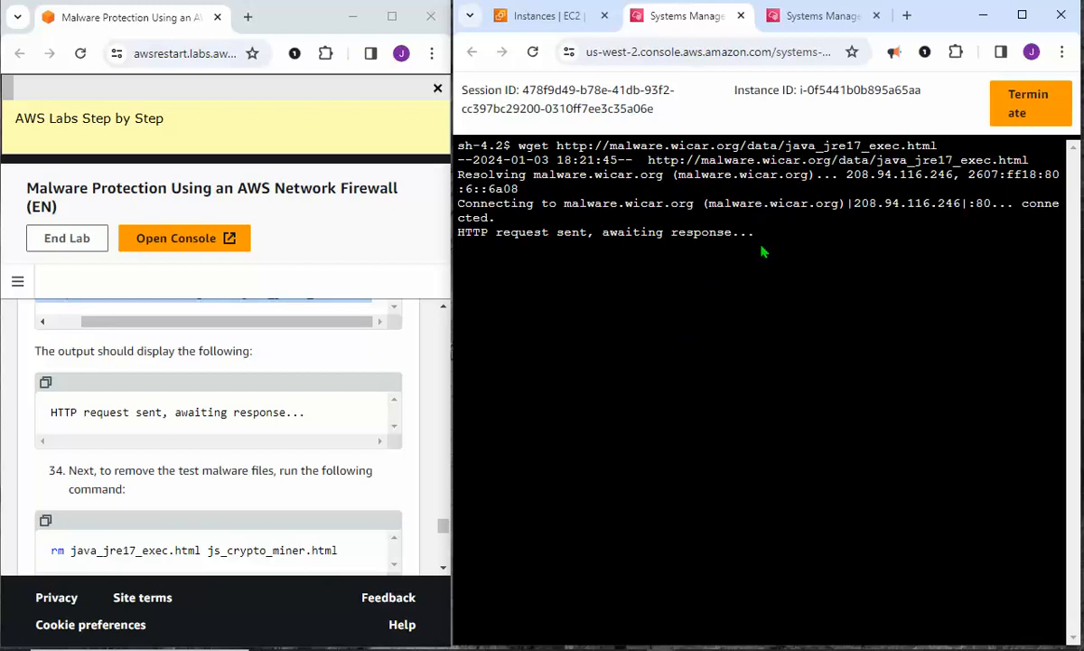
key("ctrl+c")
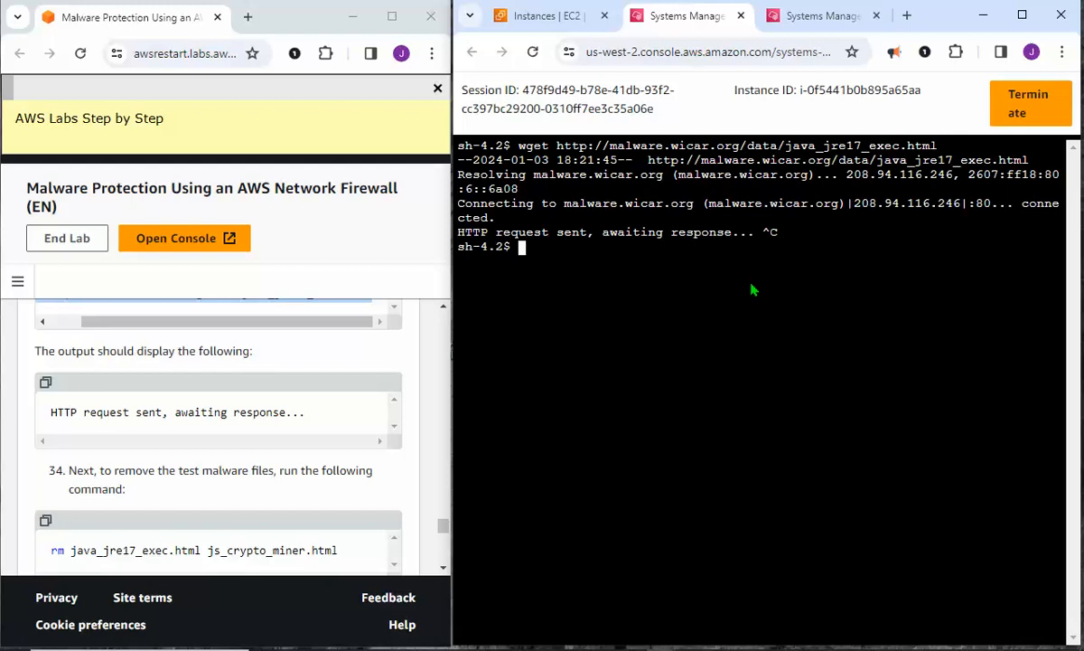
key("Return")
scroll(217, 461, "down", 2)
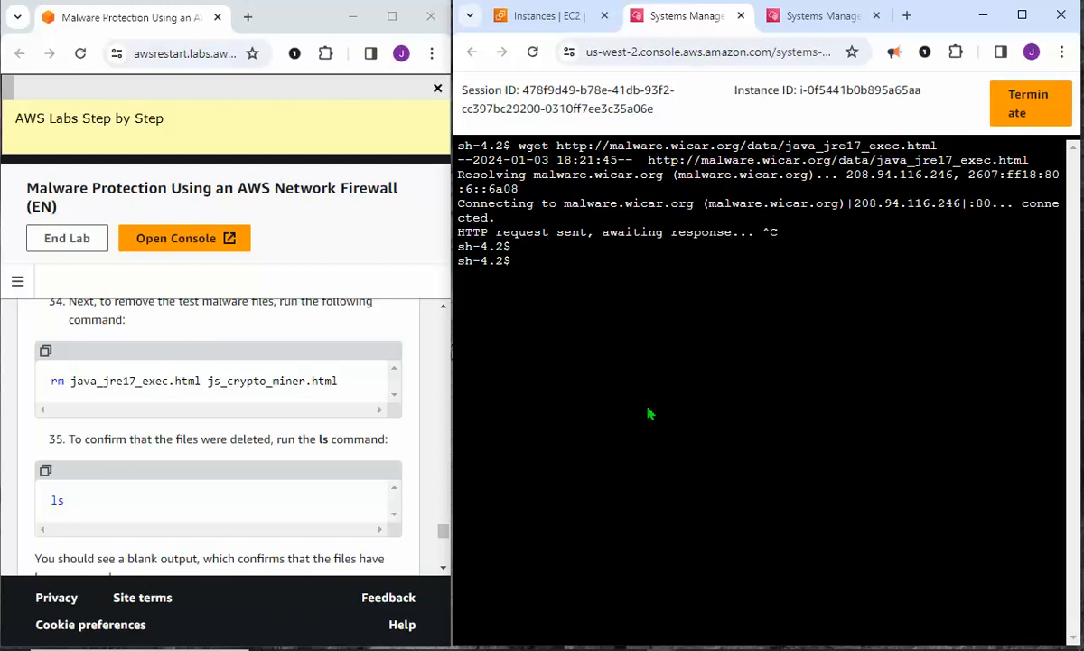
type("ls")
key("Return")
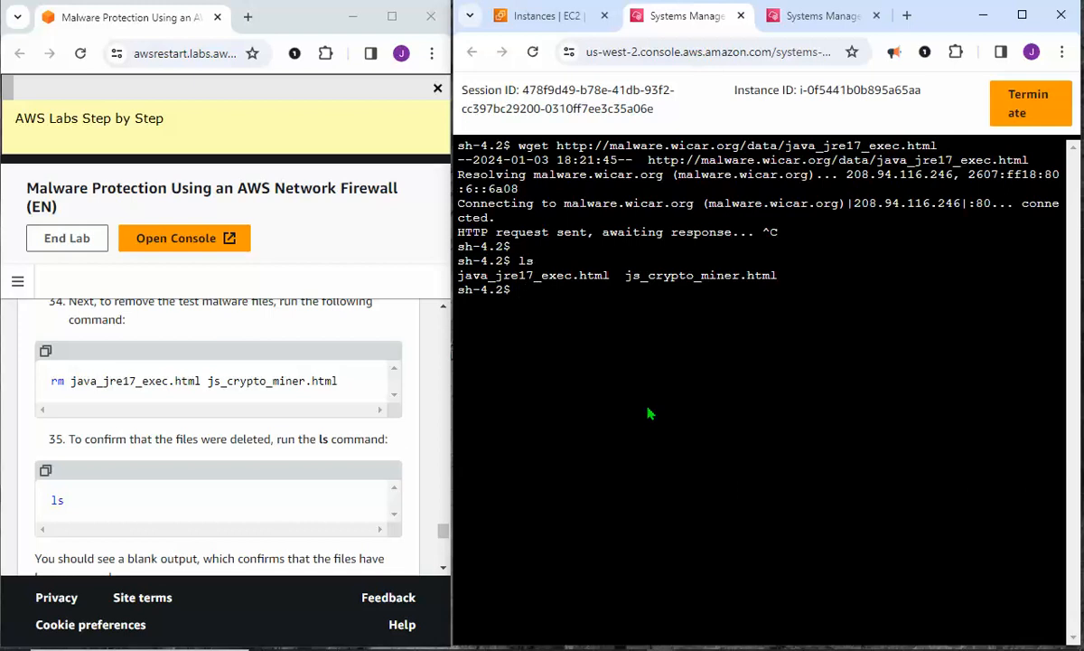
Step: Remove the test malware files with rm *.* and list the directory again with ls to check the deletion
type("d")
type("m *.")
type("*")
key("Return")
type("cl")
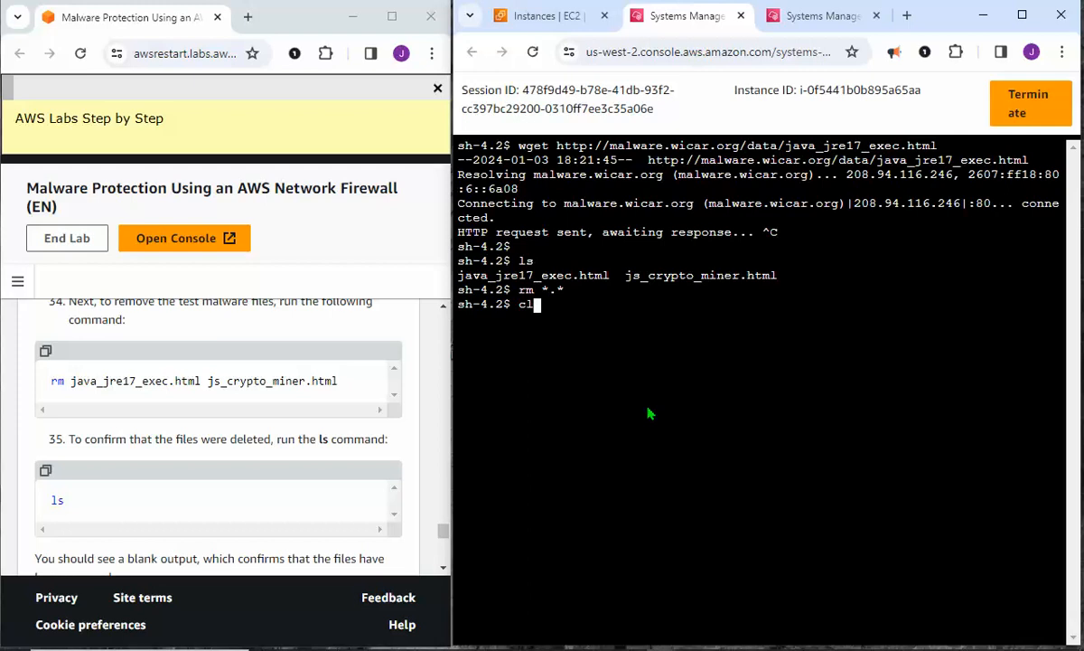
key("BackSpace")
key("BackSpace")
type("ls")
key("Return")
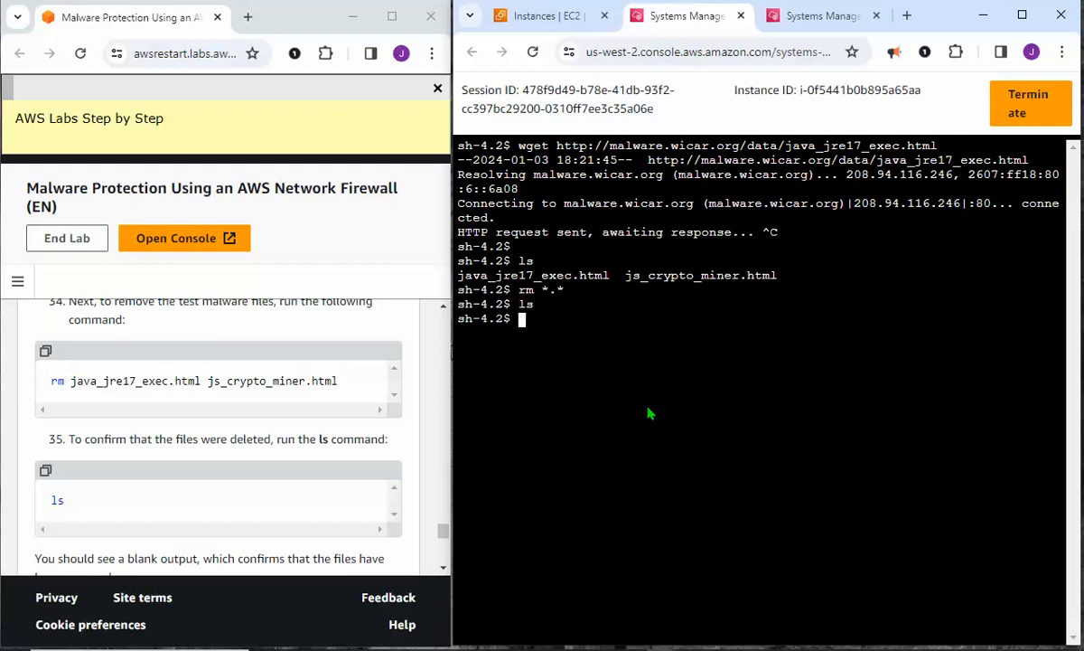
Step: Clear the session terminal after highlighting the two malware file names in the earlier listing
type("clear")
left_click_drag(458, 271, 777, 275)
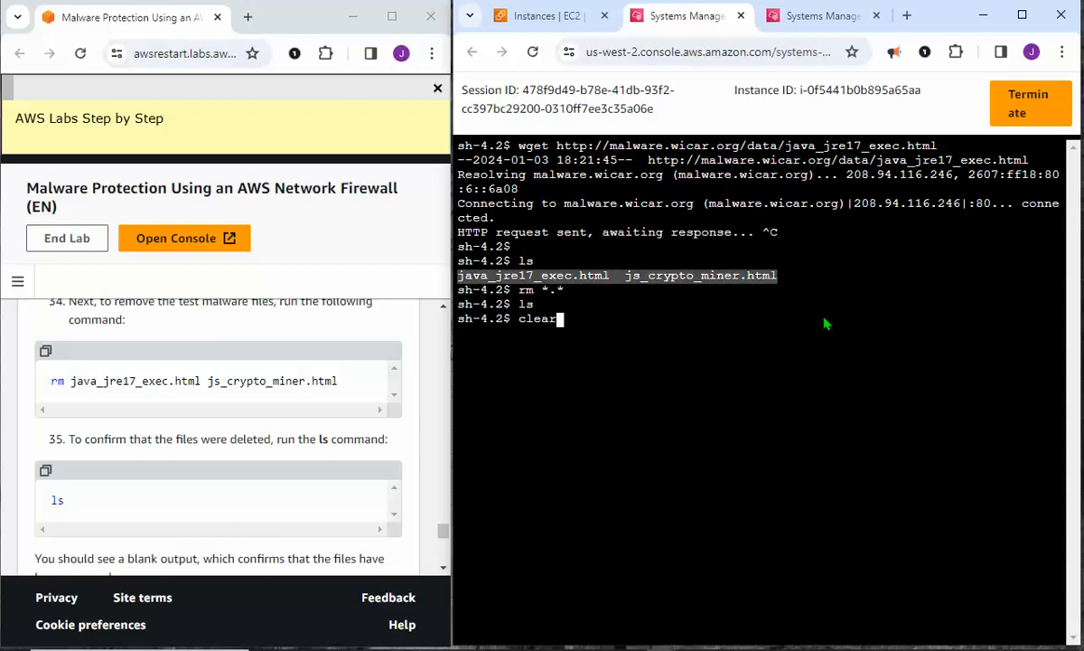
key("Return")
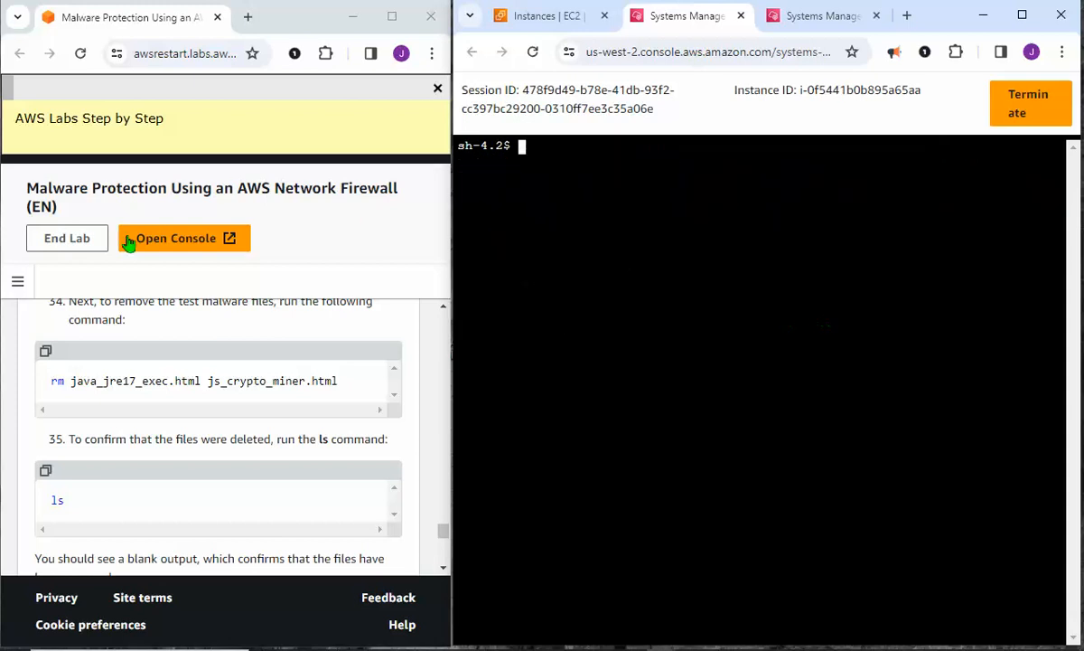
scroll(194, 431, "up", 5)
scroll(193, 433, "up", 1)
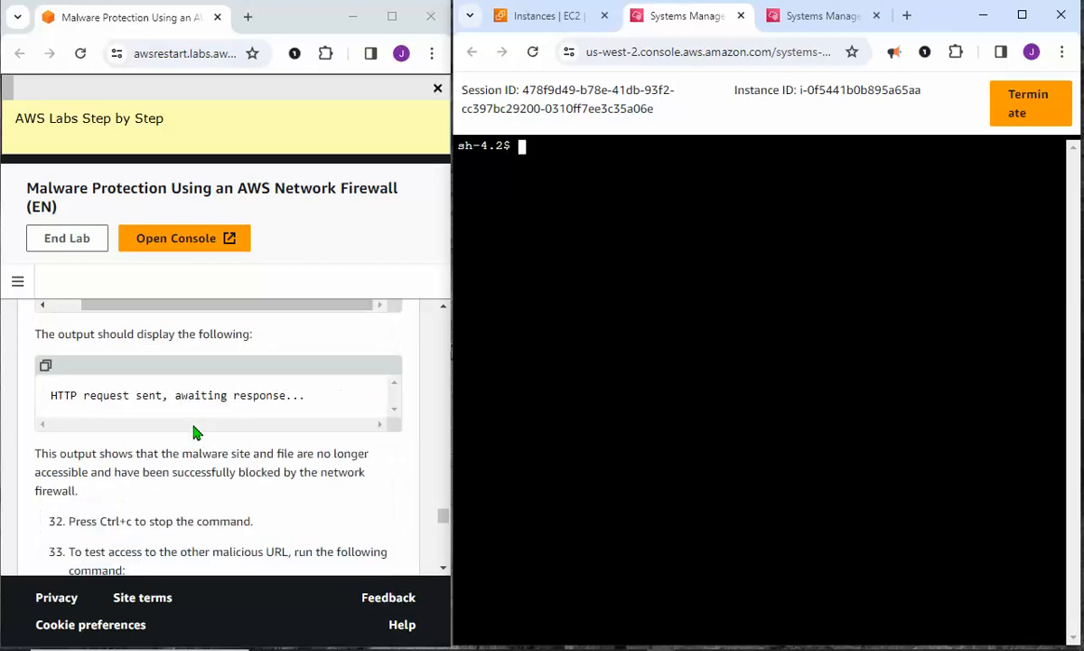
scroll(201, 426, "up", 2)
triple_click(147, 444)
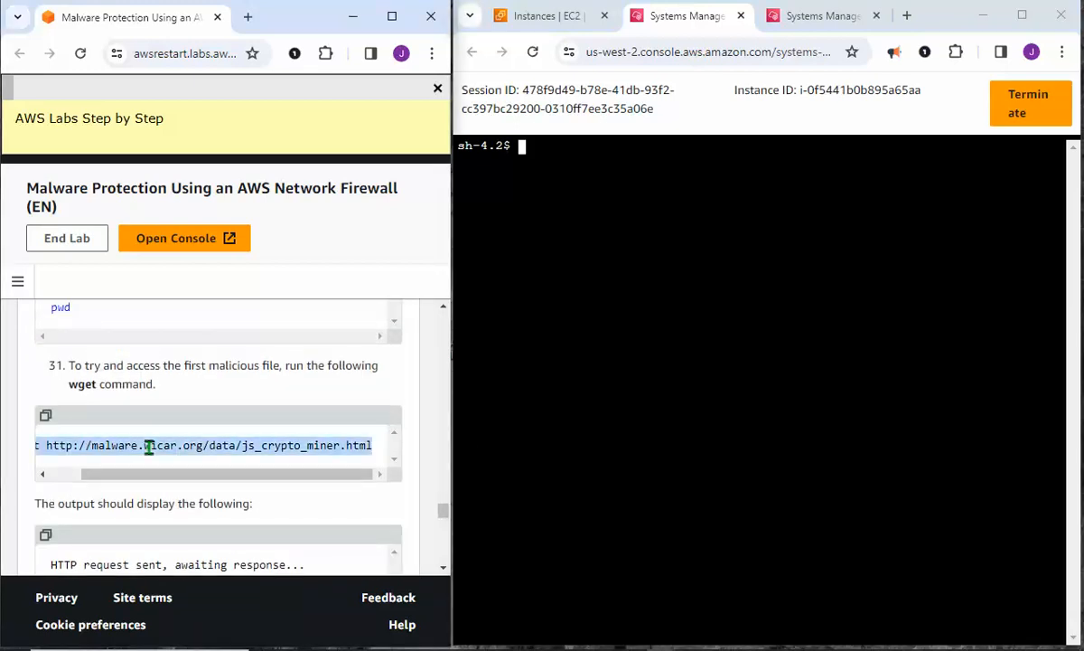
left_click(46, 417)
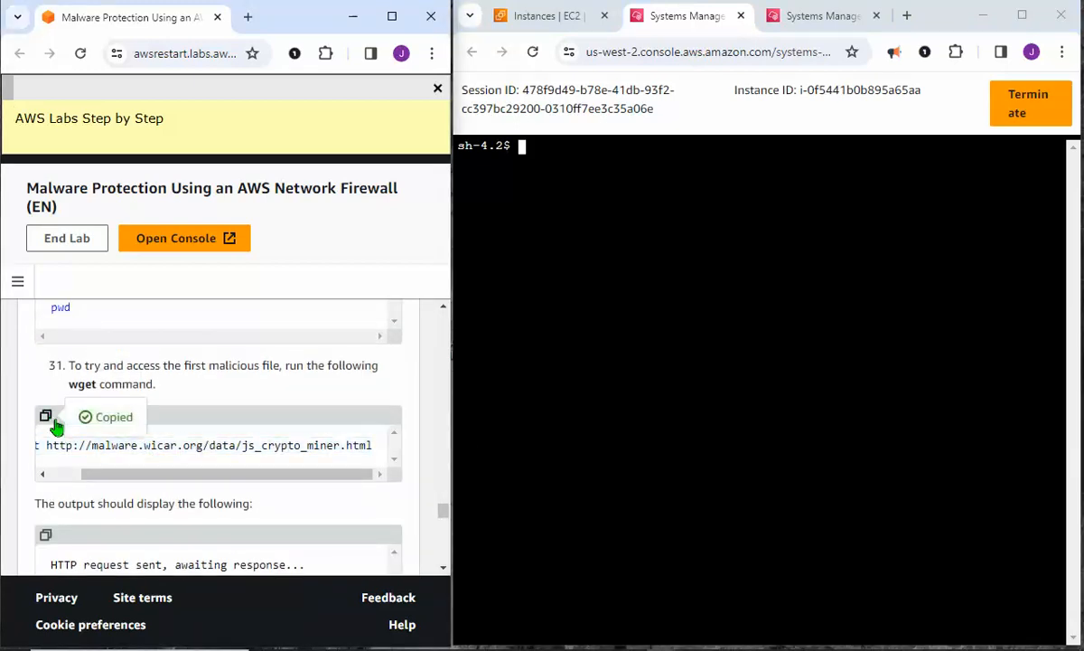
right_click(560, 178)
left_click(579, 340)
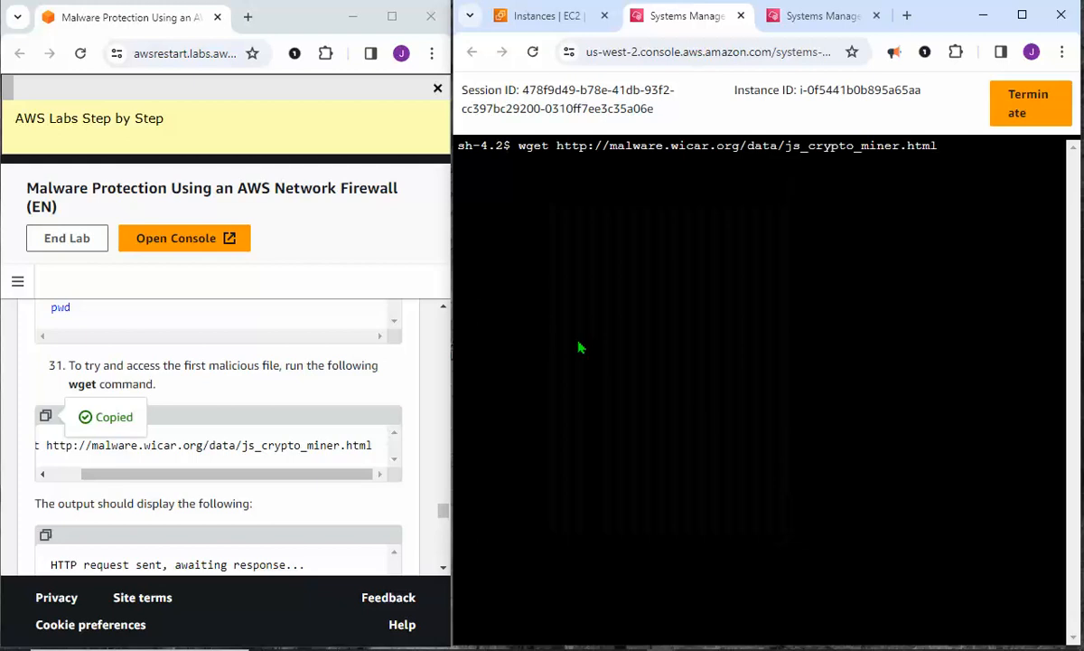
key("Return")
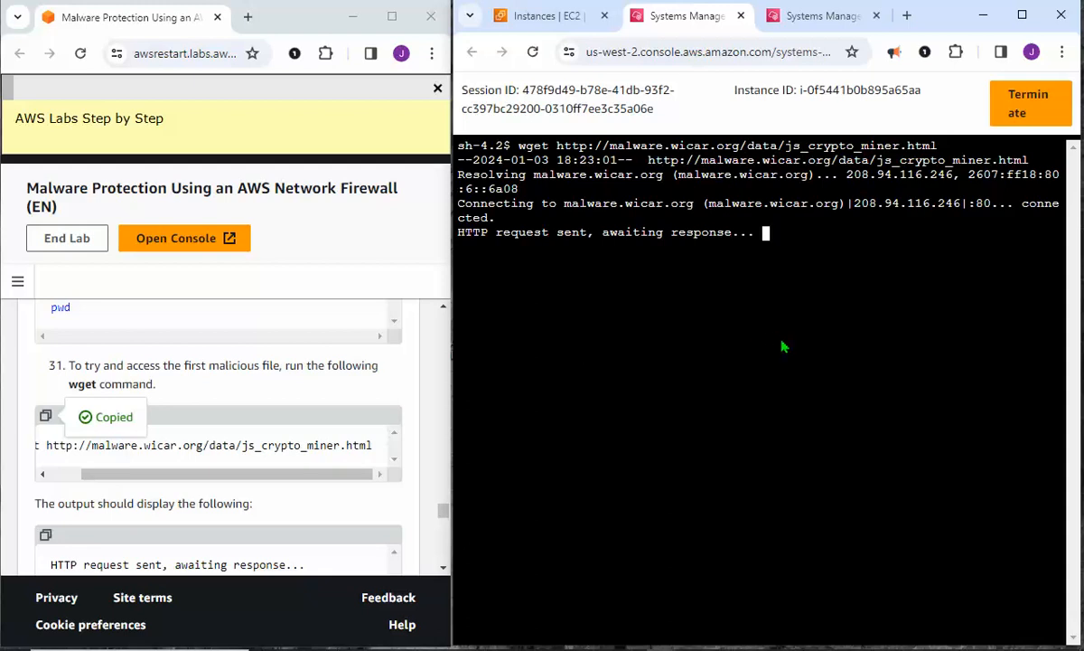
Step: Stop the running js_crypto_miner.html request and clear the session terminal
key("ctrl+c")
key("Return")
key("Return")
key("Return")
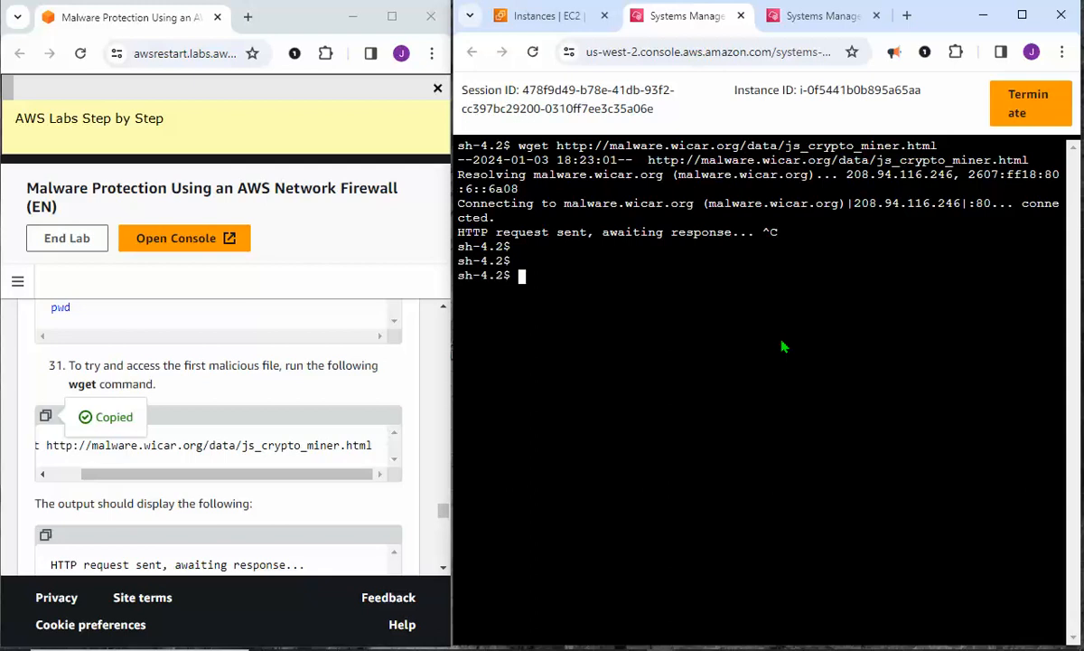
type("clear")
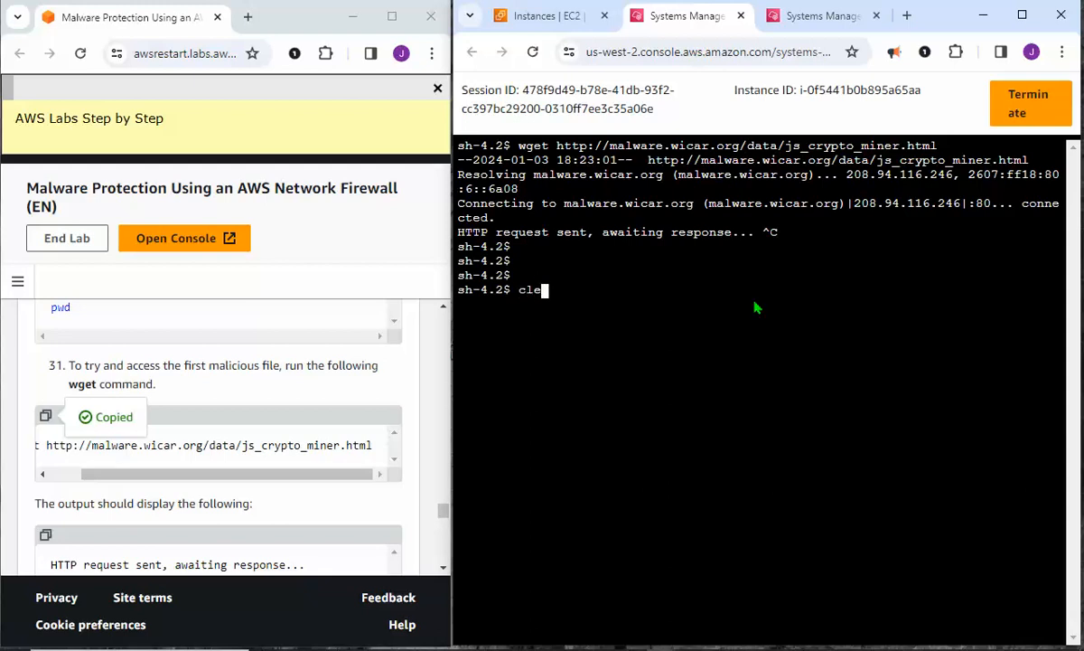
key("Return")
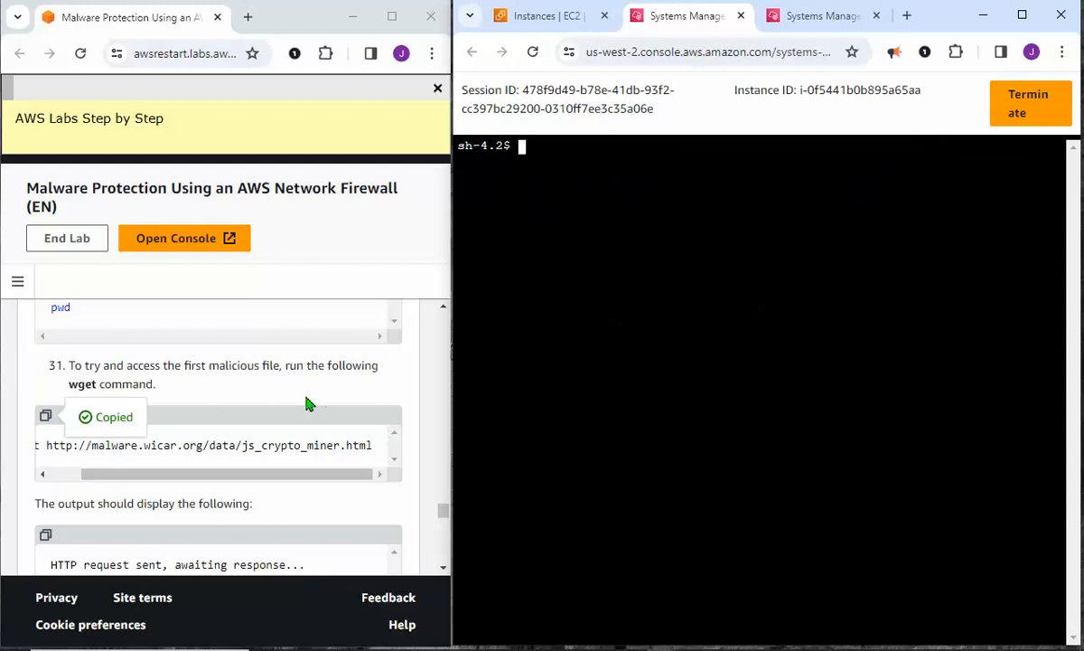
scroll(308, 404, "down", 1)
scroll(88, 480, "down", 3)
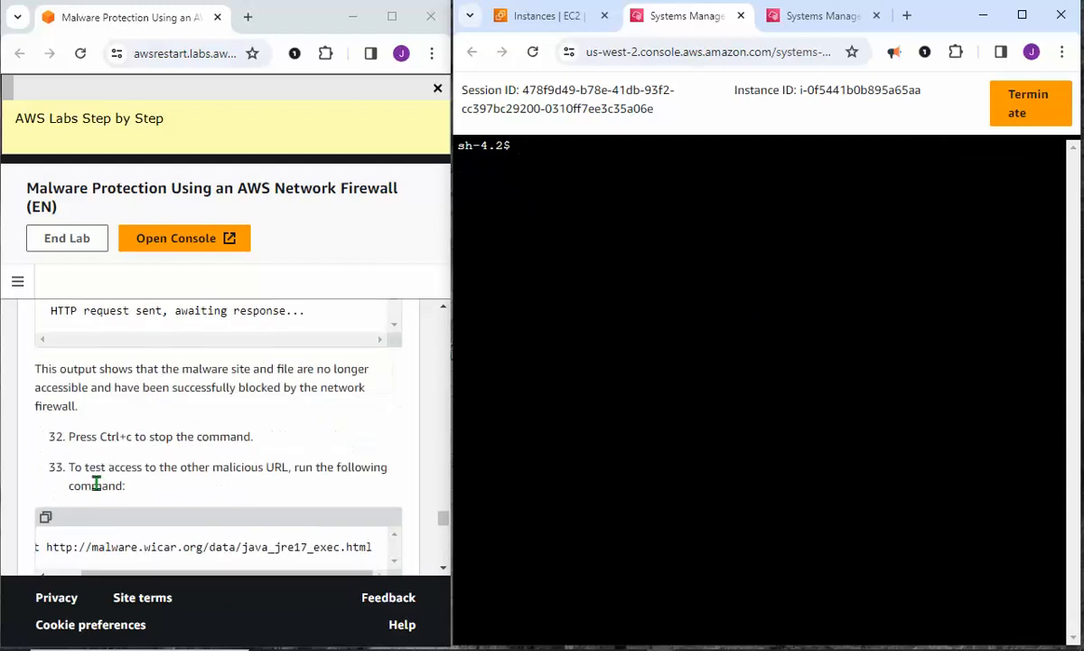
left_click(45, 436)
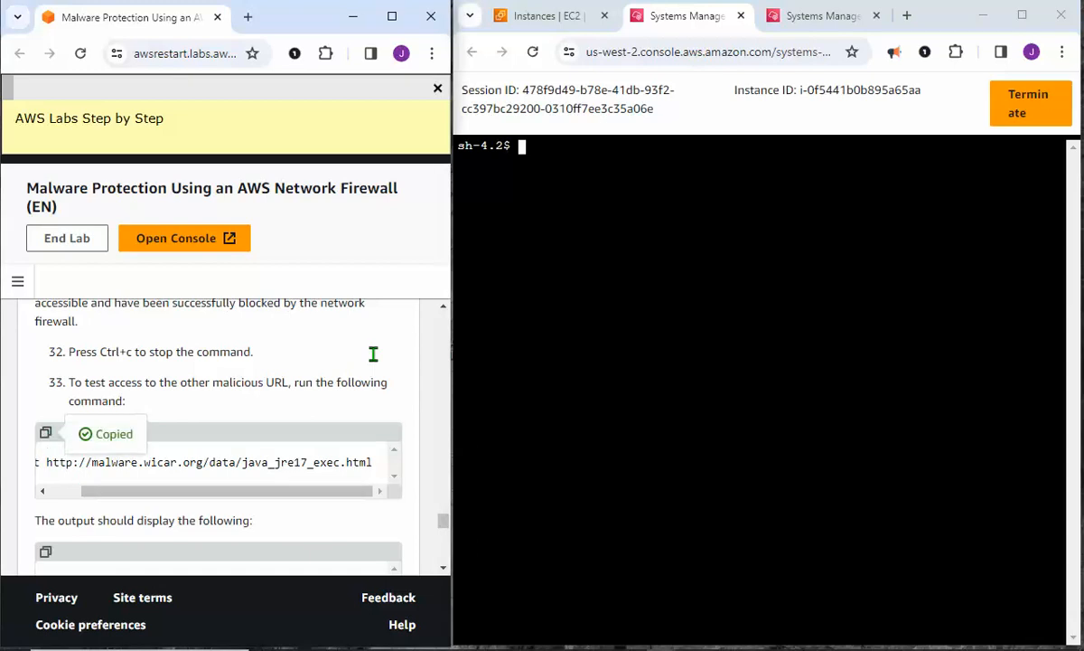
right_click(538, 160)
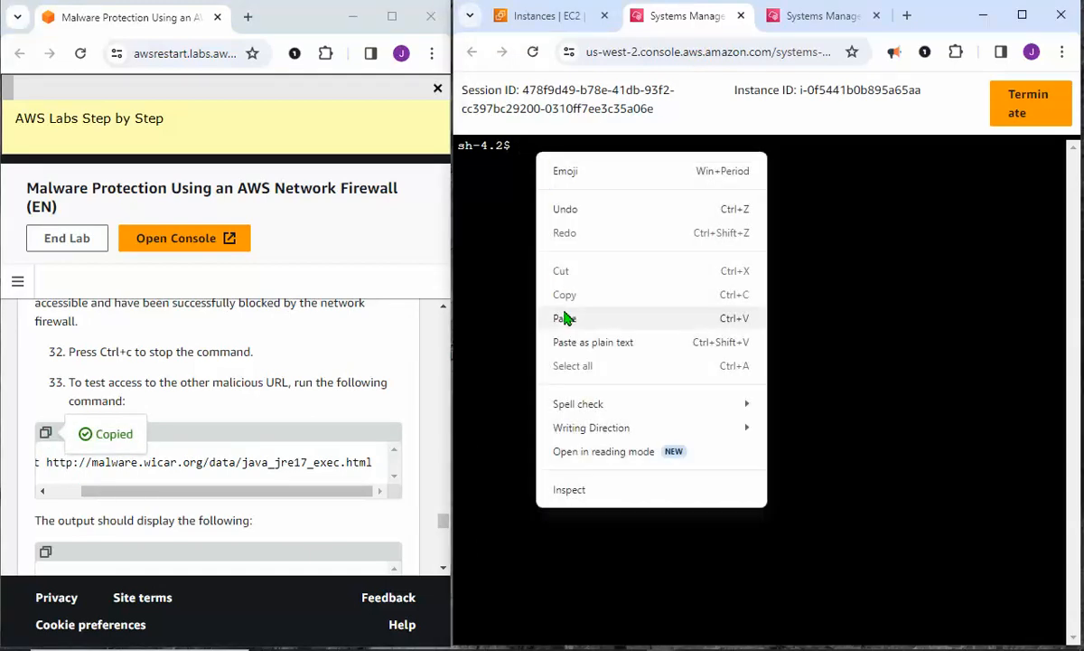
left_click(564, 317)
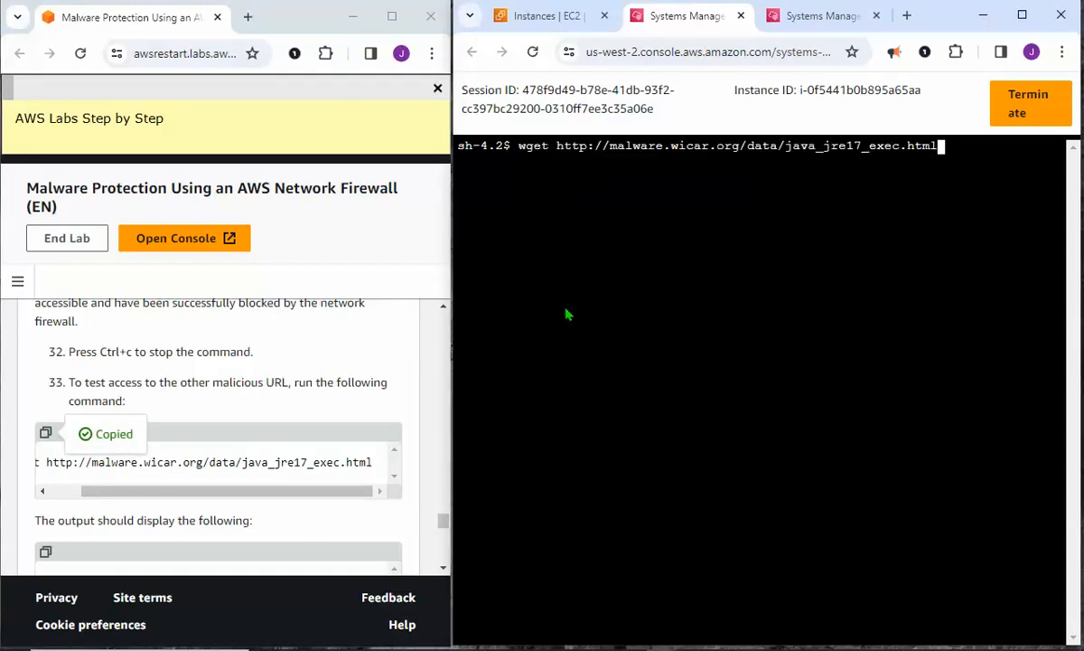
key("Return")
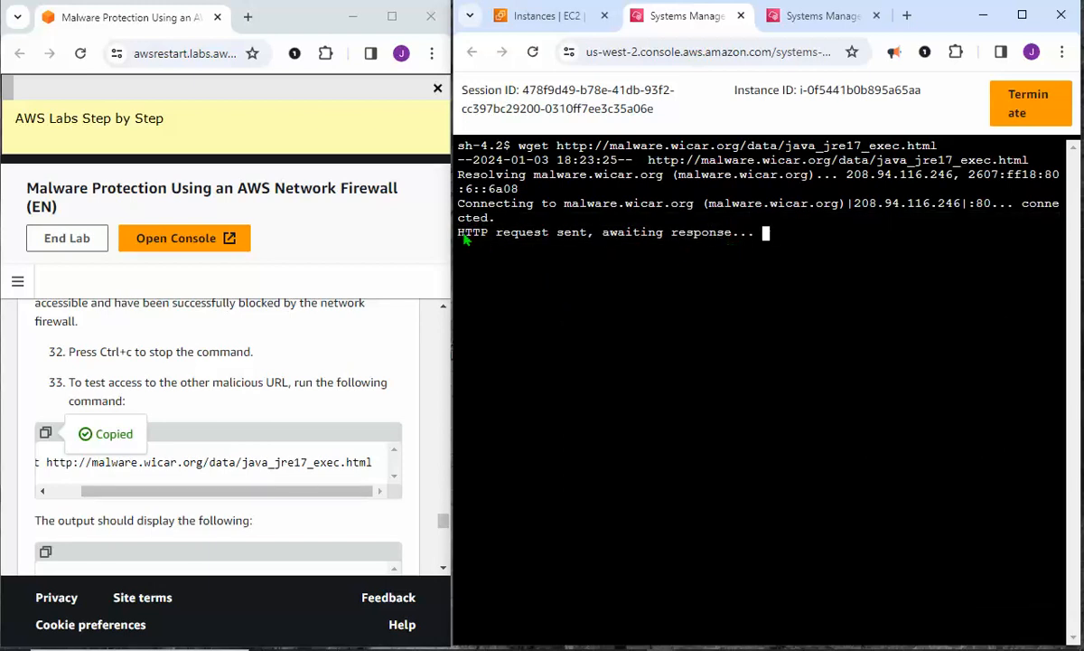
Step: Highlight the HTTP request status line in the wget output, and stop the running java_jre17_exec.html request
left_click_drag(458, 237, 764, 235)
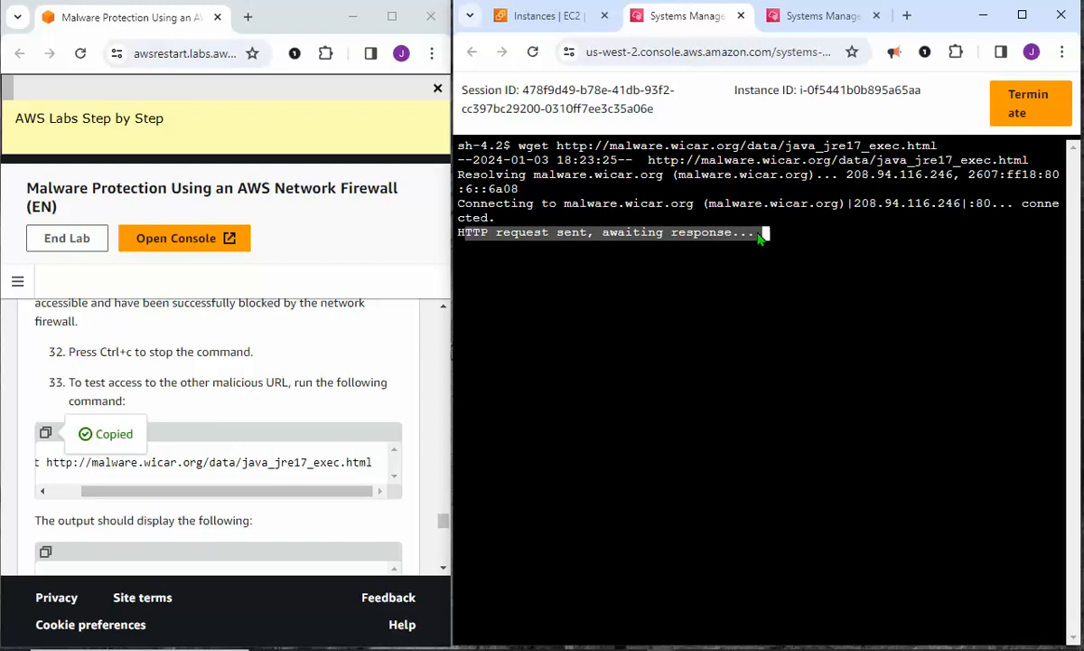
left_click(598, 296)
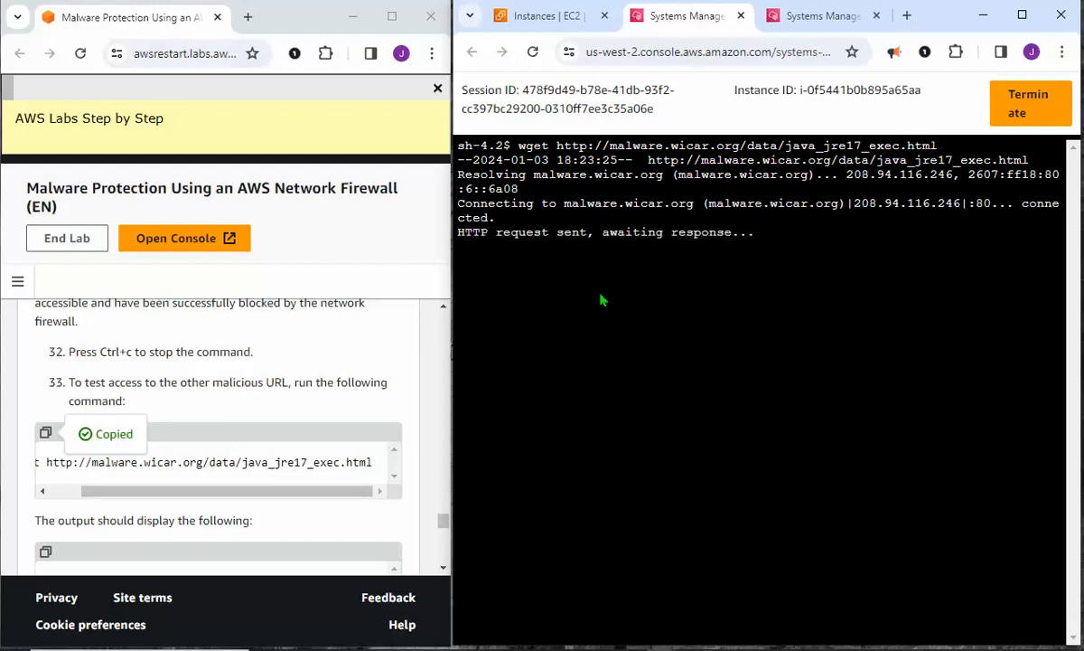
key("ctrl+c")
key("Return")
key("Return")
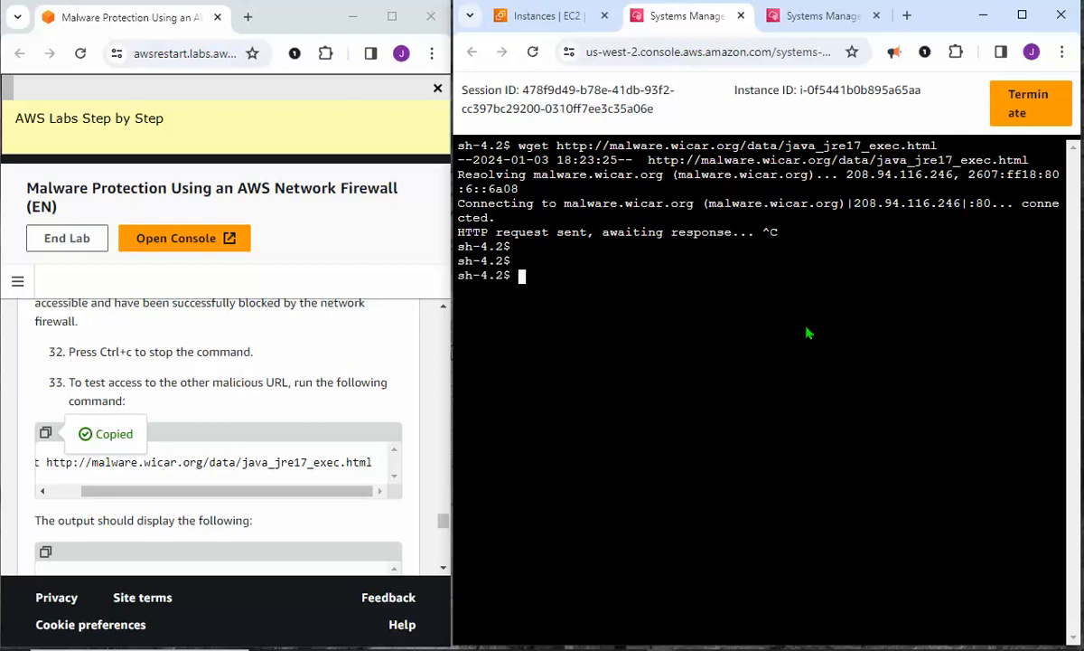
Step: List the current directory with ls to check for downloaded malware files, and review the Task 5 summary in the lab guide
scroll(217, 418, "down", 3)
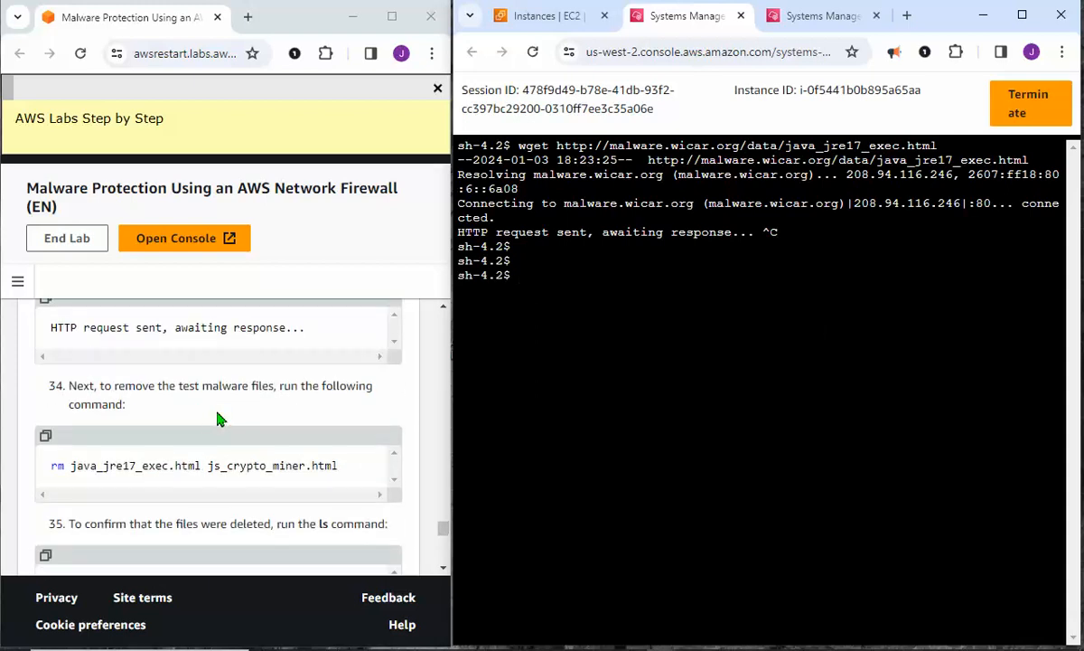
scroll(221, 419, "up", 1)
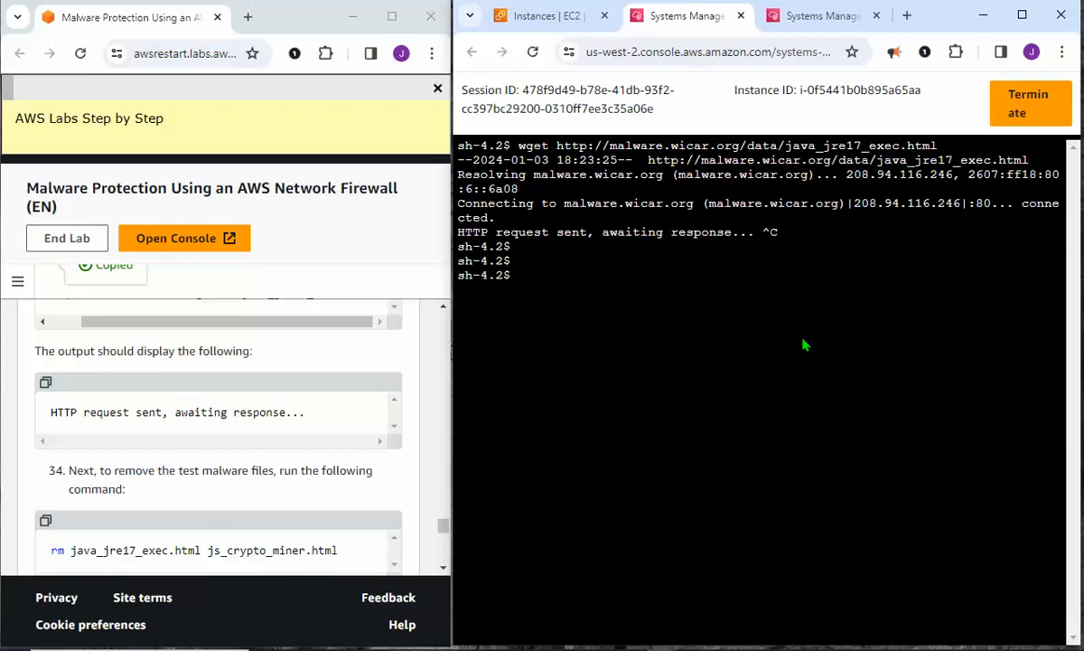
type("ls")
key("Return")
scroll(185, 344, "down", 2)
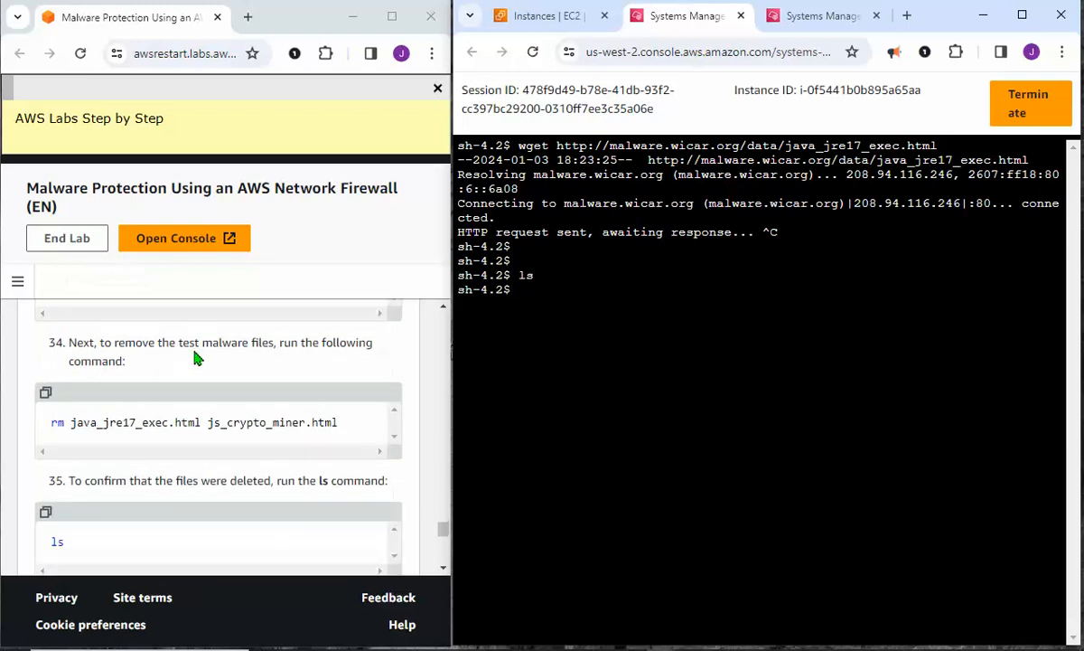
scroll(198, 361, "down", 1)
scroll(200, 382, "down", 2)
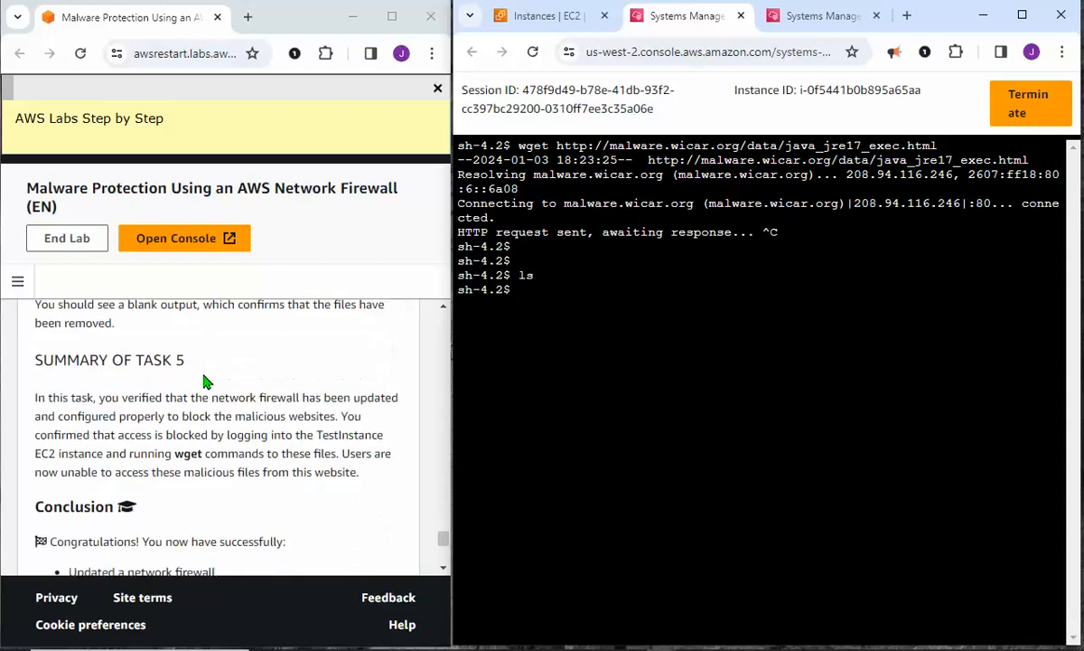
scroll(207, 380, "down", 1)
scroll(206, 382, "up", 1)
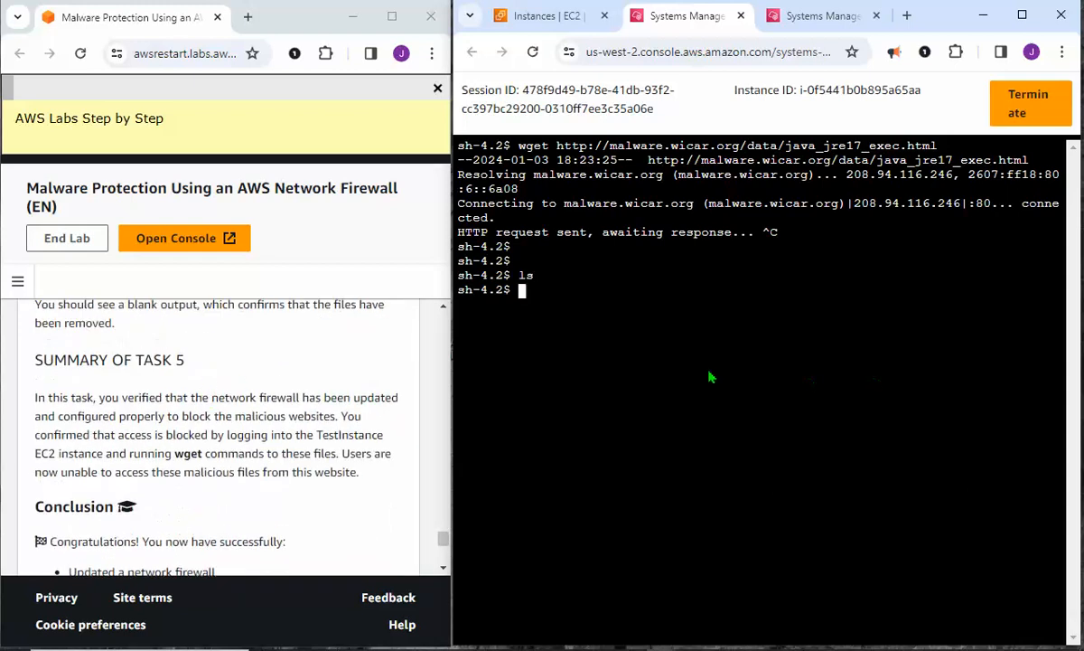